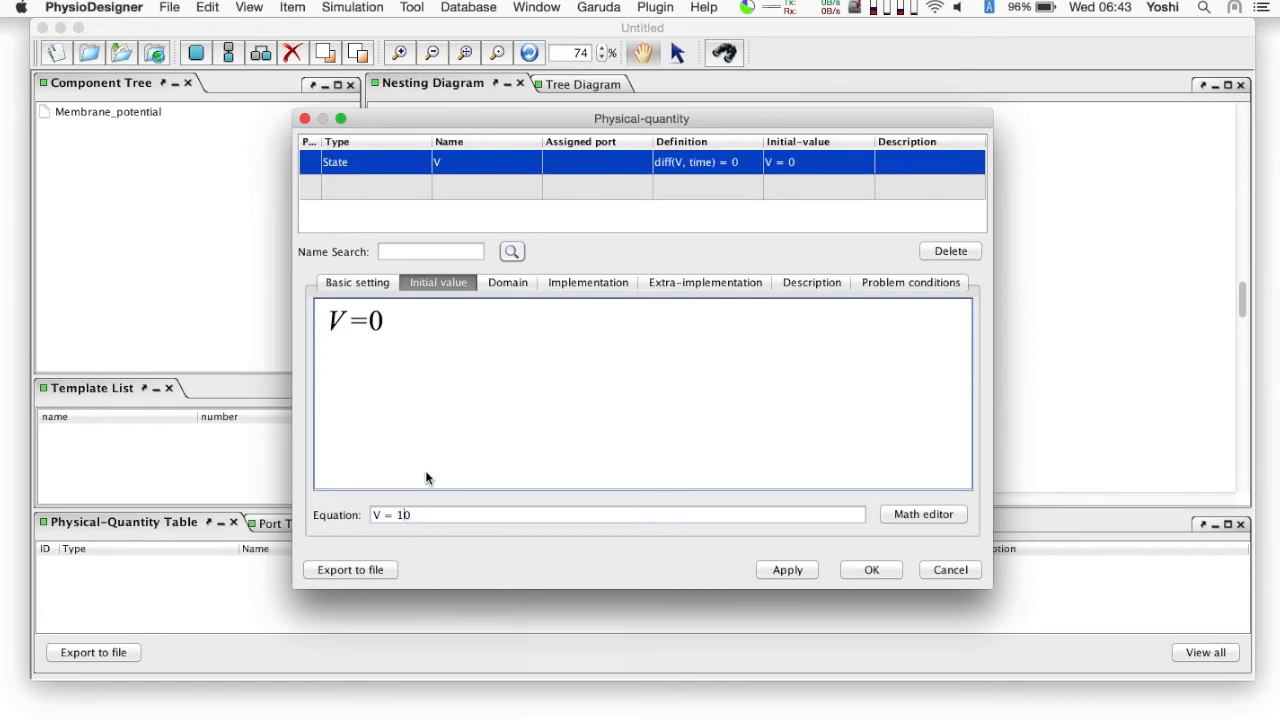
- Define V's differential equation as diff(V, time) = (-V+R*A*Isyn)/taum and automatically create the undefined quantities R, A, Isyn and taum
{"action": "left_click", "coordinate": [581, 285]}
{"action": "left_click", "coordinate": [477, 514]}
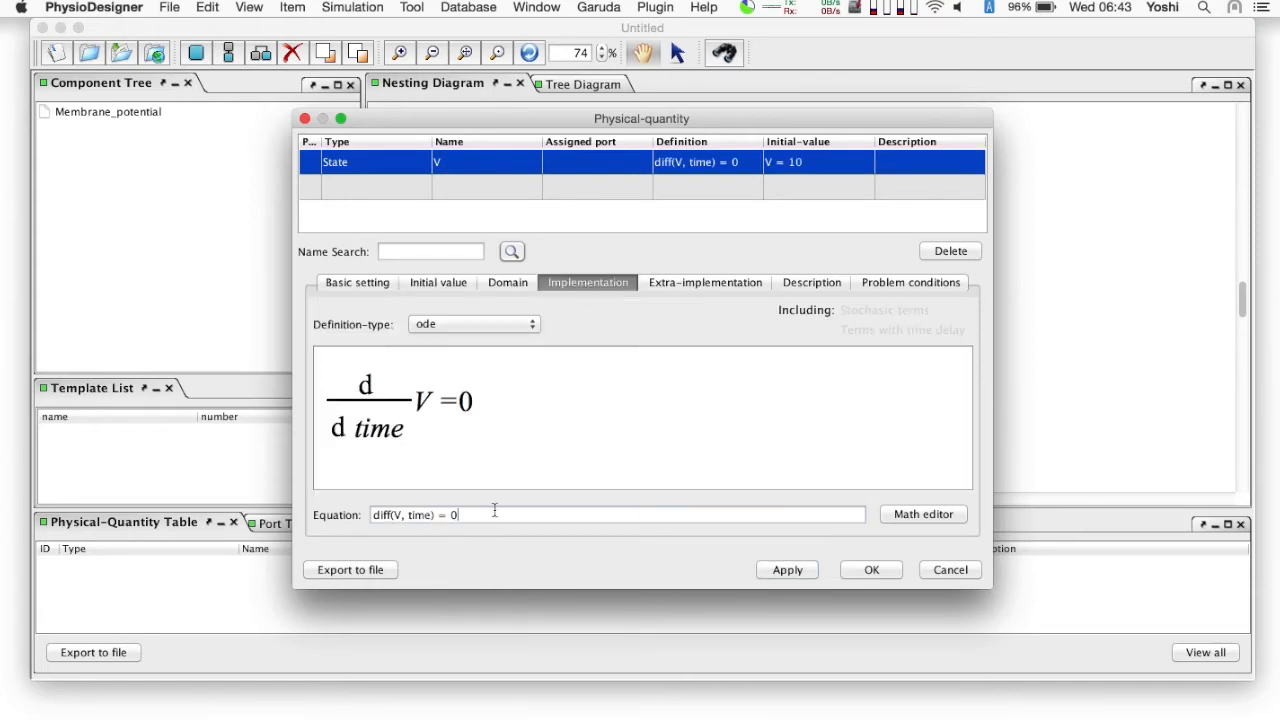
{"action": "key", "text": "BackSpace"}
{"action": "type", "text": "(-V+R*A*Isyn)/taum"}
{"action": "key", "text": "Return"}
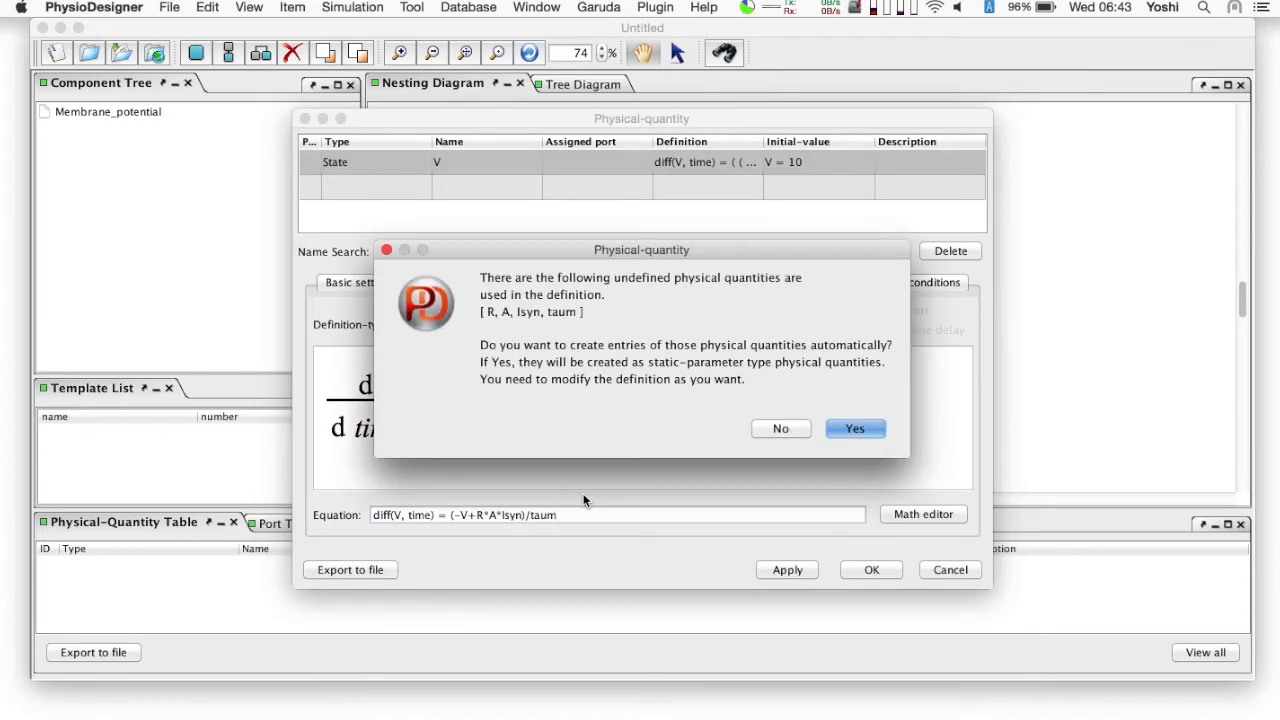
{"action": "left_click", "coordinate": [856, 430]}
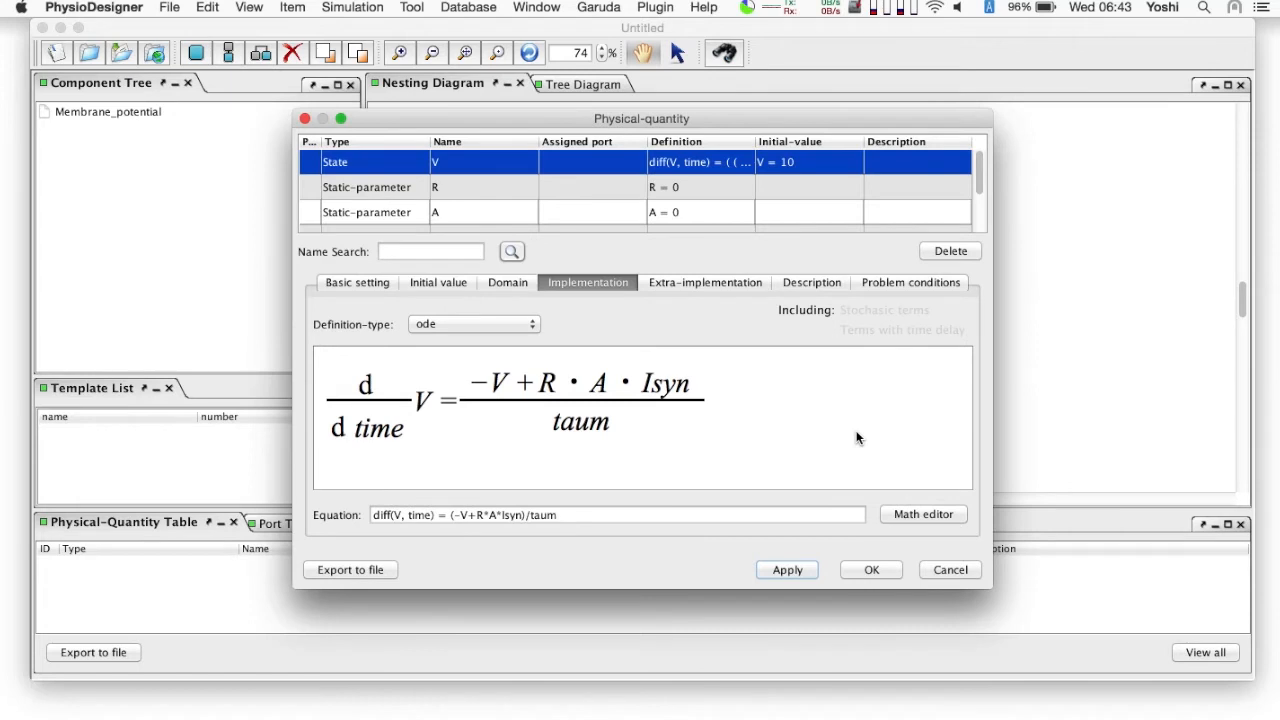
- Set the static parameters R to 50 and A to 0.15
{"action": "left_click", "coordinate": [606, 187]}
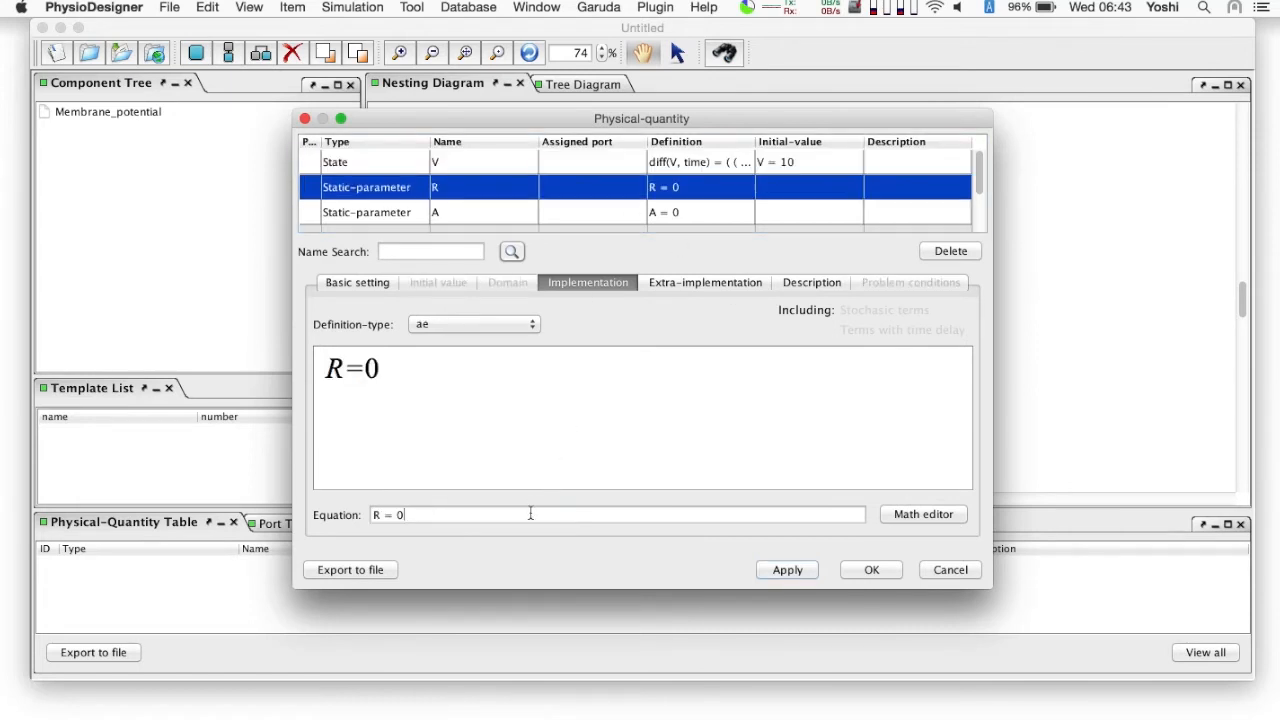
{"action": "key", "text": "BackSpace"}
{"action": "type", "text": "50"}
{"action": "key", "text": "Return"}
{"action": "left_click", "coordinate": [575, 211]}
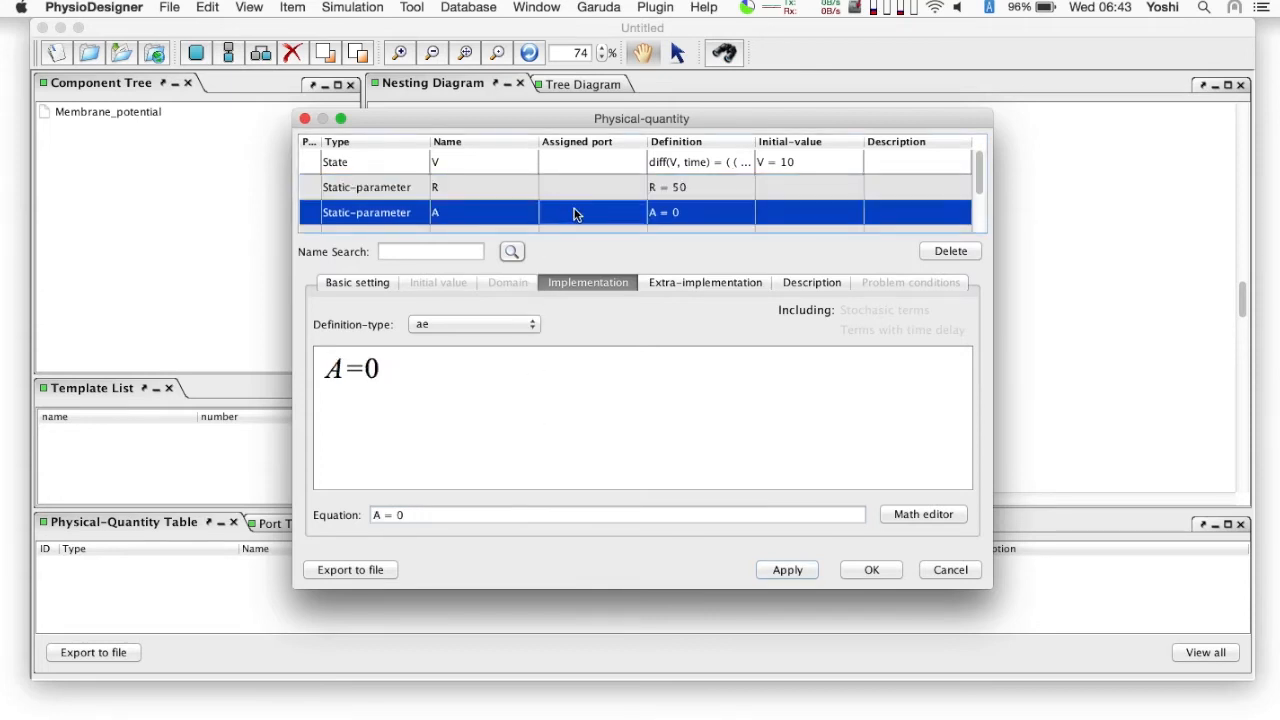
{"action": "left_click", "coordinate": [478, 513]}
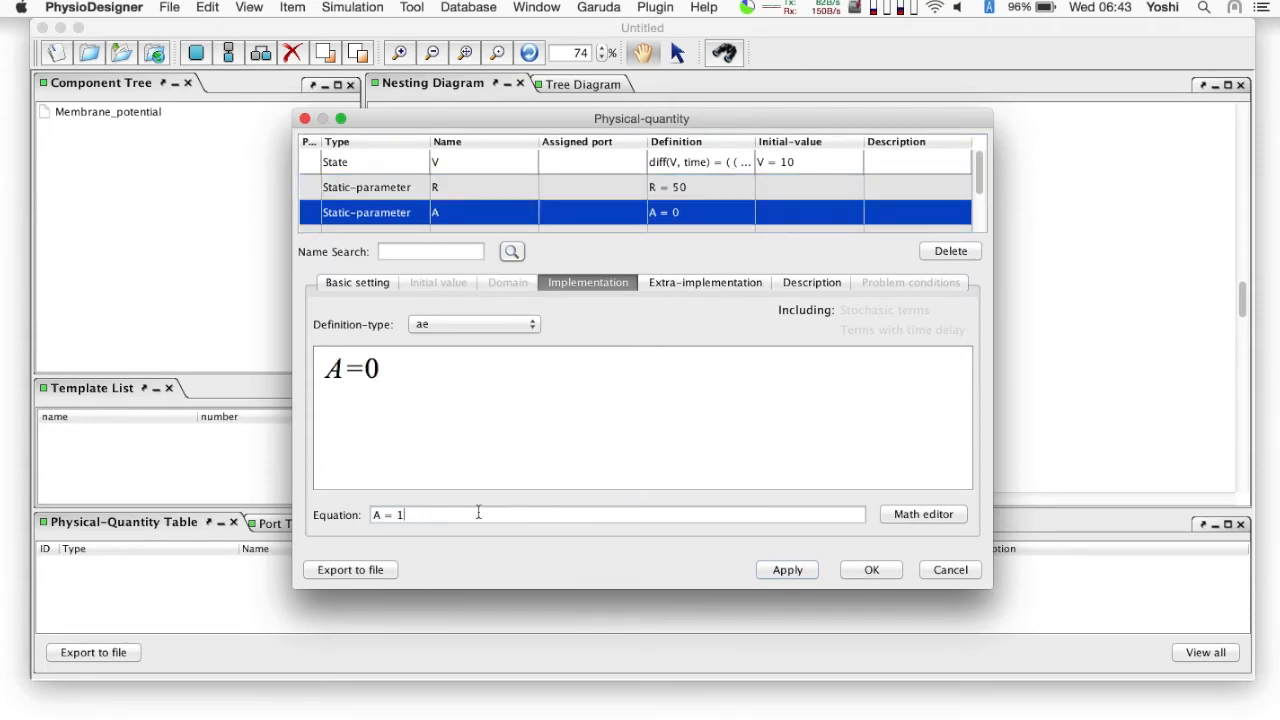
{"action": "type", "text": ".15"}
{"action": "key", "text": "Return"}
- Change the type of Isyn to Variable-parameter
{"action": "scroll", "coordinate": [525, 218], "scroll_direction": "down", "scroll_amount": 3}
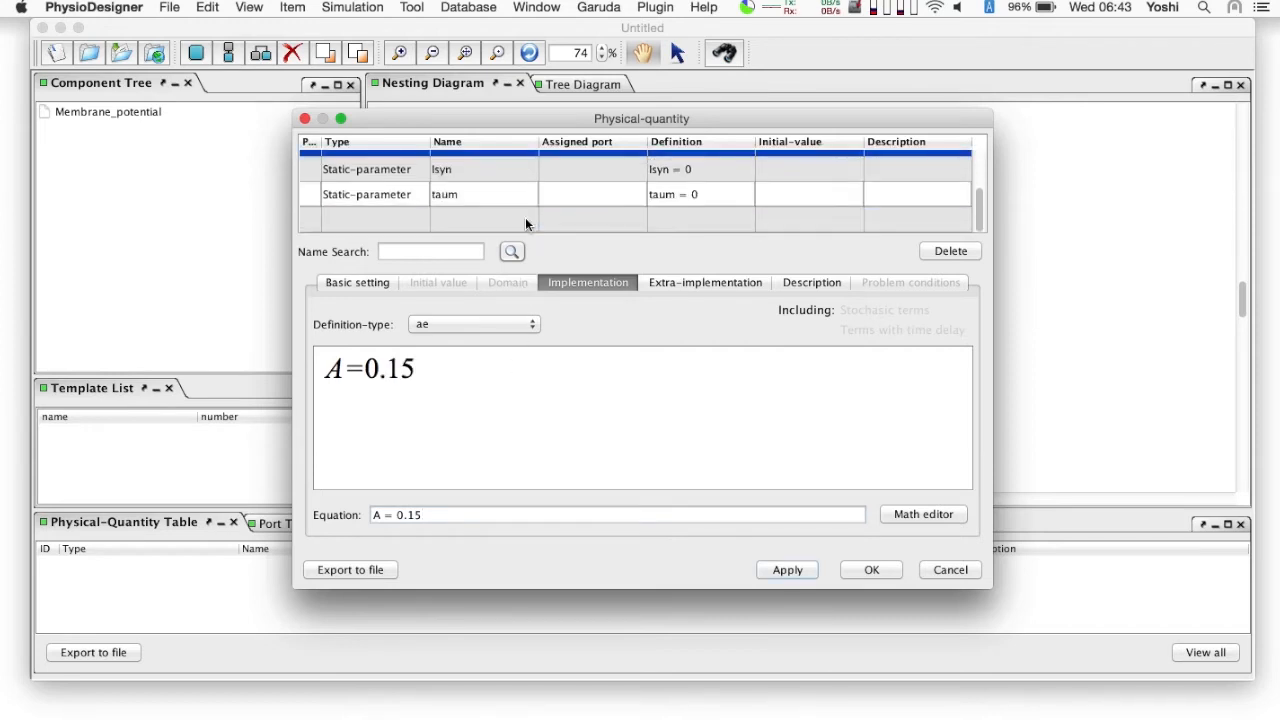
{"action": "left_click", "coordinate": [501, 175]}
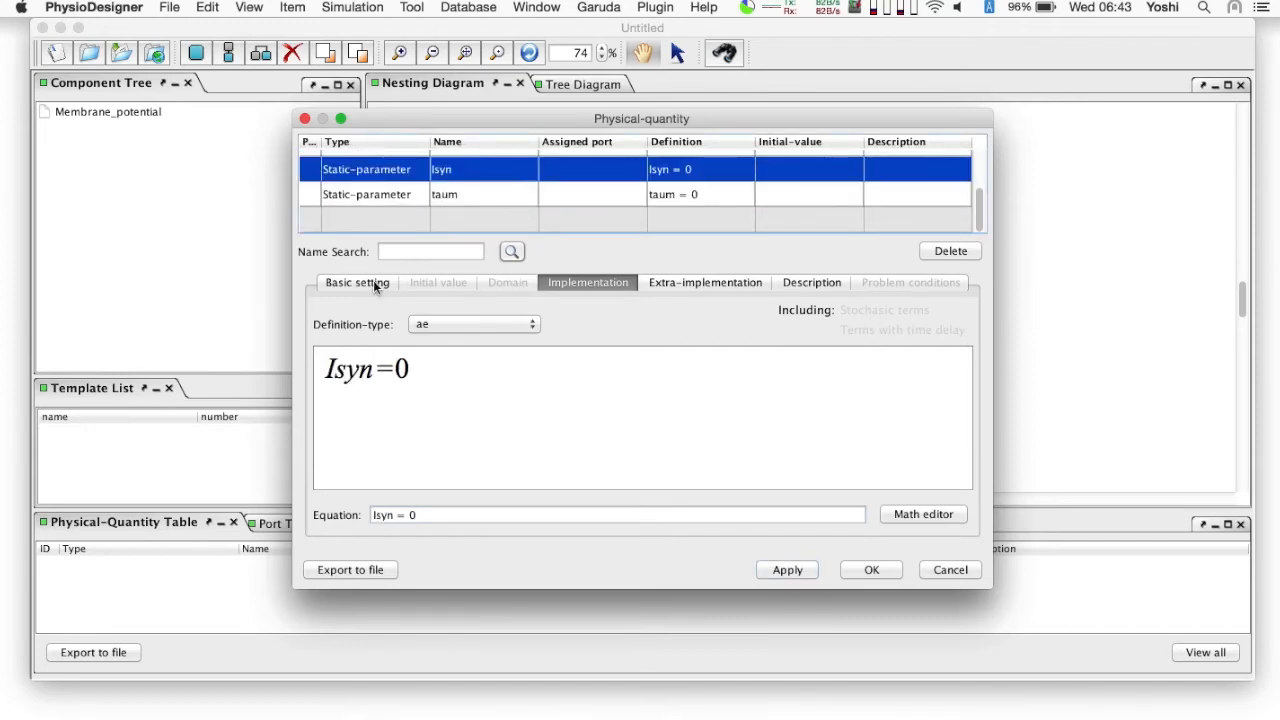
{"action": "left_click", "coordinate": [361, 283]}
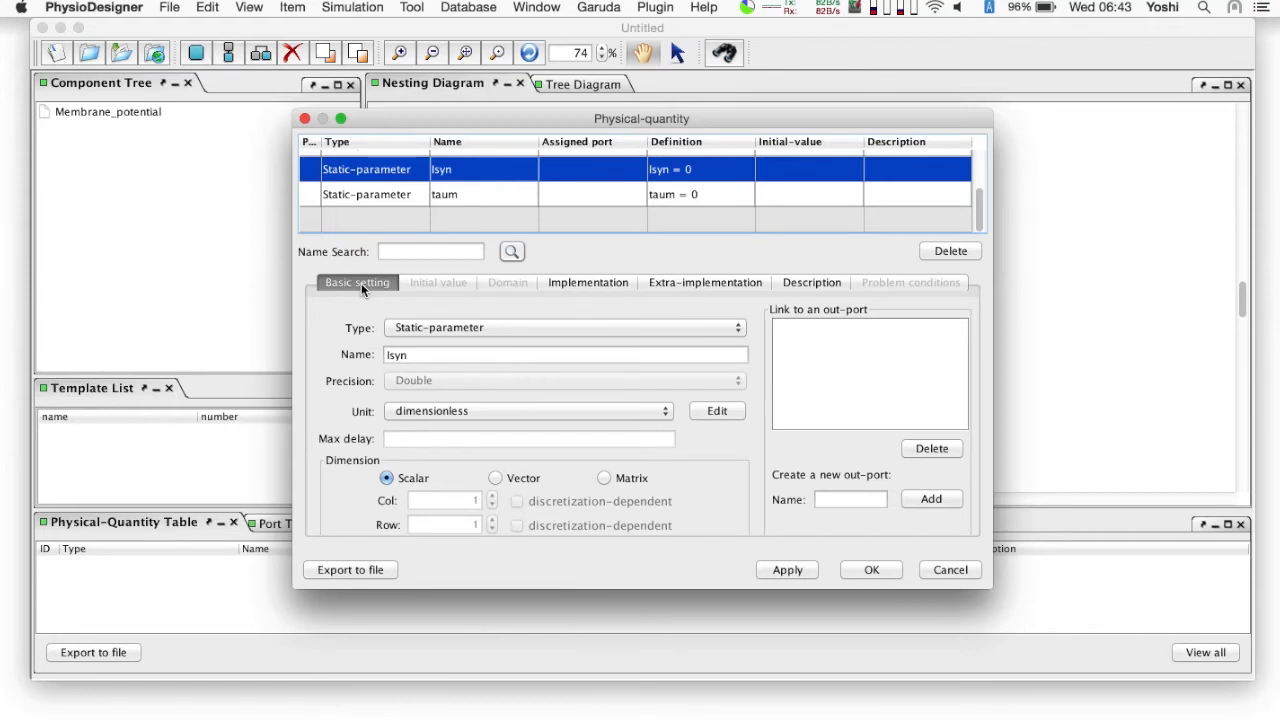
{"action": "left_click", "coordinate": [412, 328]}
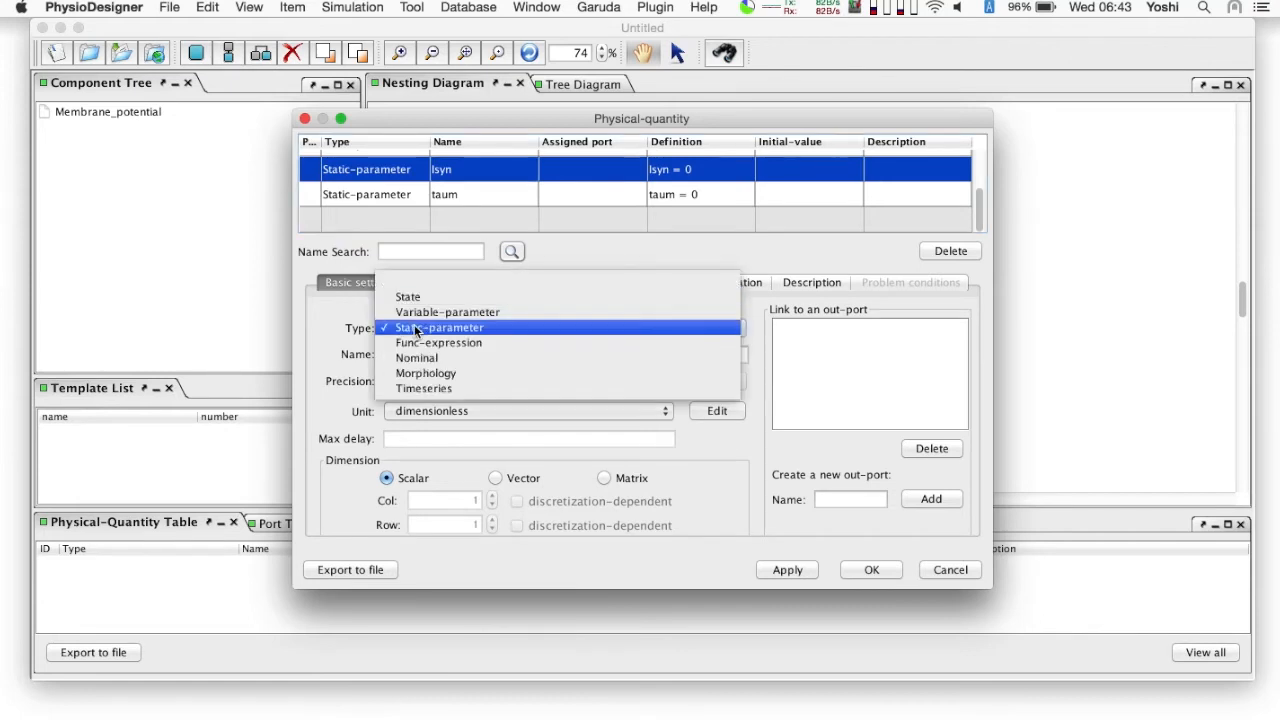
{"action": "left_click", "coordinate": [433, 313]}
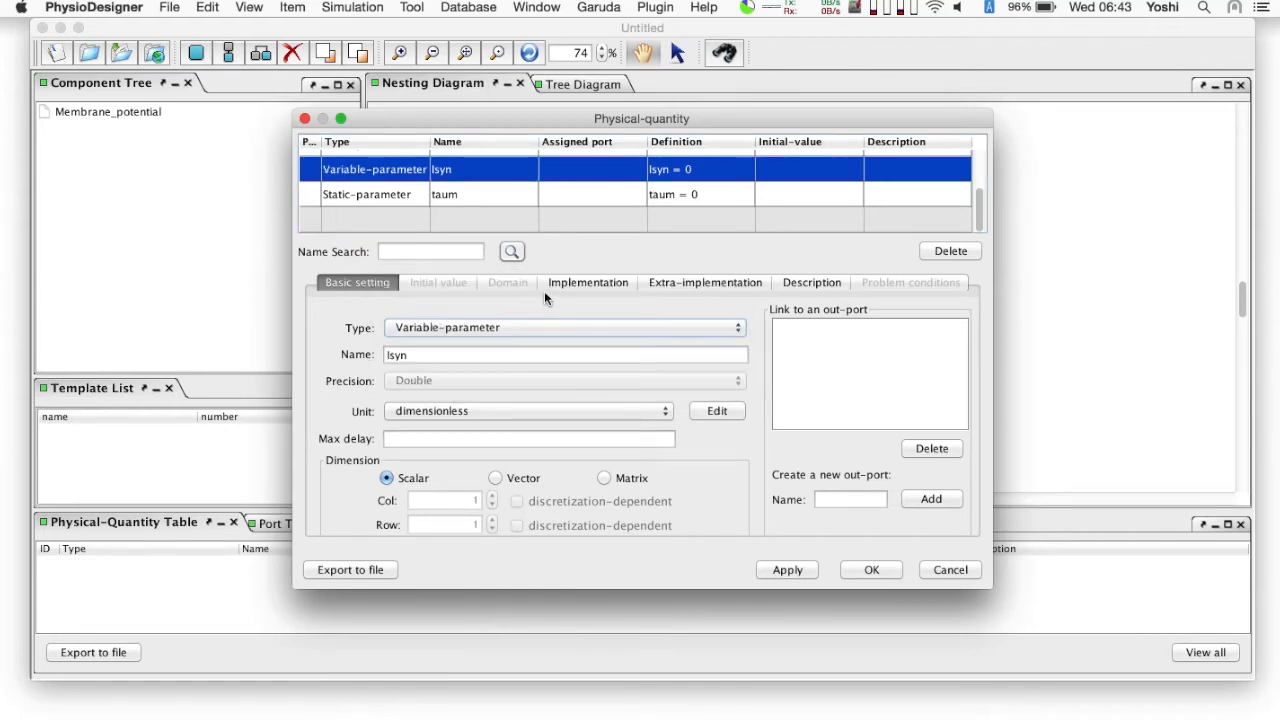
- Set Isyn's definition type to assign and link it to a new in-port named I_input
{"action": "left_click", "coordinate": [584, 282]}
{"action": "left_click", "coordinate": [493, 323]}
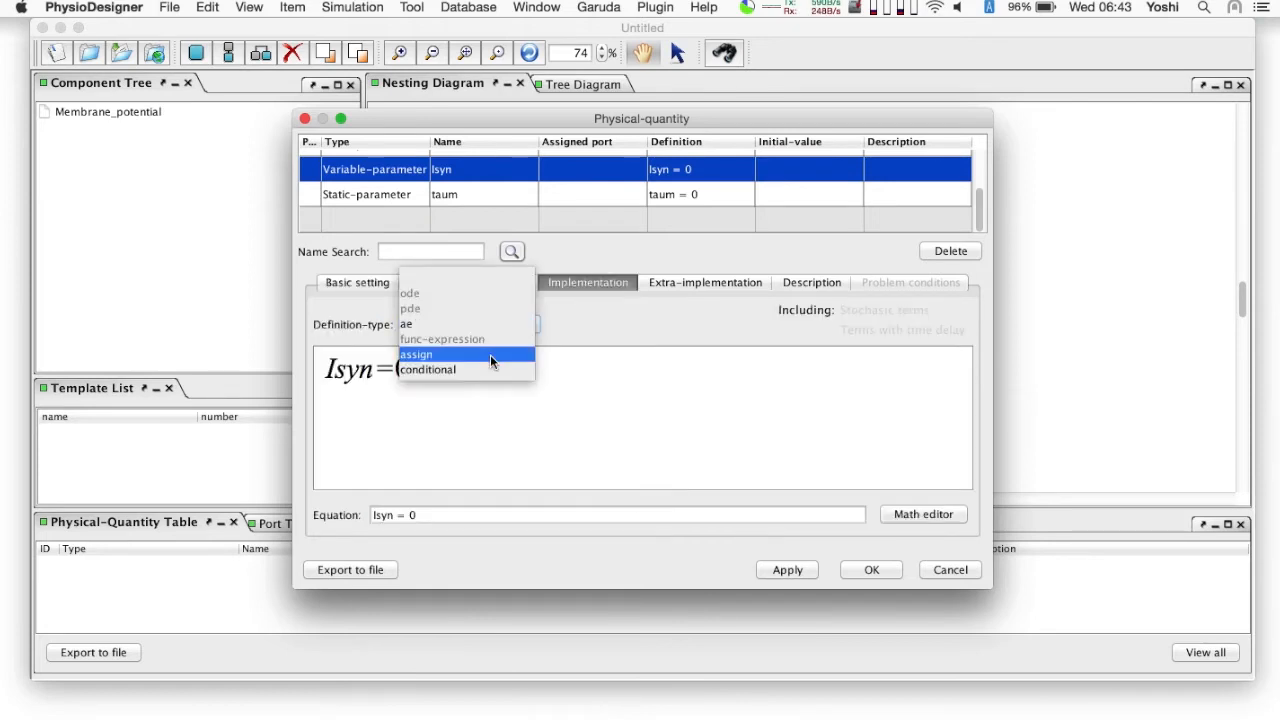
{"action": "left_click", "coordinate": [490, 354]}
{"action": "left_click", "coordinate": [492, 457]}
{"action": "type", "text": "I_input"}
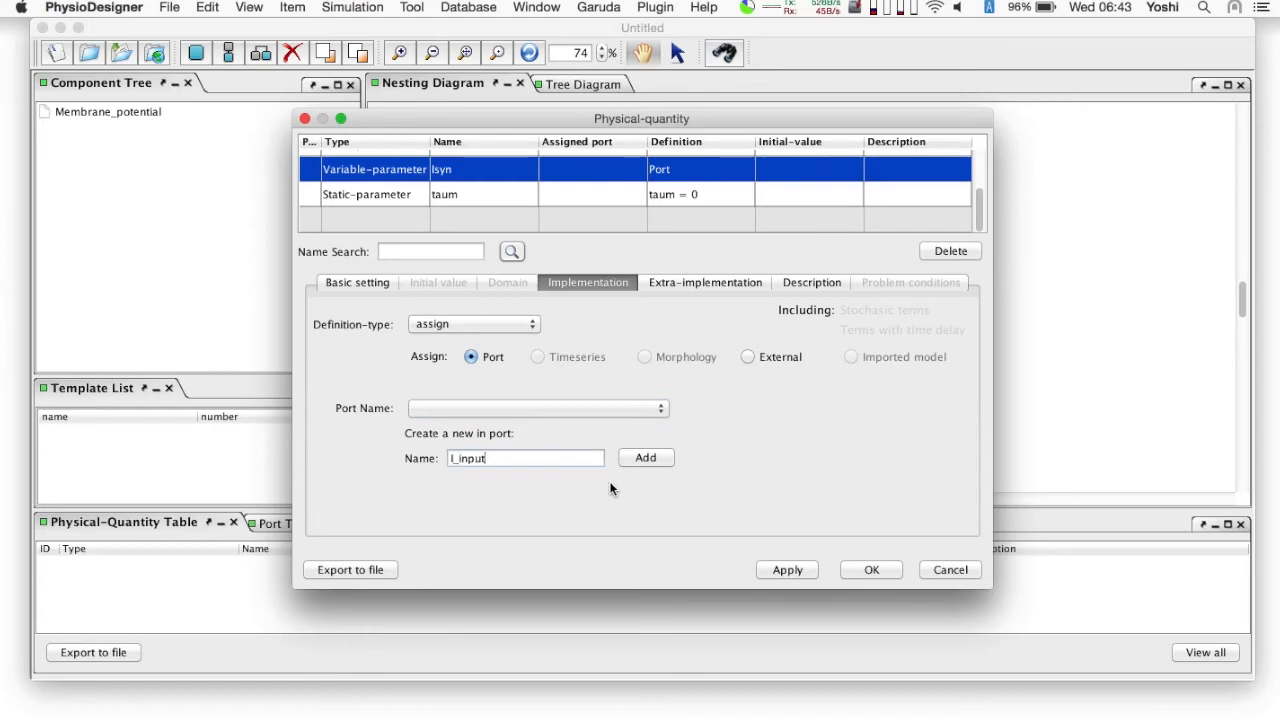
{"action": "left_click", "coordinate": [640, 459]}
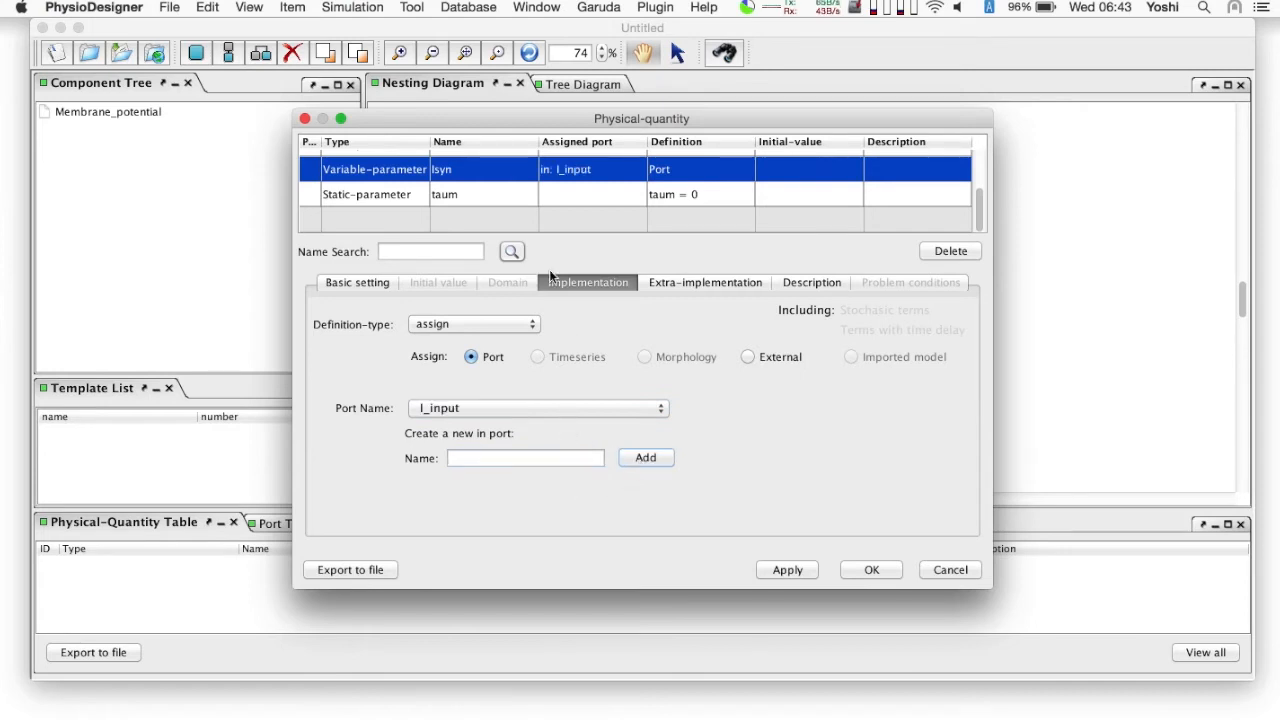
- Set the static parameter taum to 5
{"action": "left_click", "coordinate": [490, 197]}
{"action": "left_click", "coordinate": [457, 516]}
{"action": "key", "text": "BackSpace"}
{"action": "type", "text": "5"}
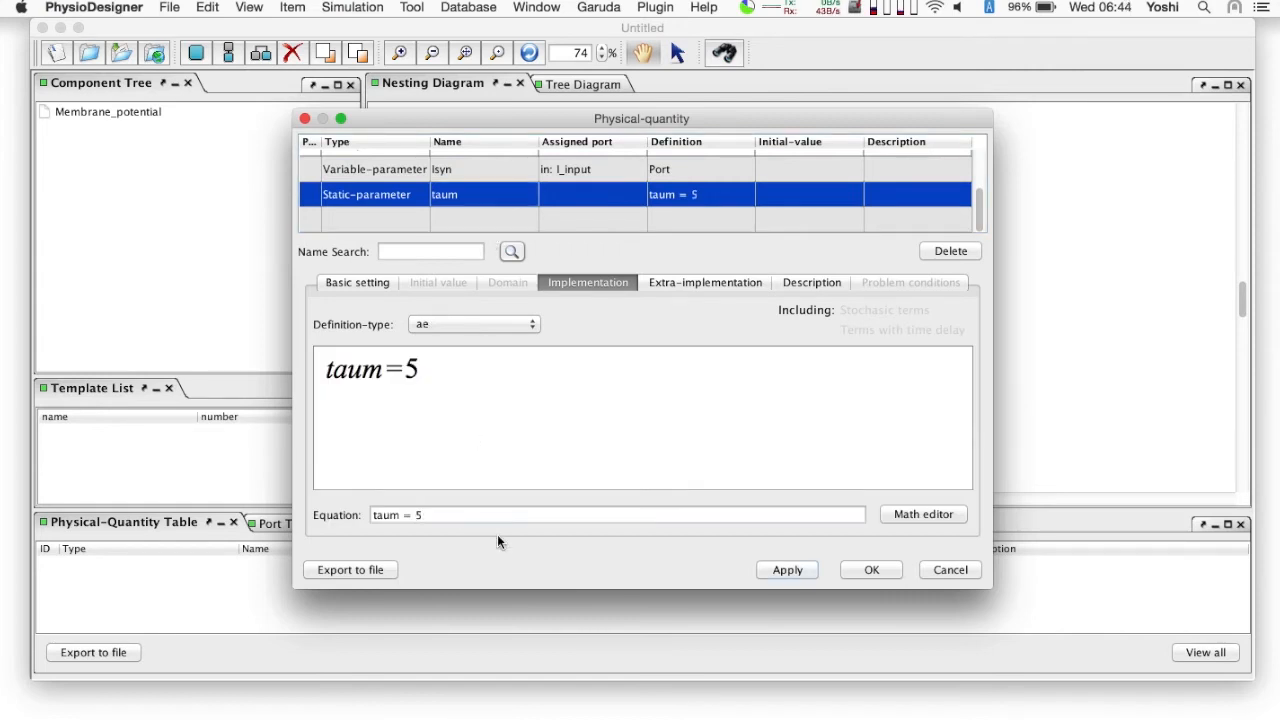
- Link the state V to a new out-port named V and accept the module's physical quantities
{"action": "scroll", "coordinate": [491, 166], "scroll_direction": "up", "scroll_amount": 5}
{"action": "left_click", "coordinate": [491, 166]}
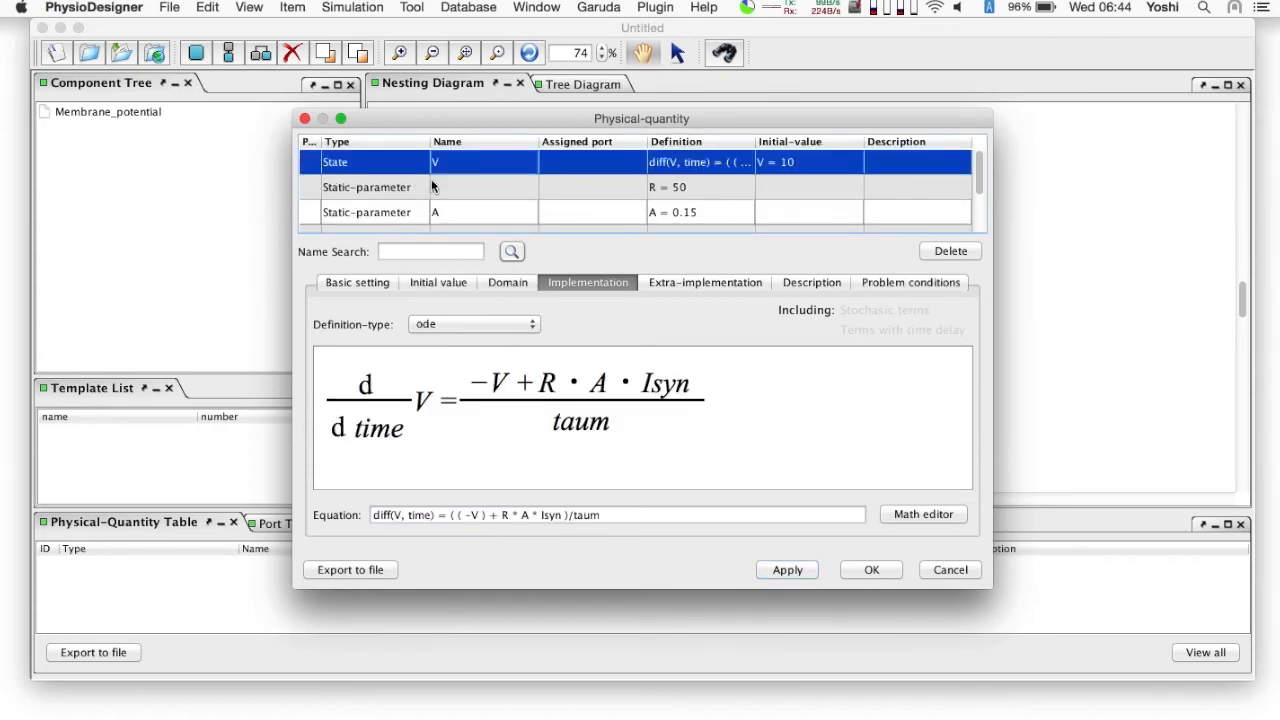
{"action": "left_click", "coordinate": [344, 284]}
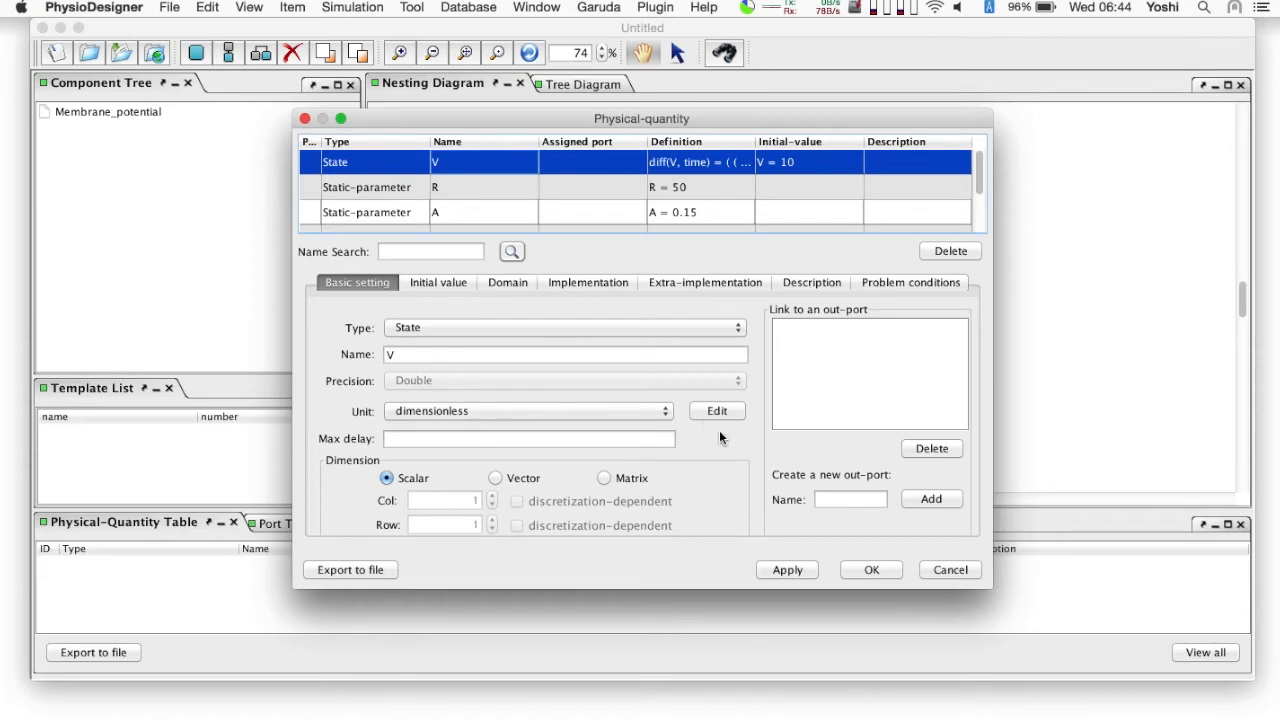
{"action": "left_click", "coordinate": [834, 497]}
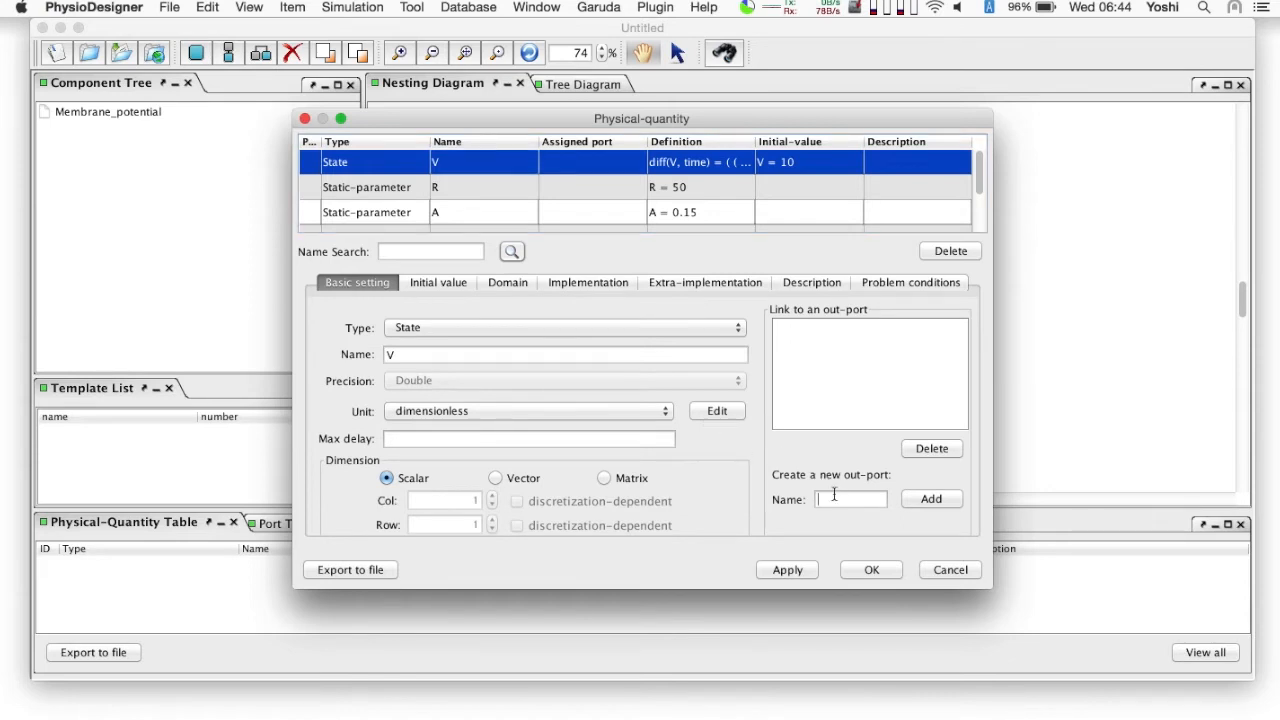
{"action": "type", "text": "V"}
{"action": "left_click", "coordinate": [955, 501]}
{"action": "left_click", "coordinate": [786, 327]}
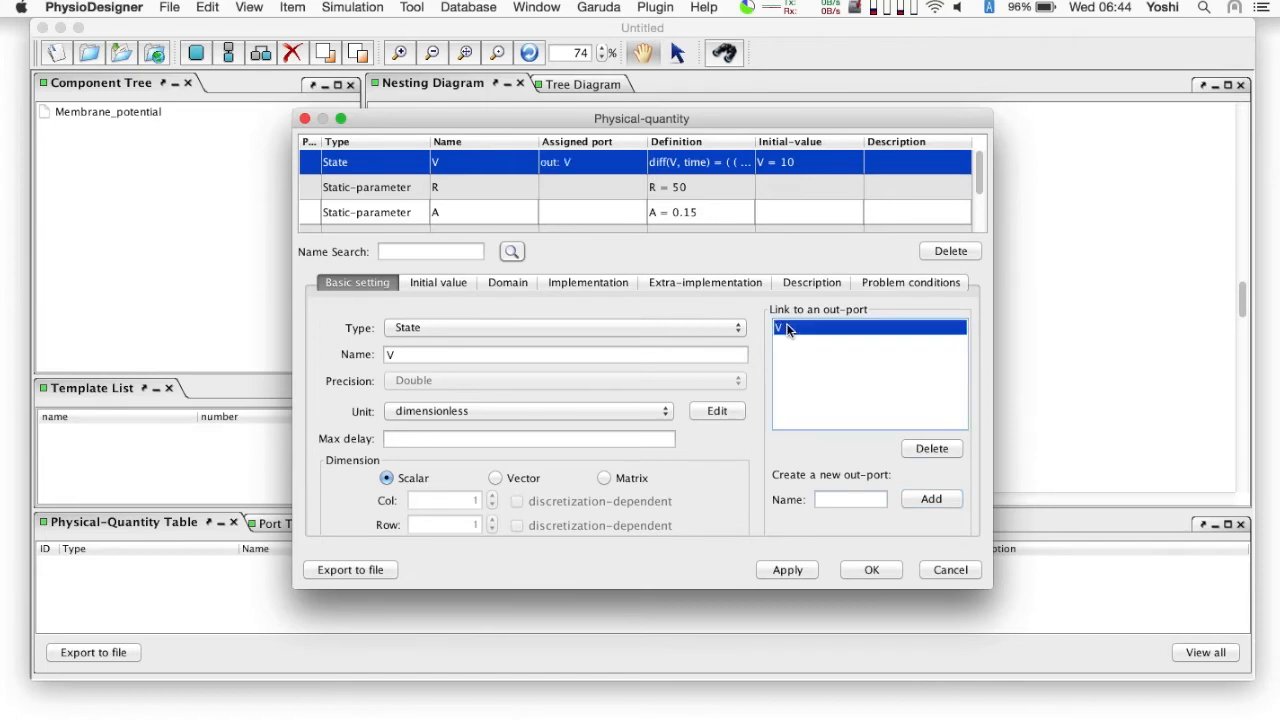
{"action": "left_click", "coordinate": [869, 576]}
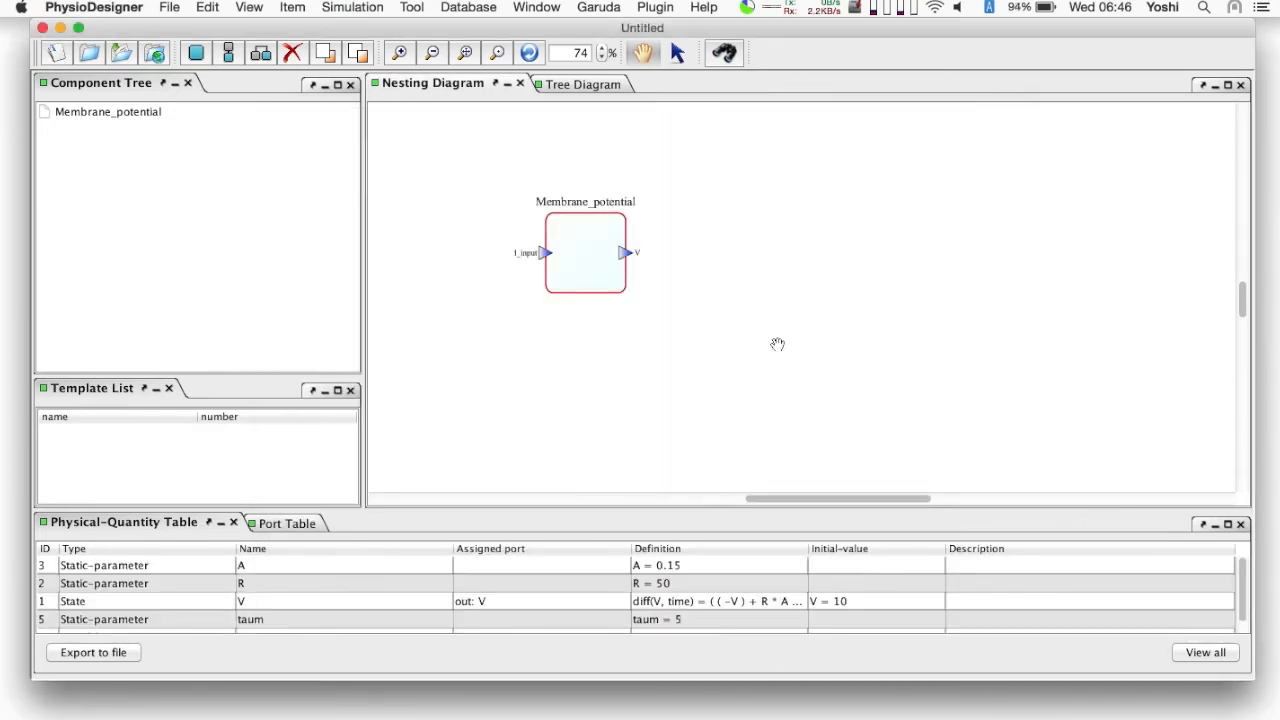
- Create a functional-unit module named Threshold in the empty area of the nesting diagram
{"action": "right_click", "coordinate": [772, 343]}
{"action": "left_click", "coordinate": [824, 356]}
{"action": "type", "text": "Threshold"}
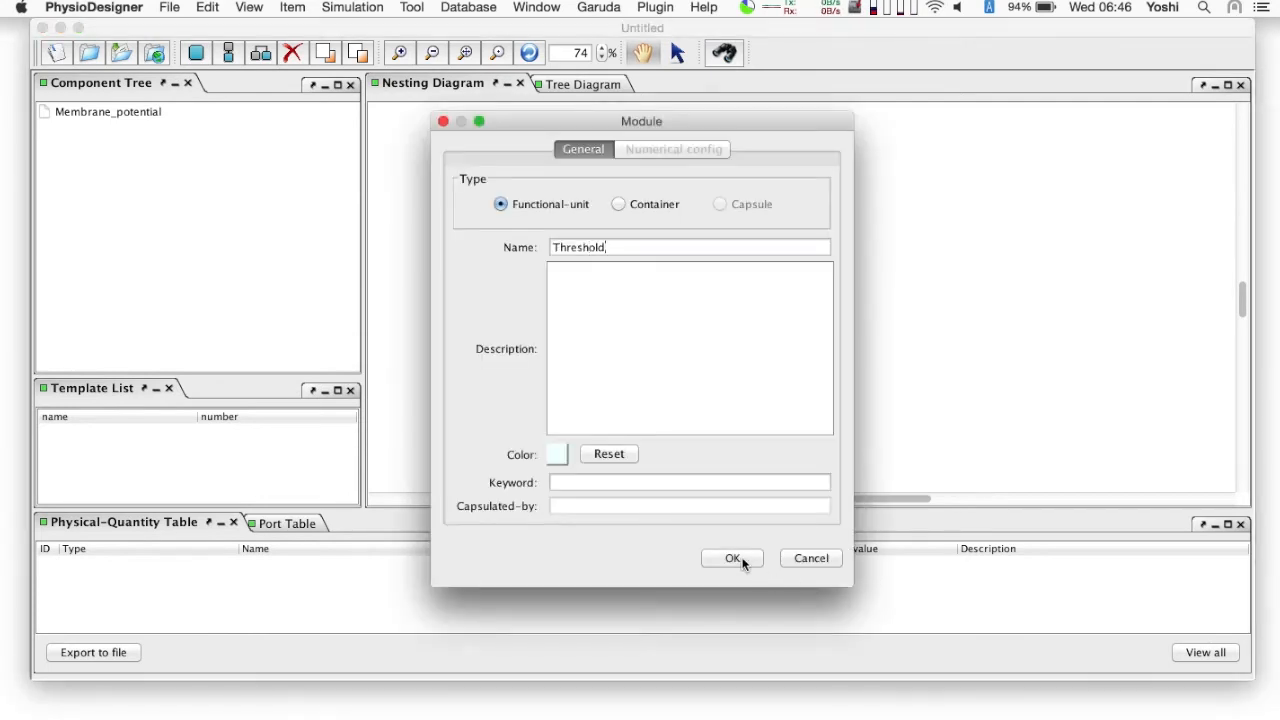
{"action": "left_click", "coordinate": [741, 562]}
- Add a Variable-parameter physical quantity named theta to the Threshold module
{"action": "right_click", "coordinate": [808, 380]}
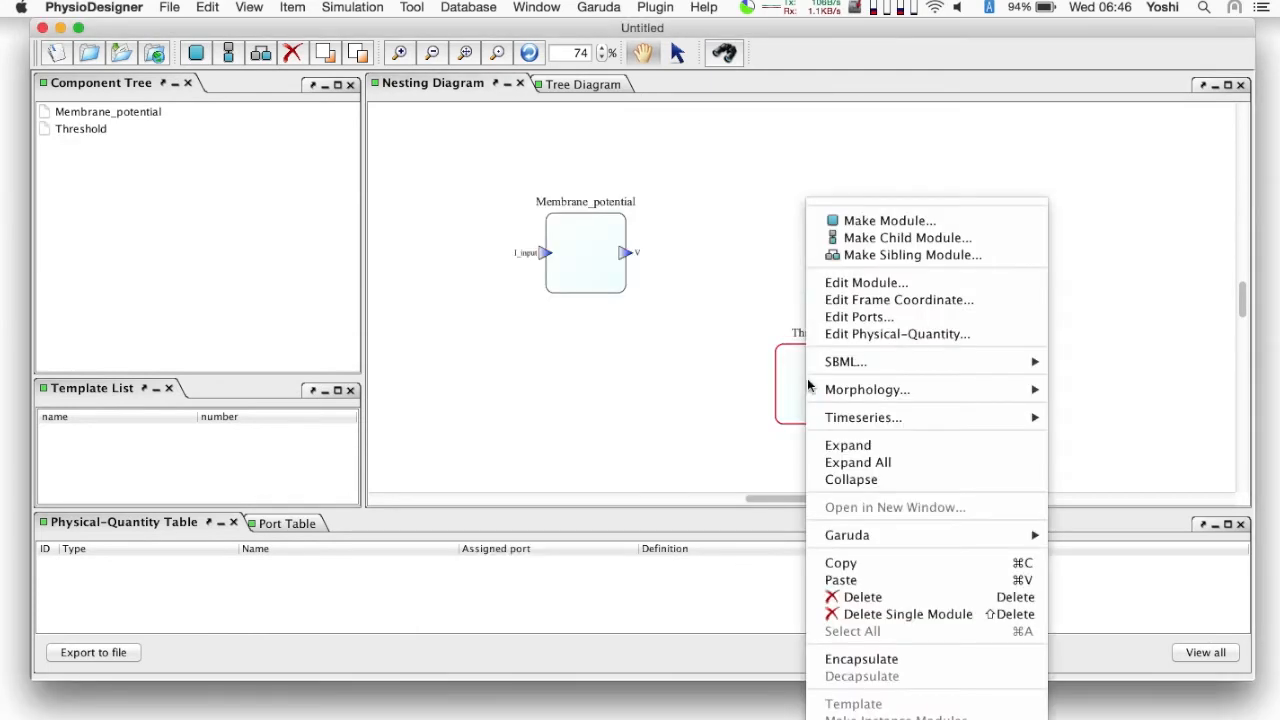
{"action": "left_click", "coordinate": [873, 336]}
{"action": "left_click", "coordinate": [685, 328]}
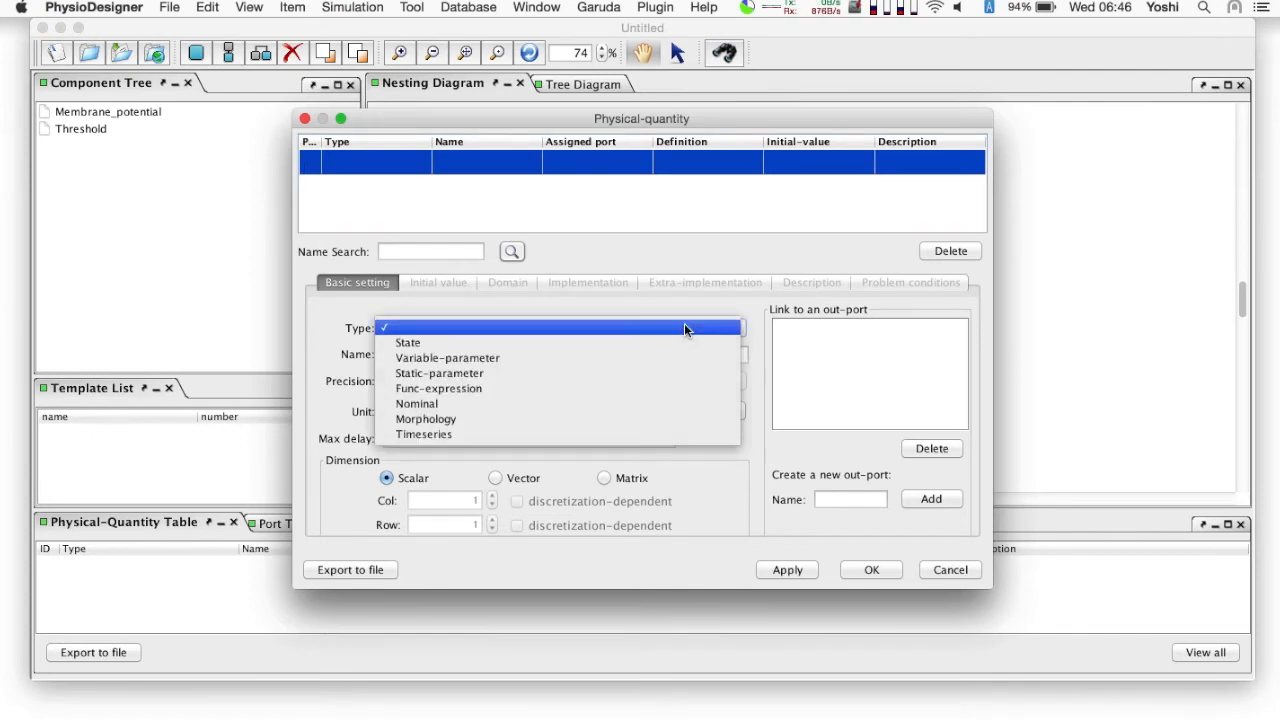
{"action": "left_click", "coordinate": [603, 361]}
{"action": "type", "text": "theta"}
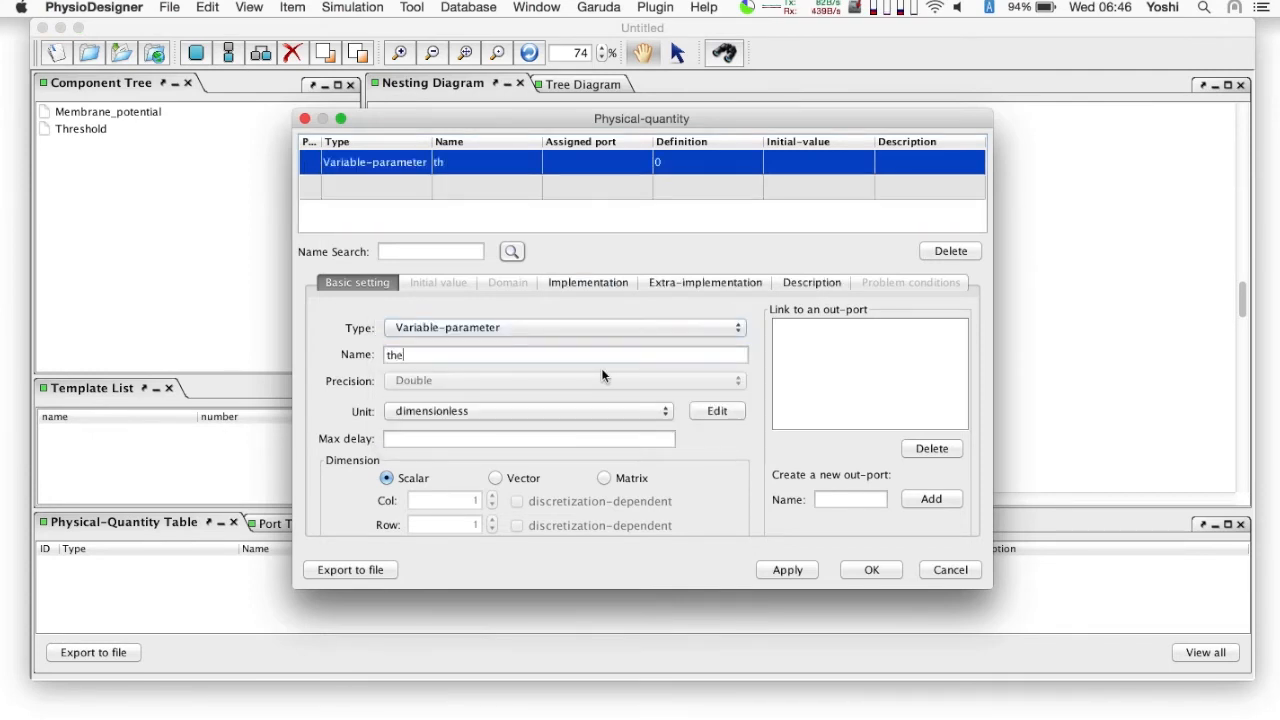
- Define theta as omega+H1+H2 and automatically create the undefined quantities omega, H1 and H2
{"action": "left_click", "coordinate": [603, 285]}
{"action": "key", "text": "BackSpace"}
{"action": "type", "text": "omega"}
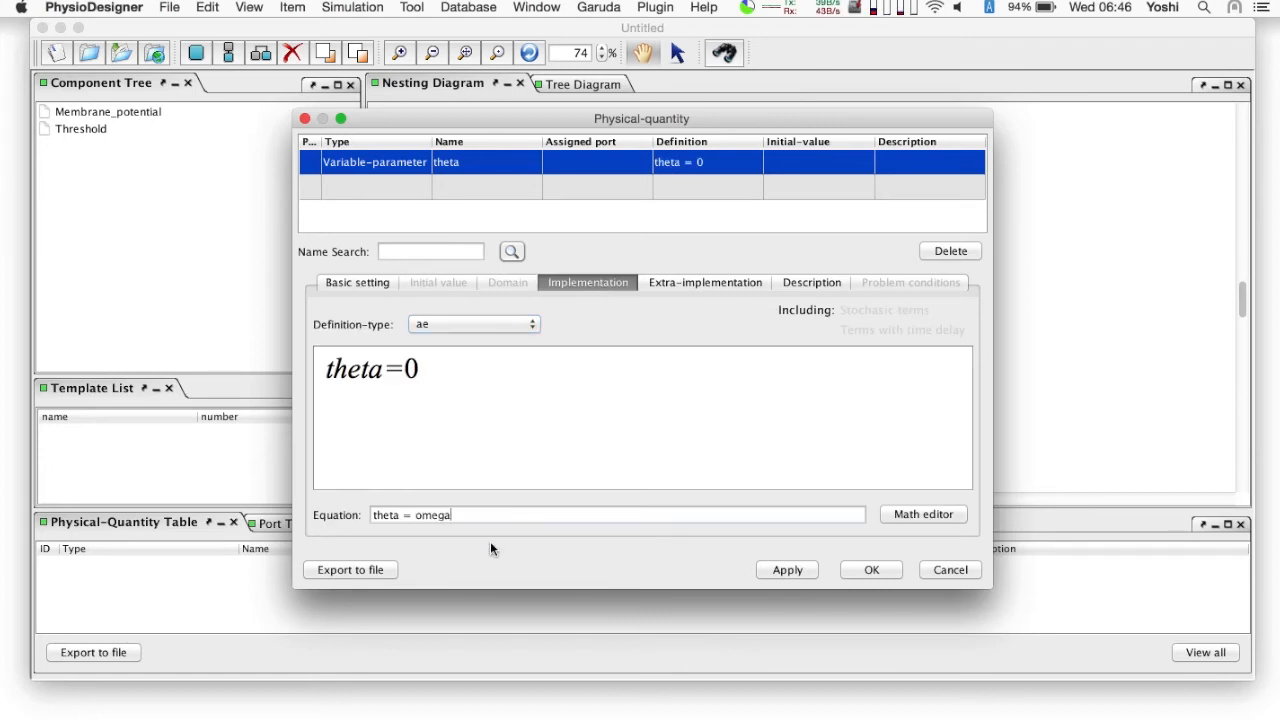
{"action": "type", "text": "+H1+H2"}
{"action": "key", "text": "Return"}
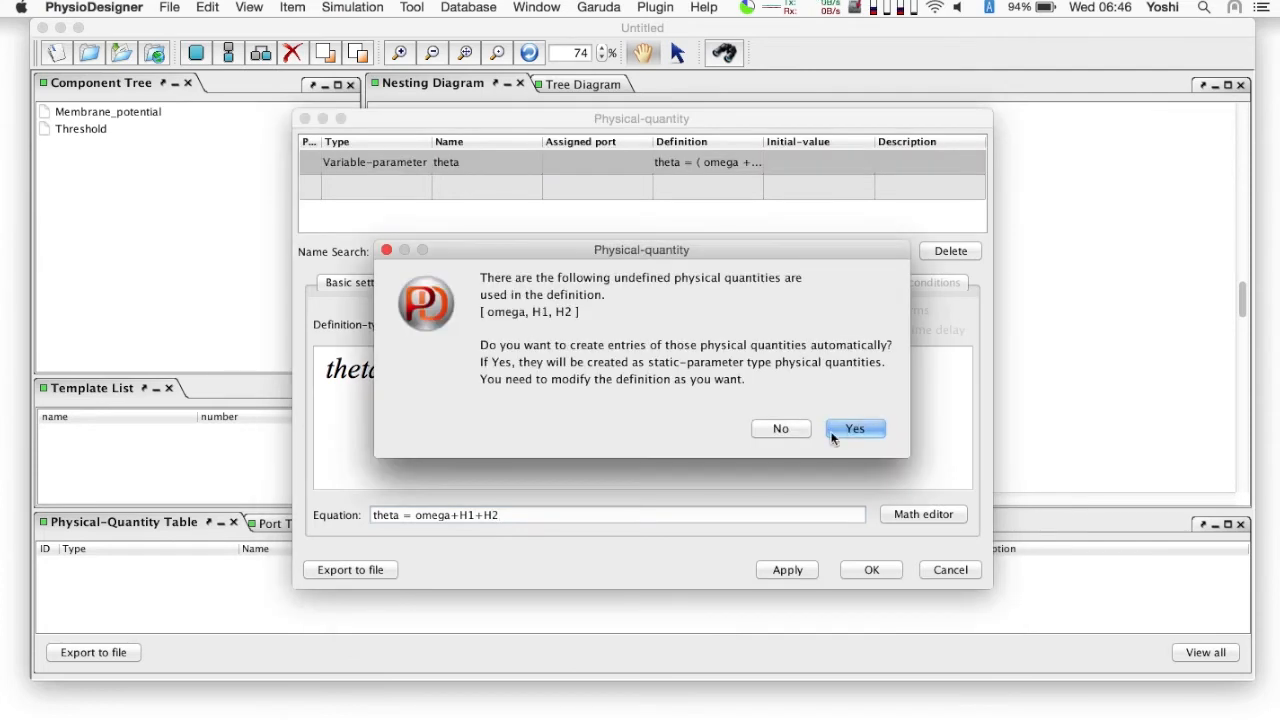
{"action": "left_click", "coordinate": [858, 428]}
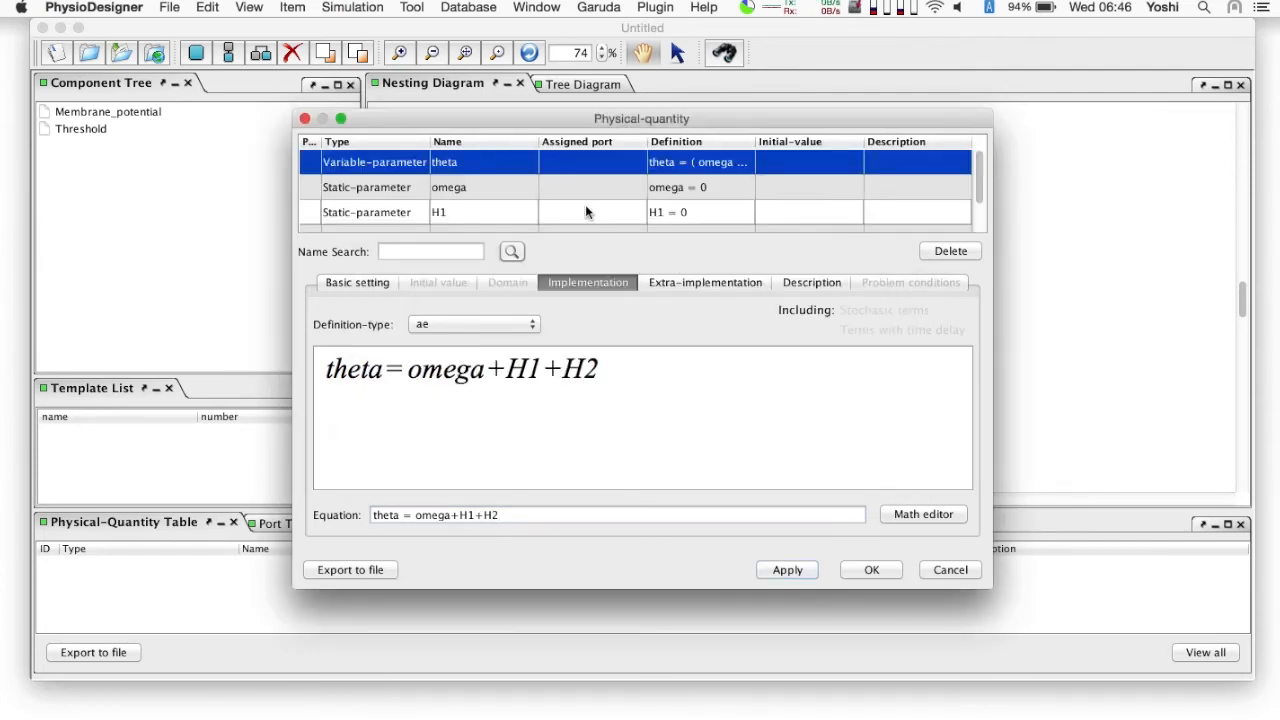
- Set the static parameter omega to 19
{"action": "left_click", "coordinate": [566, 192]}
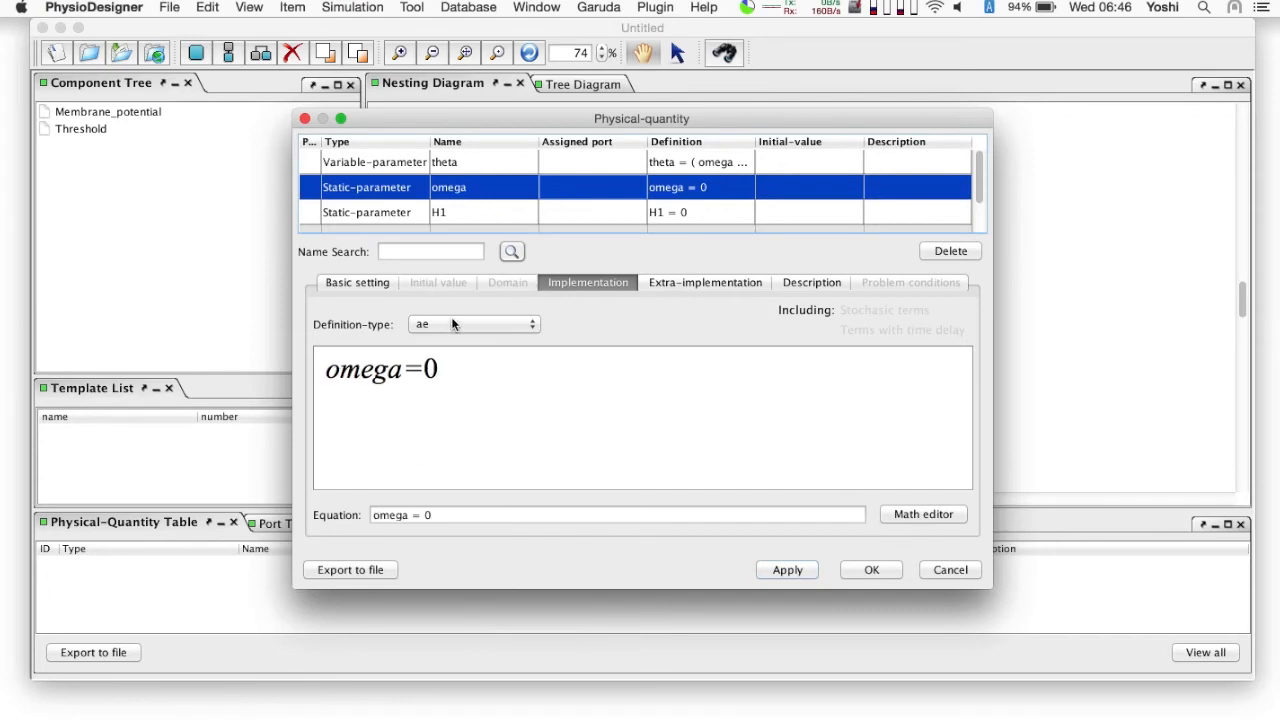
{"action": "left_click", "coordinate": [464, 518]}
{"action": "key", "text": "BackSpace"}
{"action": "type", "text": "19"}
{"action": "key", "text": "Return"}
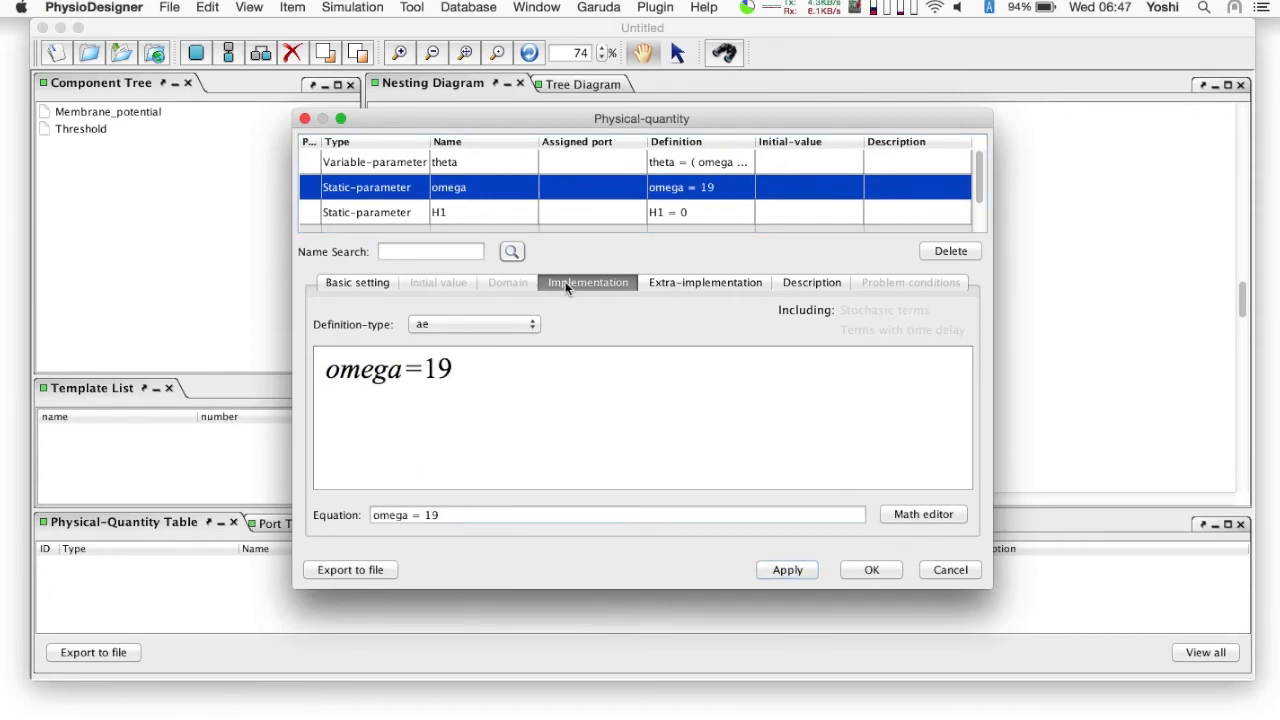
- Change the type of H1 to State and set its initial value to 10
{"action": "left_click", "coordinate": [575, 212]}
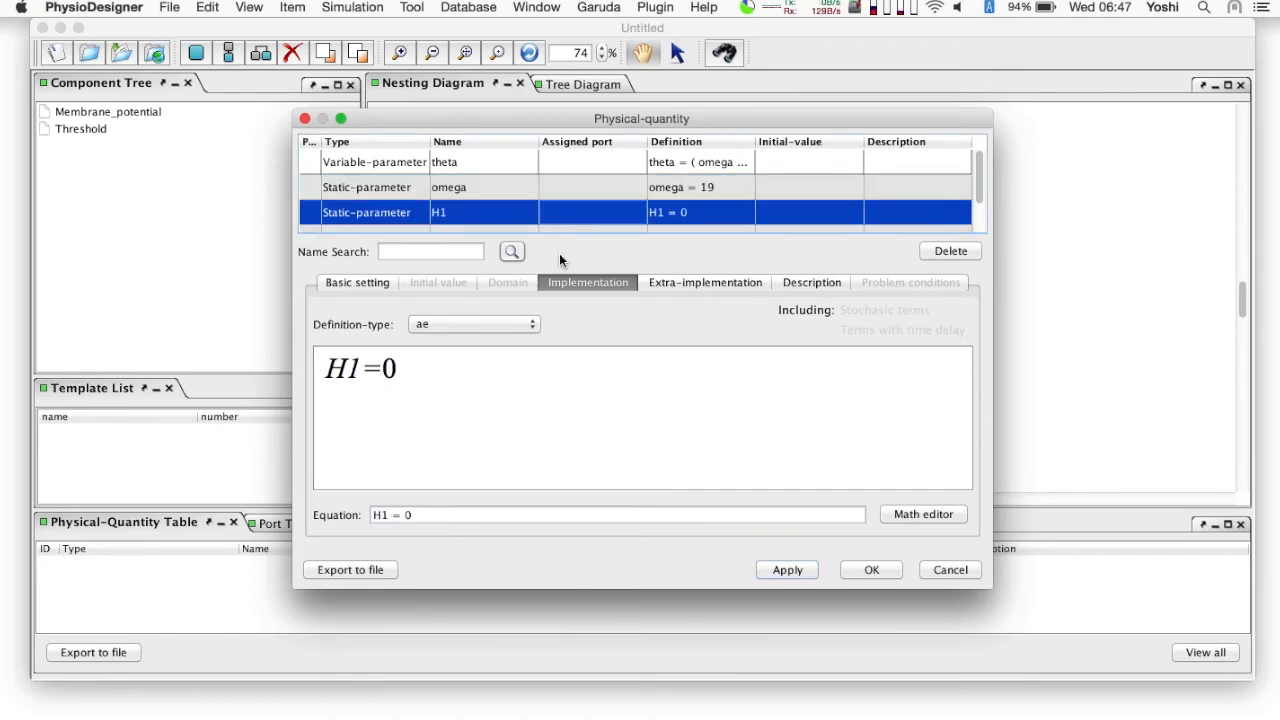
{"action": "left_click", "coordinate": [350, 284]}
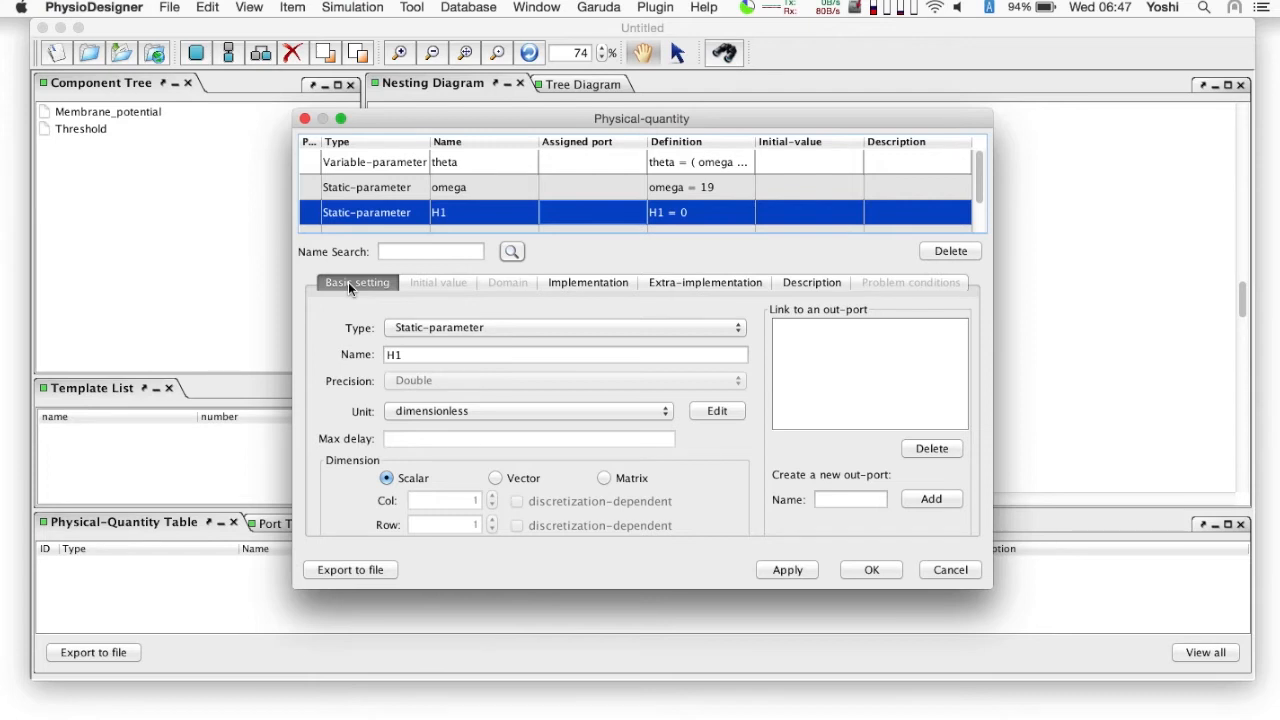
{"action": "left_click", "coordinate": [411, 331]}
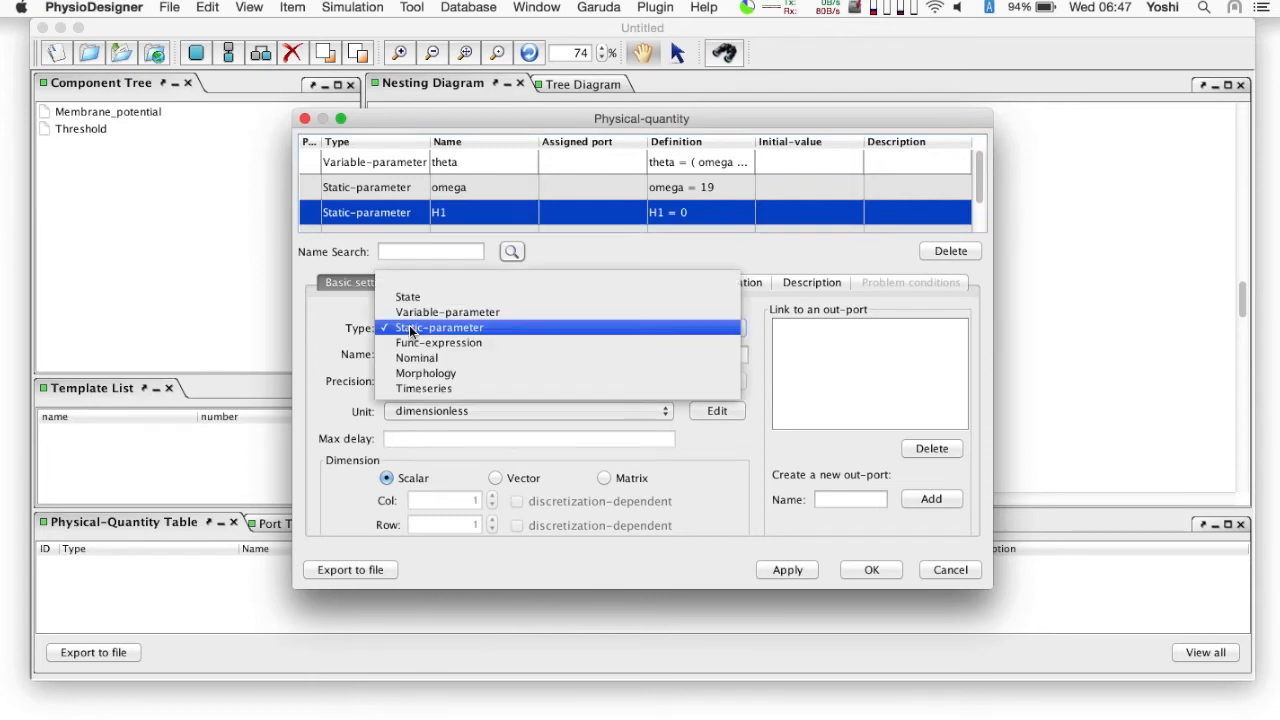
{"action": "left_click", "coordinate": [424, 297]}
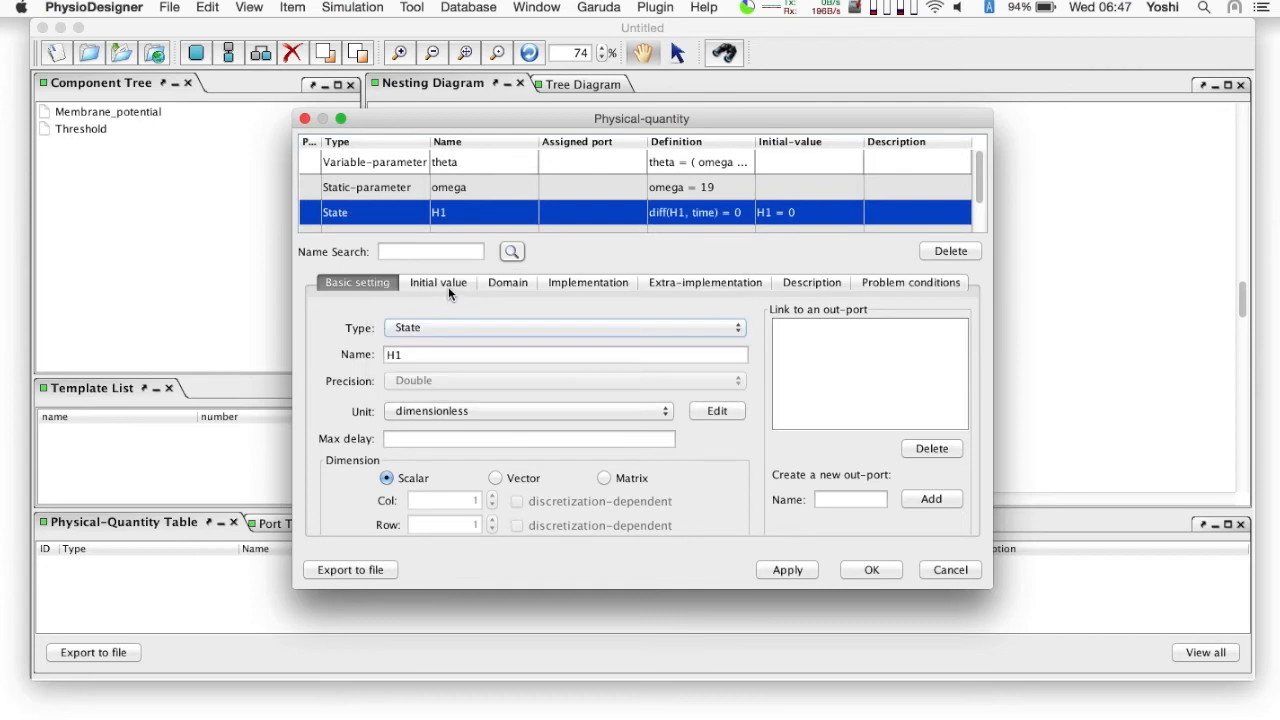
{"action": "left_click", "coordinate": [447, 281]}
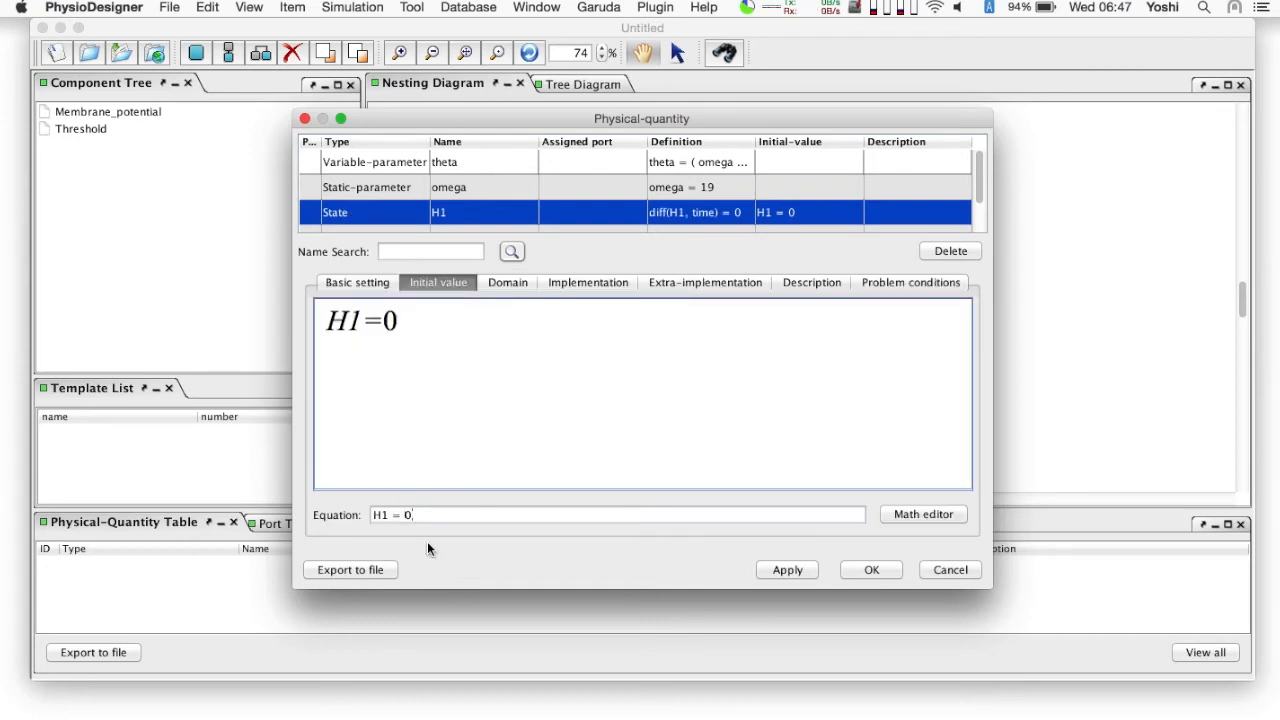
{"action": "key", "text": "Return"}
- Define the differential equation of H1 as -H1/tau1 and automatically create the undefined quantity tau1
{"action": "left_click", "coordinate": [588, 283]}
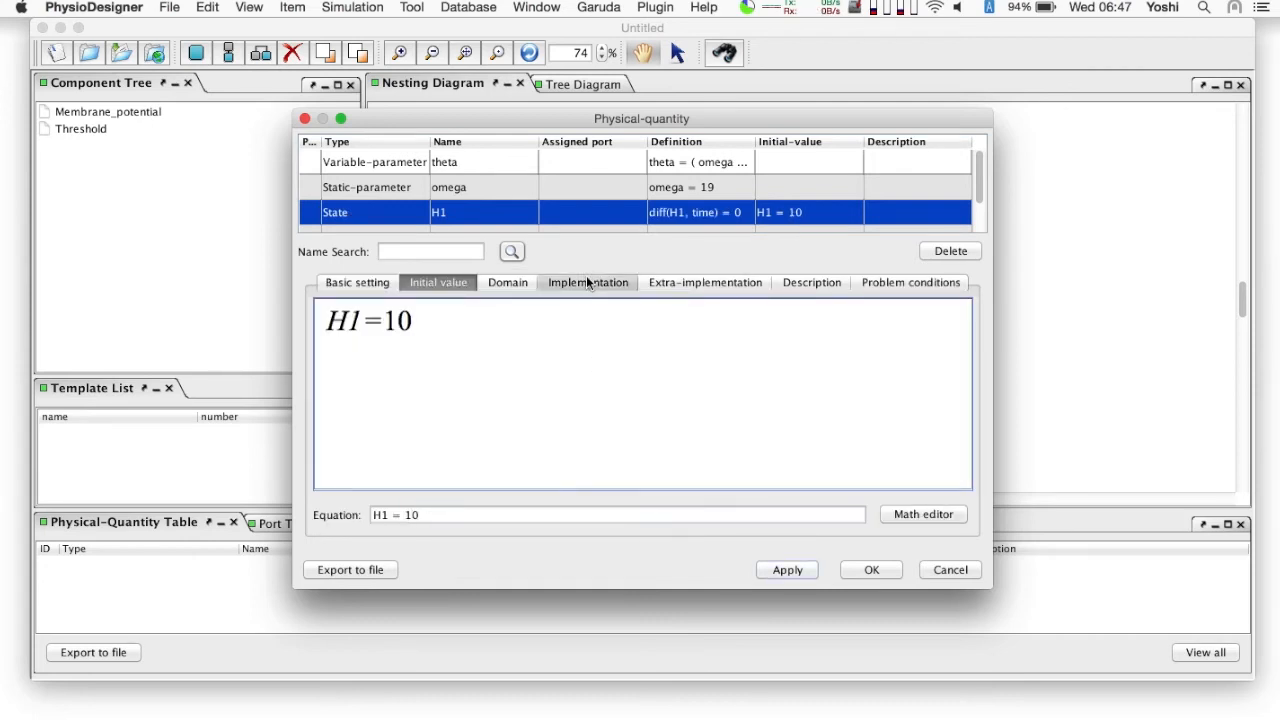
{"action": "left_click", "coordinate": [507, 514]}
{"action": "key", "text": "BackSpace"}
{"action": "type", "text": "-"}
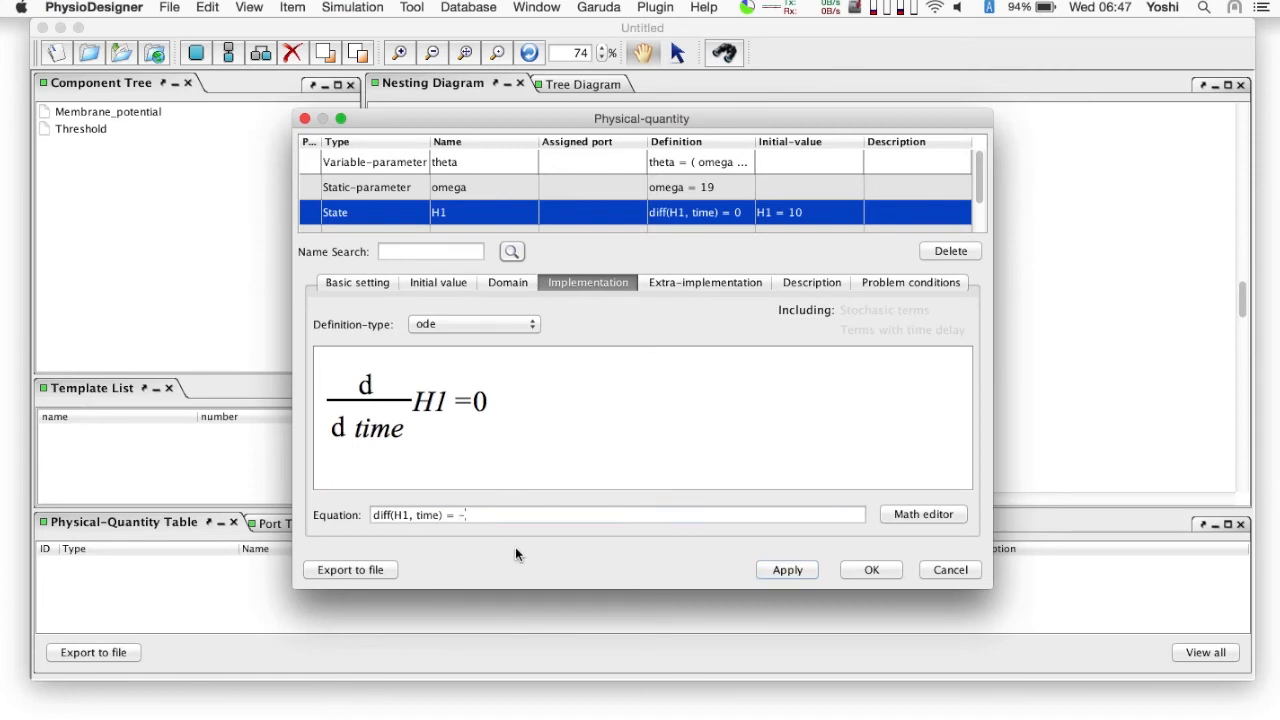
{"action": "type", "text": "H1/tau1"}
{"action": "key", "text": "Return"}
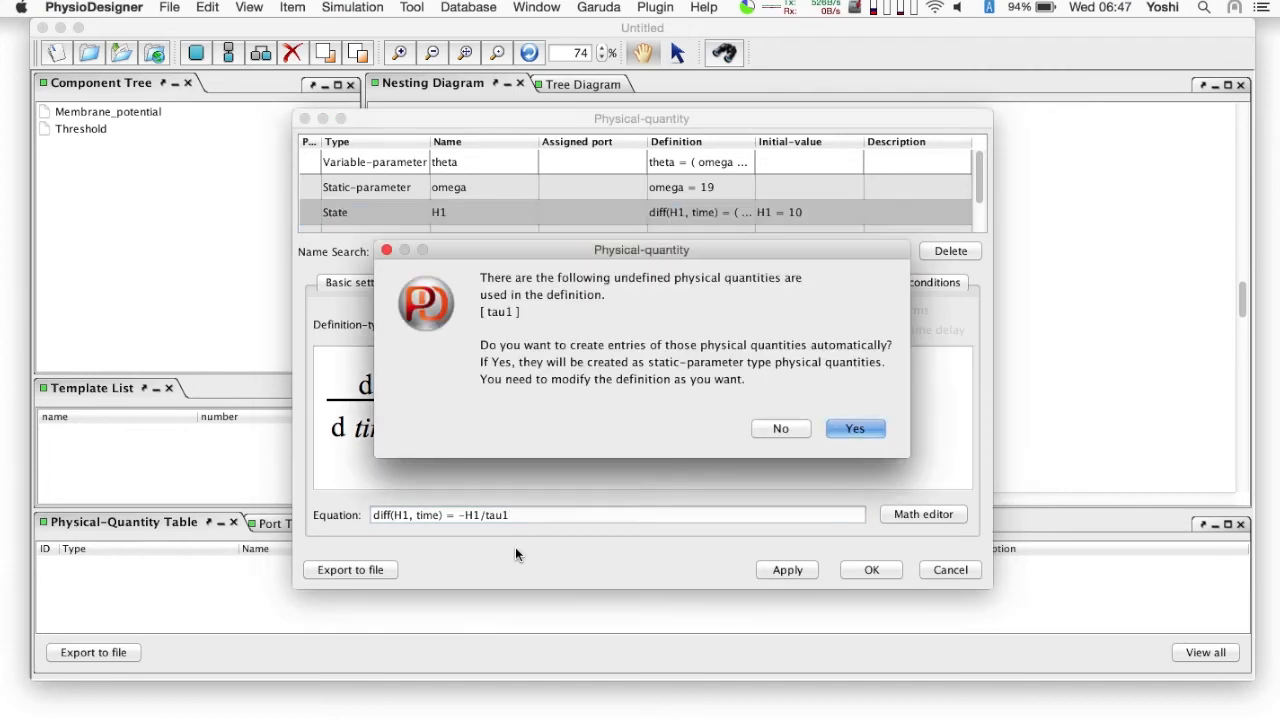
{"action": "left_click", "coordinate": [866, 433]}
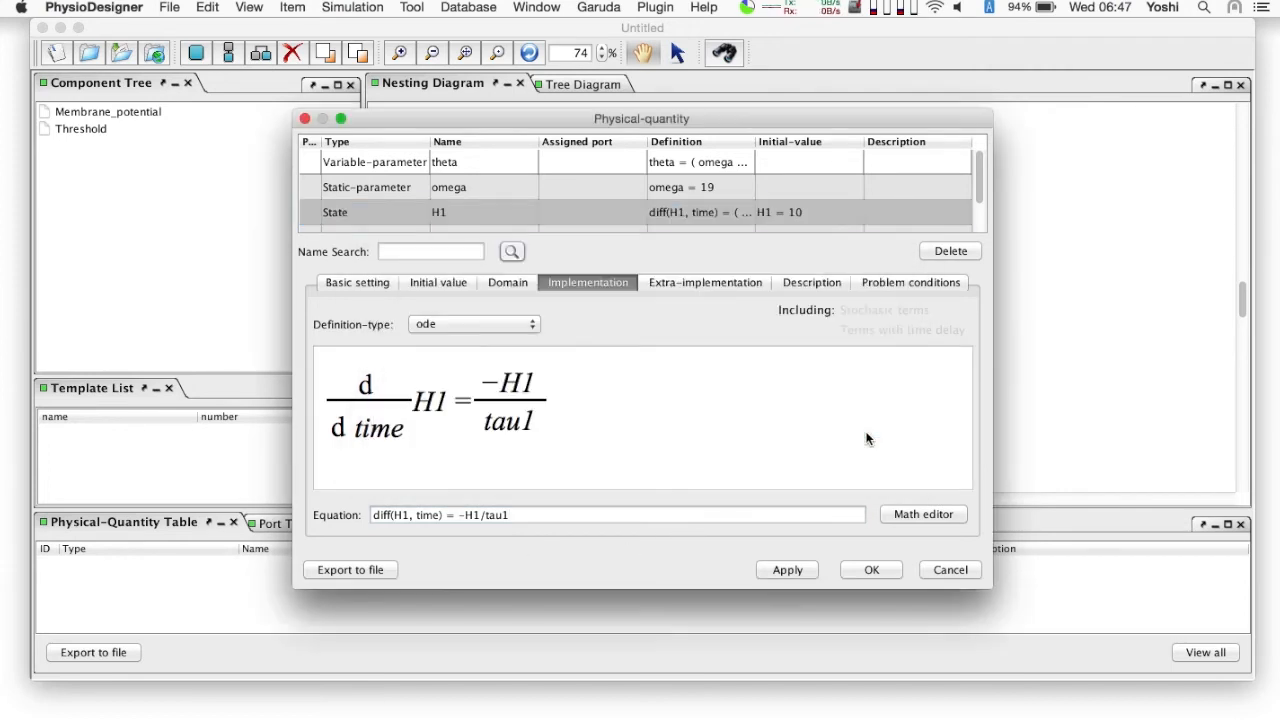
- Add a conditional extra-implementation to H1 with the if condition V>=theta, automatically creating the undefined quantity V
{"action": "left_click", "coordinate": [694, 284]}
{"action": "left_click", "coordinate": [483, 326]}
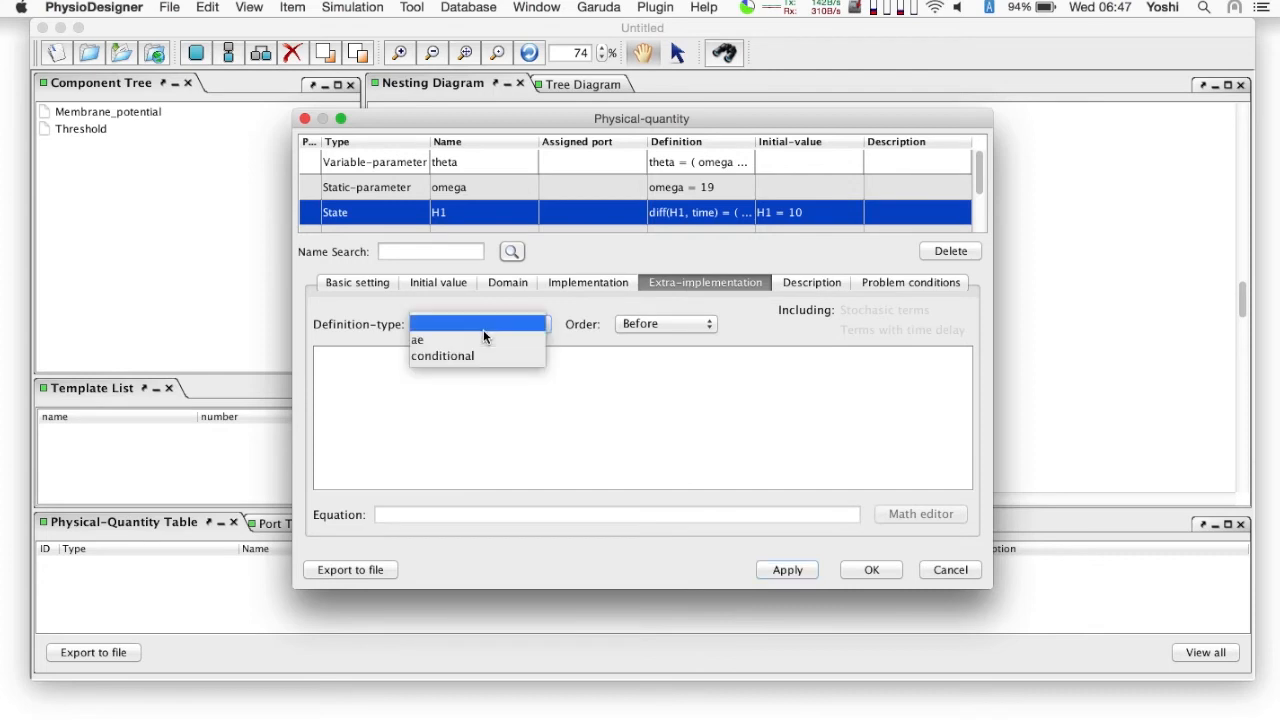
{"action": "left_click", "coordinate": [480, 359]}
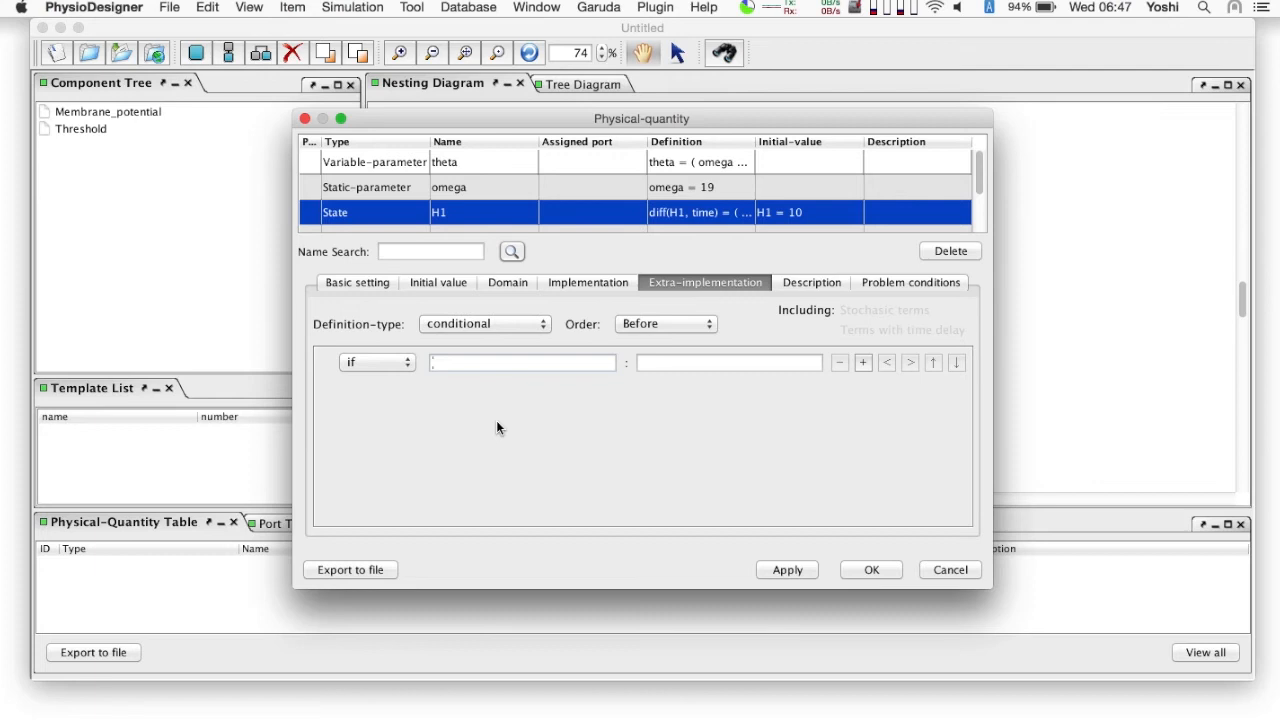
{"action": "type", "text": "V>=theta"}
{"action": "key", "text": "Return"}
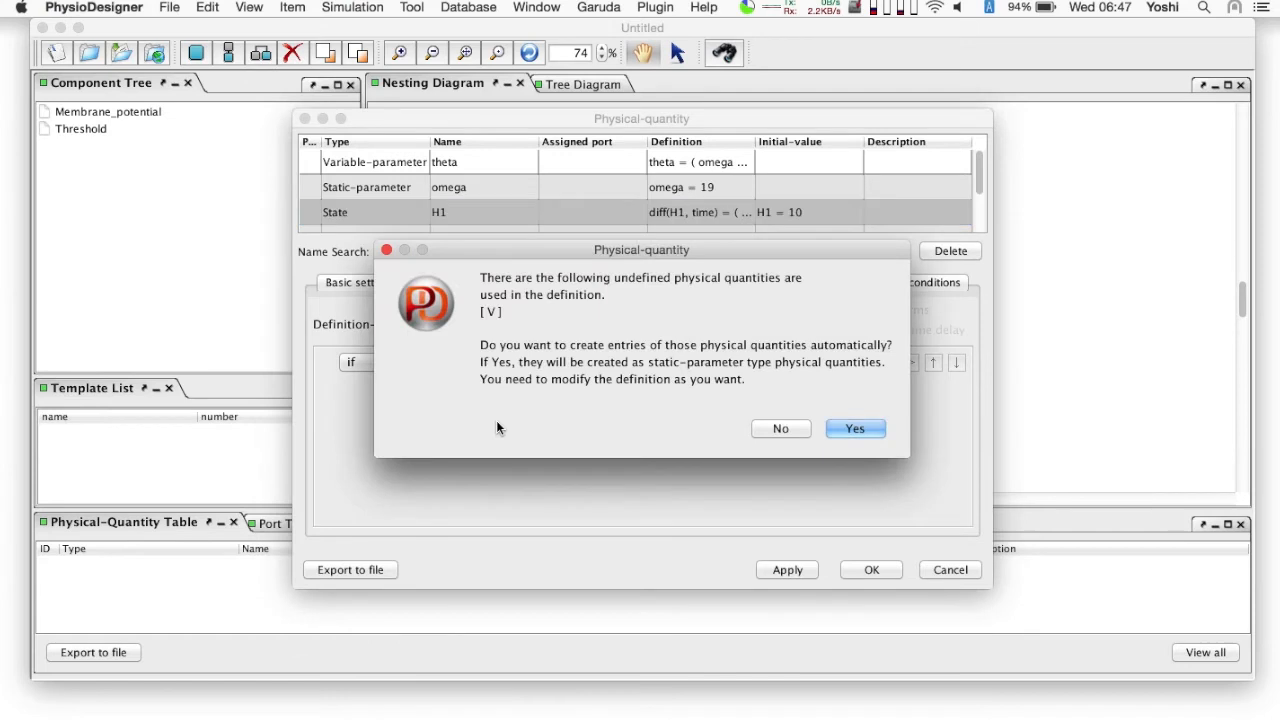
{"action": "left_click", "coordinate": [852, 423]}
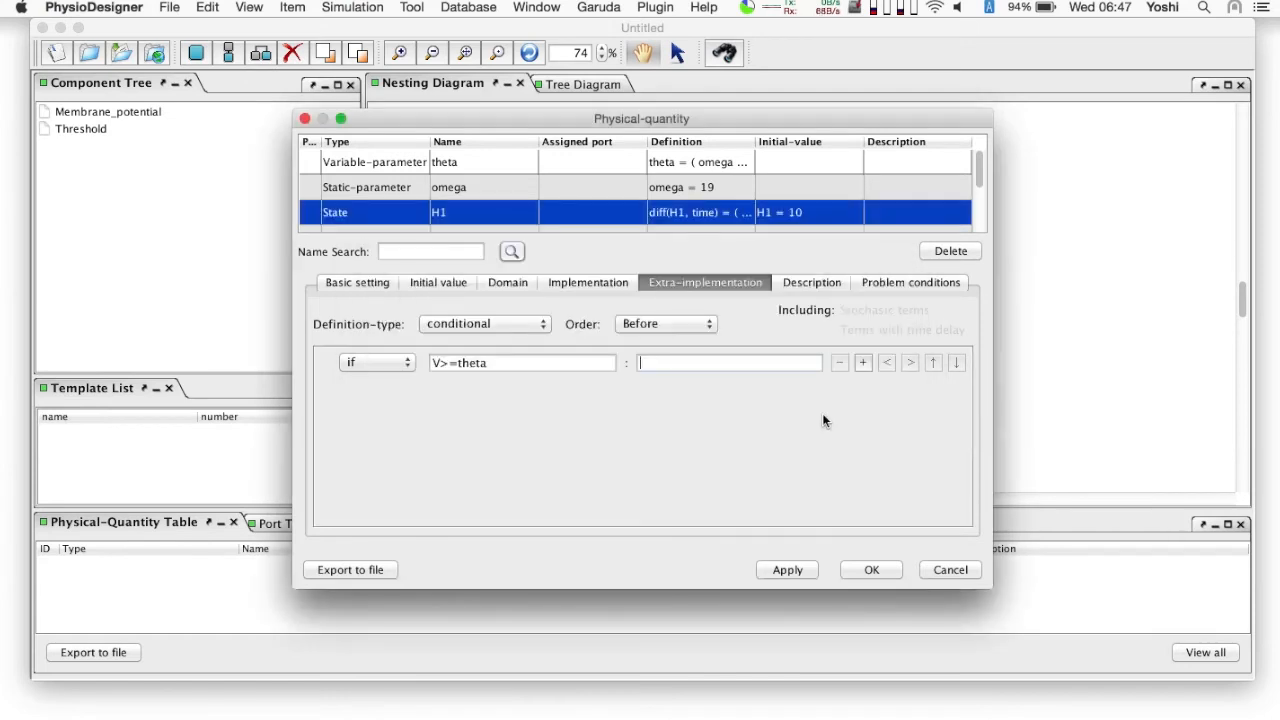
- Set the equation for H1's if condition to H1=H1+alpha1 and automatically create the undefined quantity alpha1
{"action": "type", "text": "H1=H1+alpha1"}
{"action": "scroll", "coordinate": [558, 212], "scroll_direction": "down", "scroll_amount": 2}
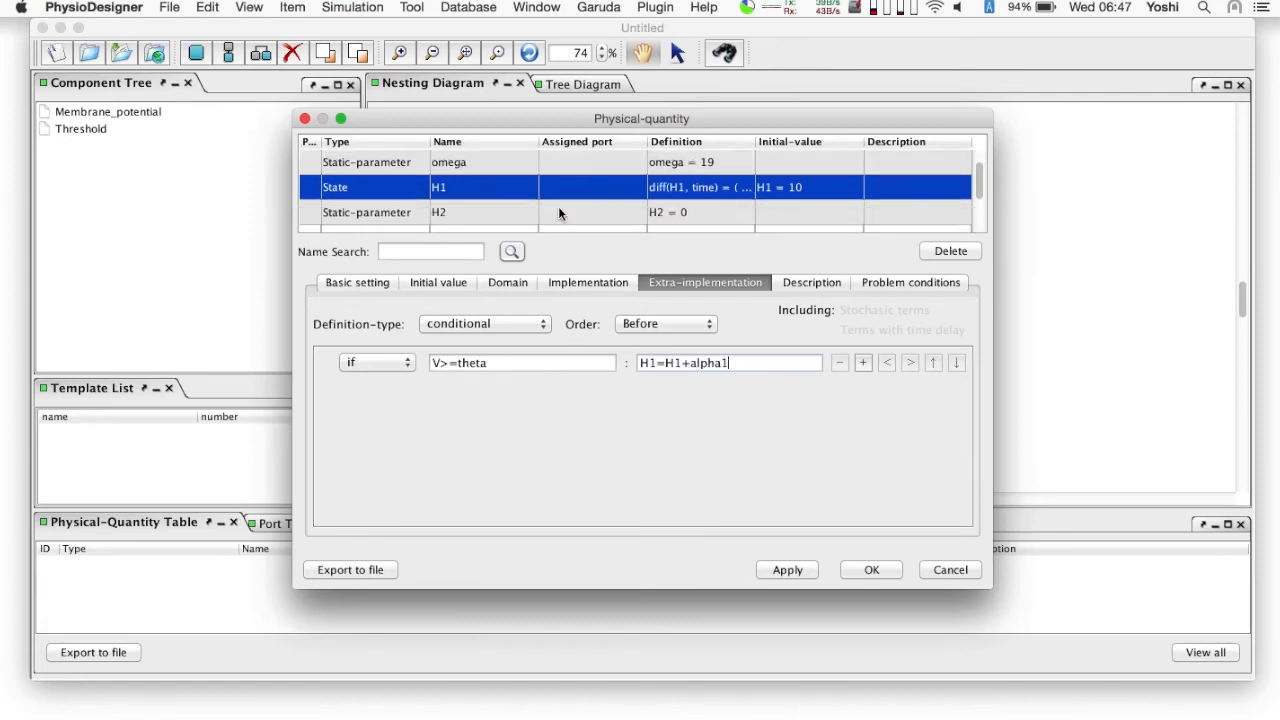
{"action": "left_click", "coordinate": [489, 187]}
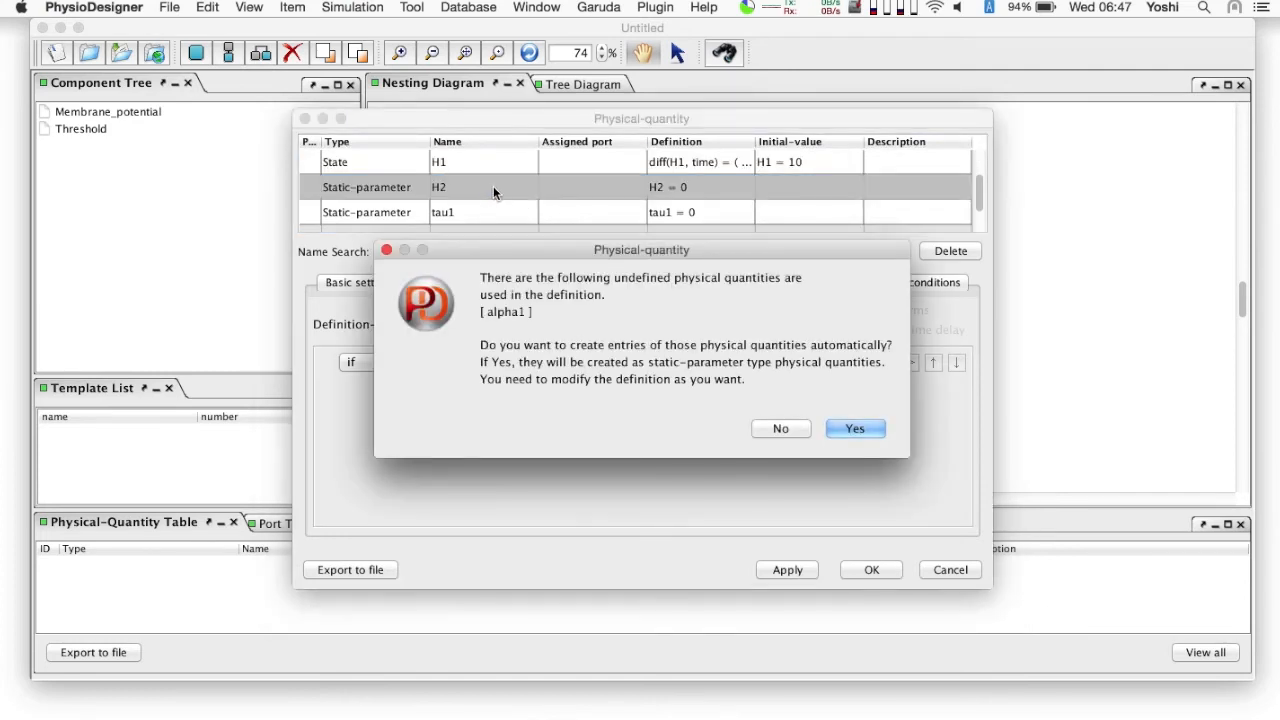
{"action": "left_click", "coordinate": [848, 424]}
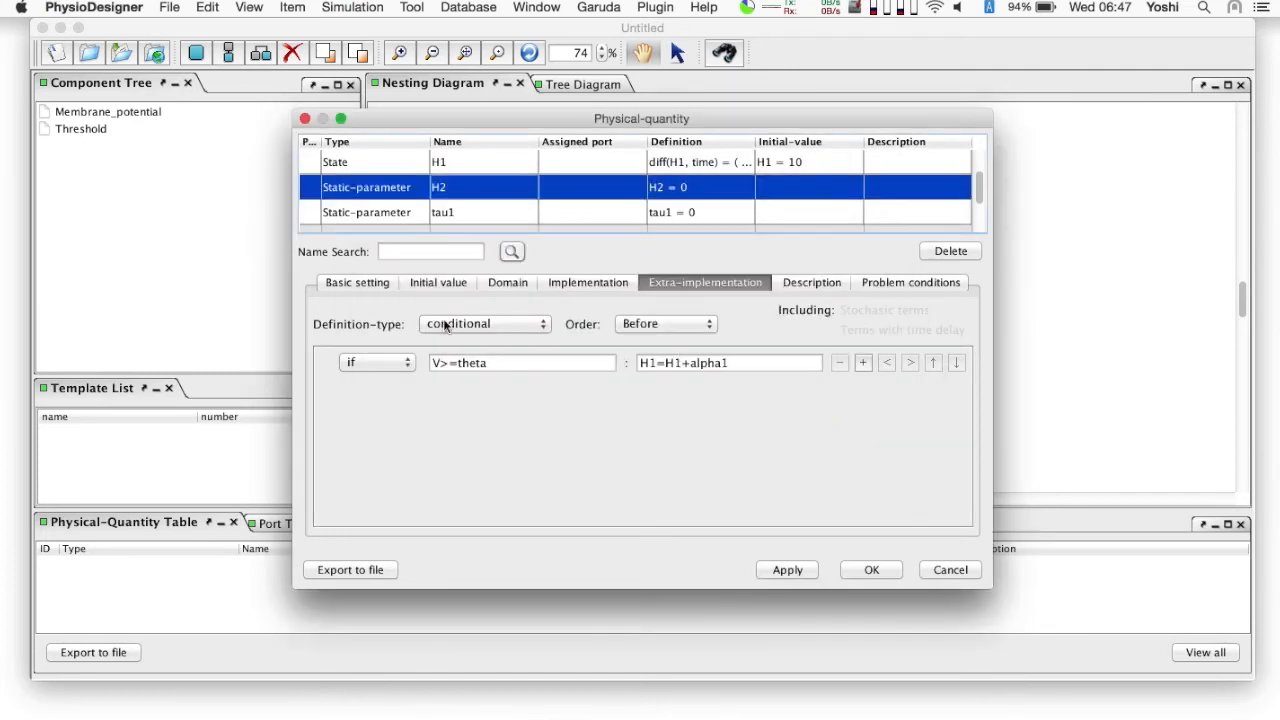
- Change the type of H2 to State and set its initial value to 20
{"action": "left_click", "coordinate": [446, 190]}
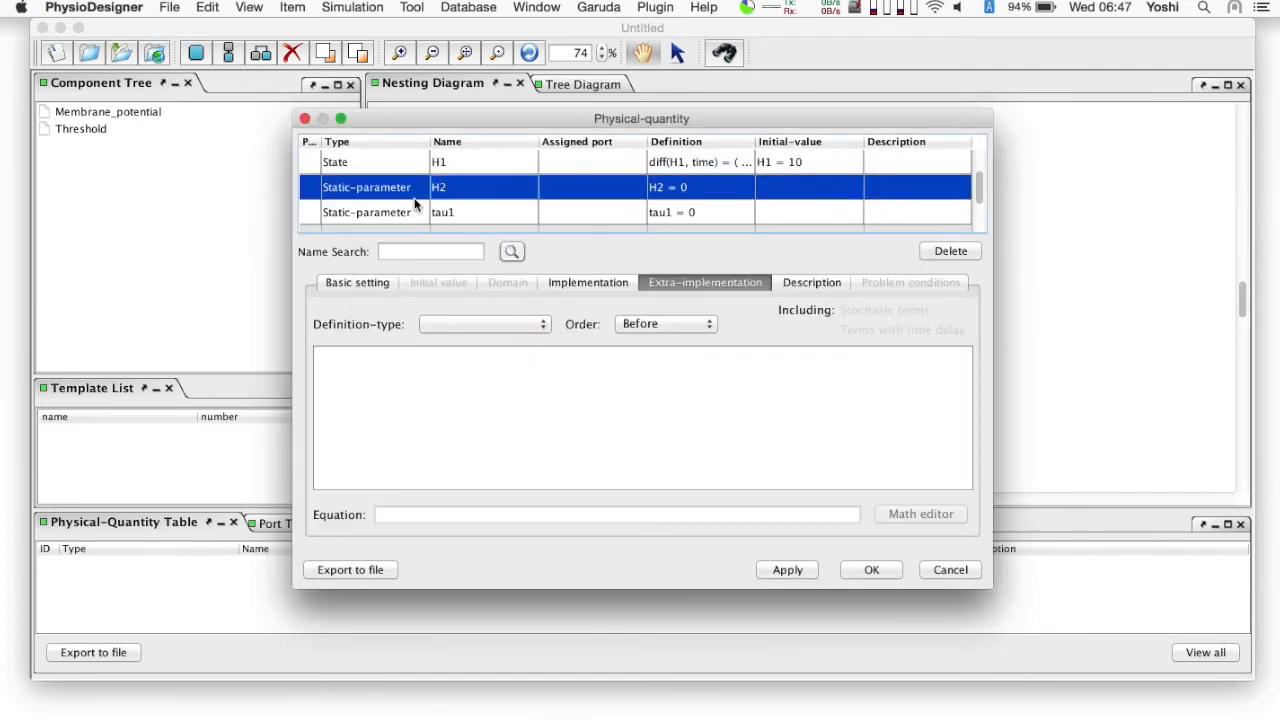
{"action": "left_click", "coordinate": [364, 282]}
{"action": "left_click", "coordinate": [412, 330]}
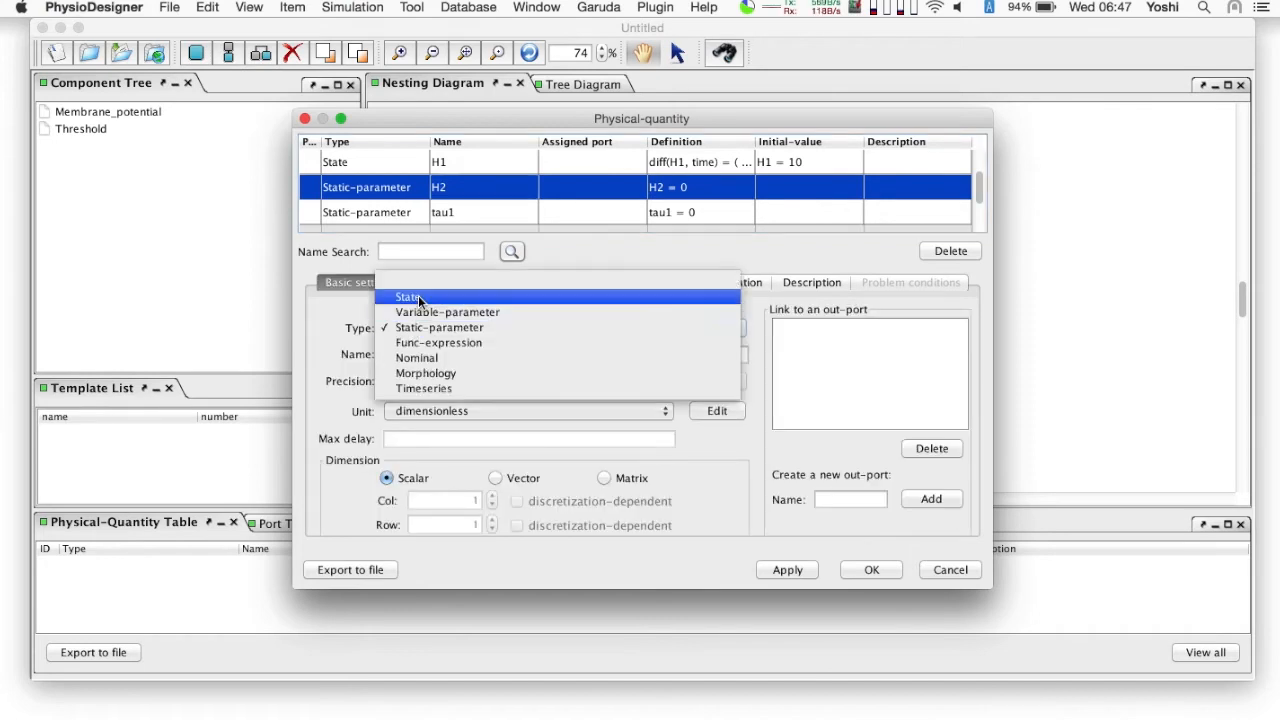
{"action": "left_click", "coordinate": [418, 298]}
{"action": "left_click", "coordinate": [440, 282]}
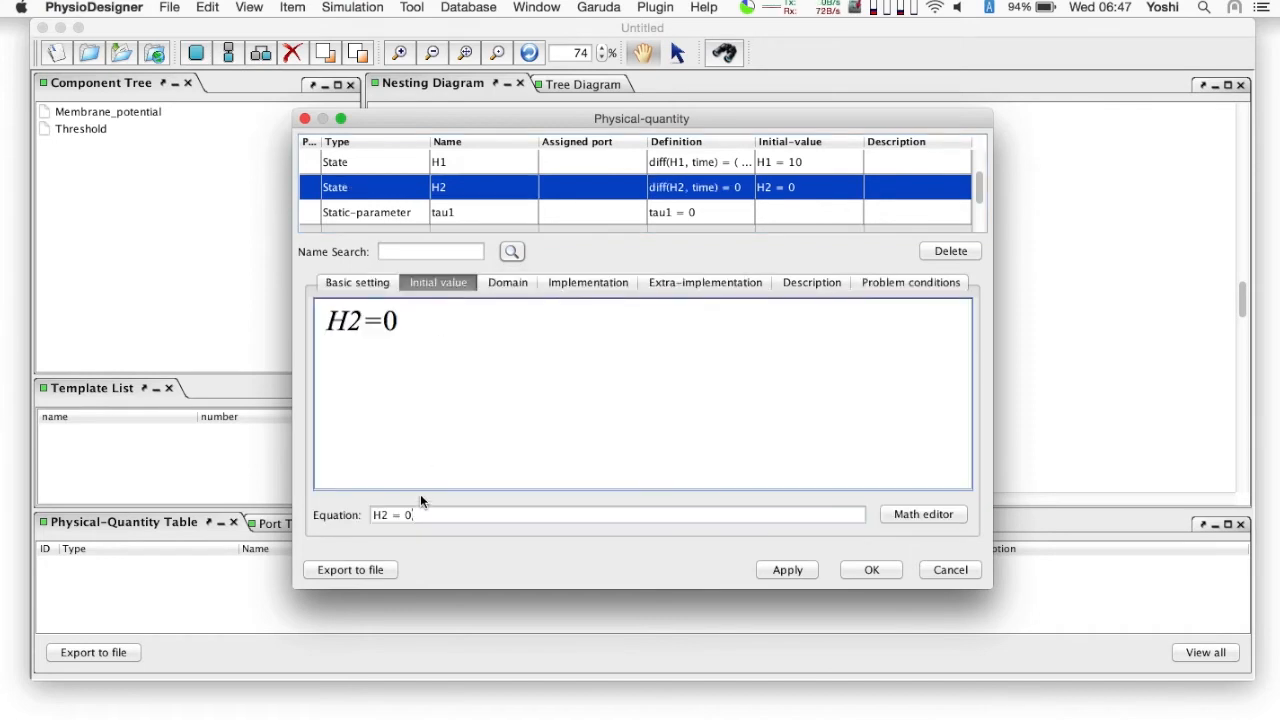
{"action": "key", "text": "BackSpace"}
{"action": "type", "text": "20"}
{"action": "key", "text": "Return"}
- Define the differential equation of H2 as -H2/tau2 and automatically create the undefined quantity tau2
{"action": "left_click", "coordinate": [600, 283]}
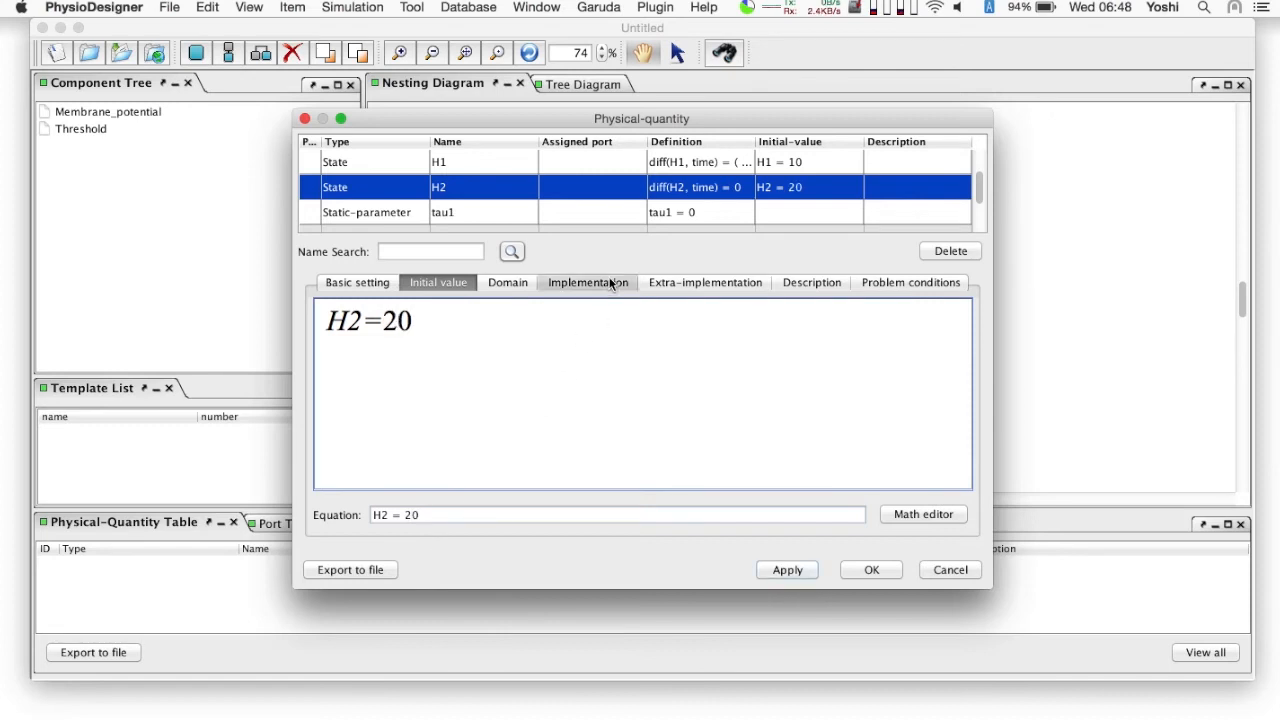
{"action": "left_click", "coordinate": [513, 510]}
{"action": "key", "text": "BackSpace"}
{"action": "type", "text": "-H"}
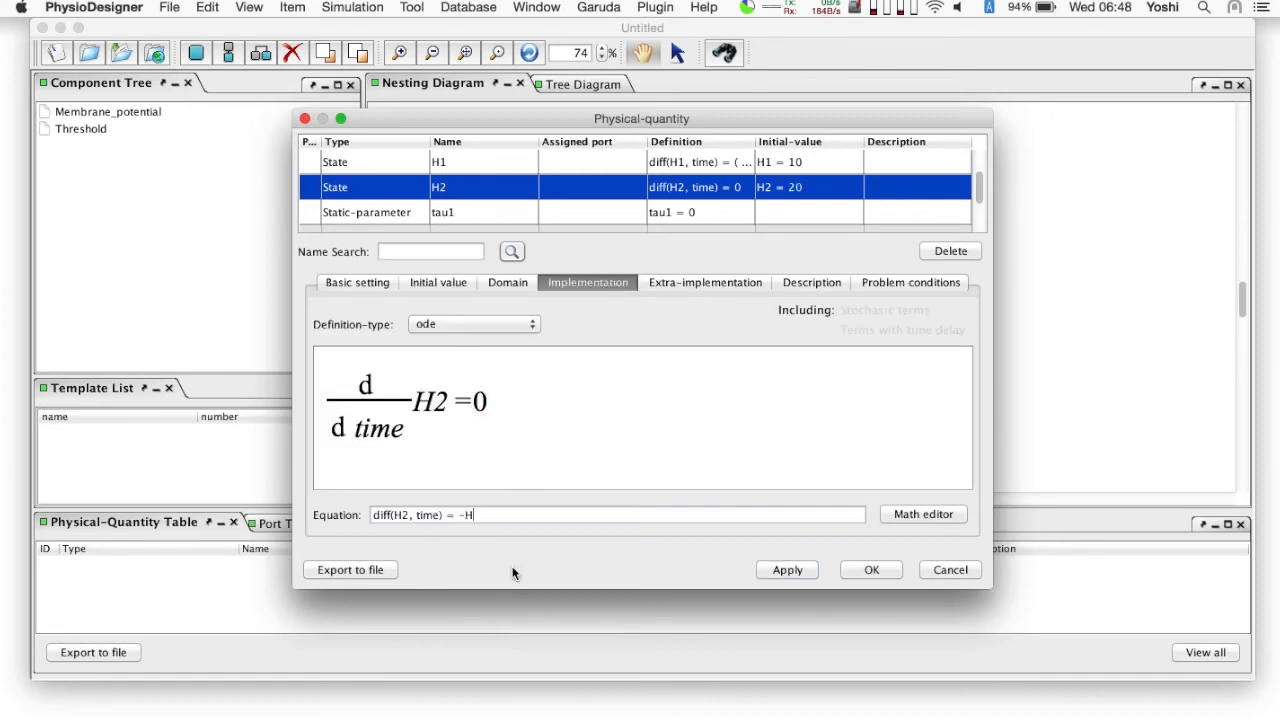
{"action": "type", "text": "2/tau2"}
{"action": "key", "text": "Return"}
{"action": "key", "text": "Return"}
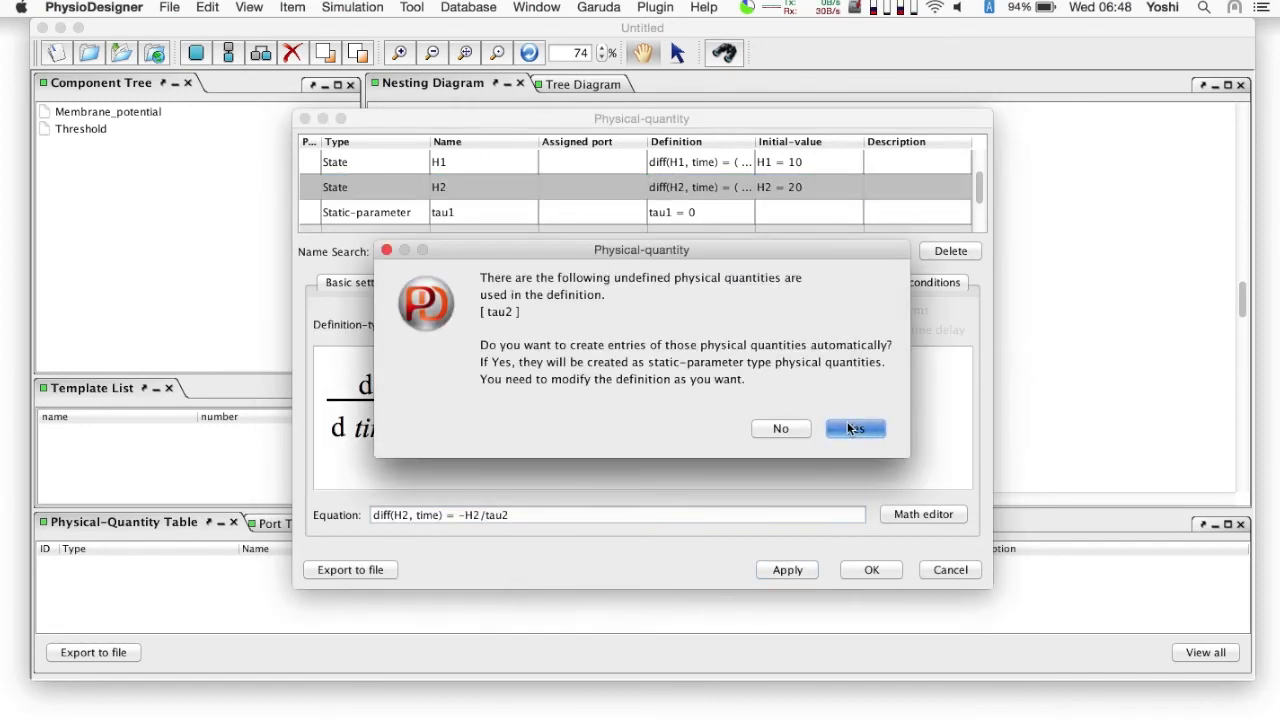
- Add a conditional extra-implementation to H2 that applies H2=H2+alpha2 if V>=theta, automatically creating alpha2
{"action": "left_click", "coordinate": [705, 283]}
{"action": "left_click", "coordinate": [478, 324]}
{"action": "left_click", "coordinate": [511, 352]}
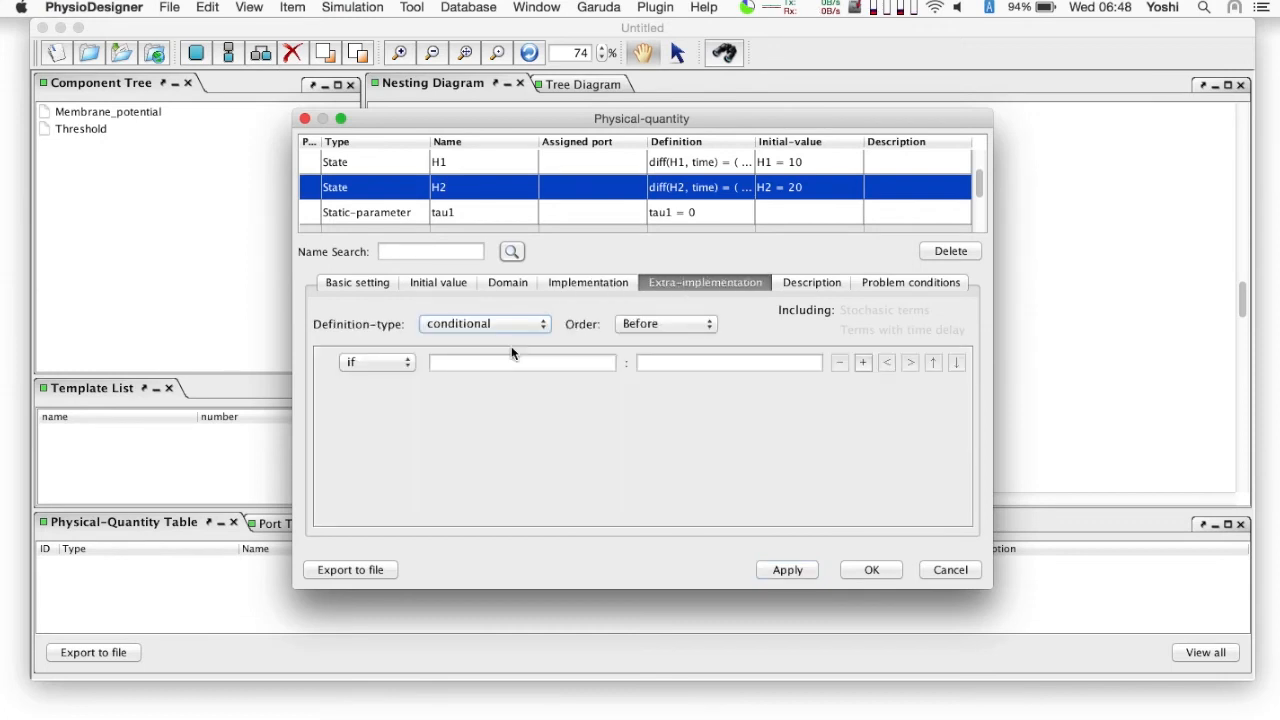
{"action": "type", "text": "V>=theta"}
{"action": "type", "text": "H2=H2+alpha"}
{"action": "type", "text": "2"}
{"action": "key", "text": "Return"}
{"action": "left_click", "coordinate": [862, 429]}
- Set the static parameter tau1 to 10
{"action": "left_click", "coordinate": [558, 212]}
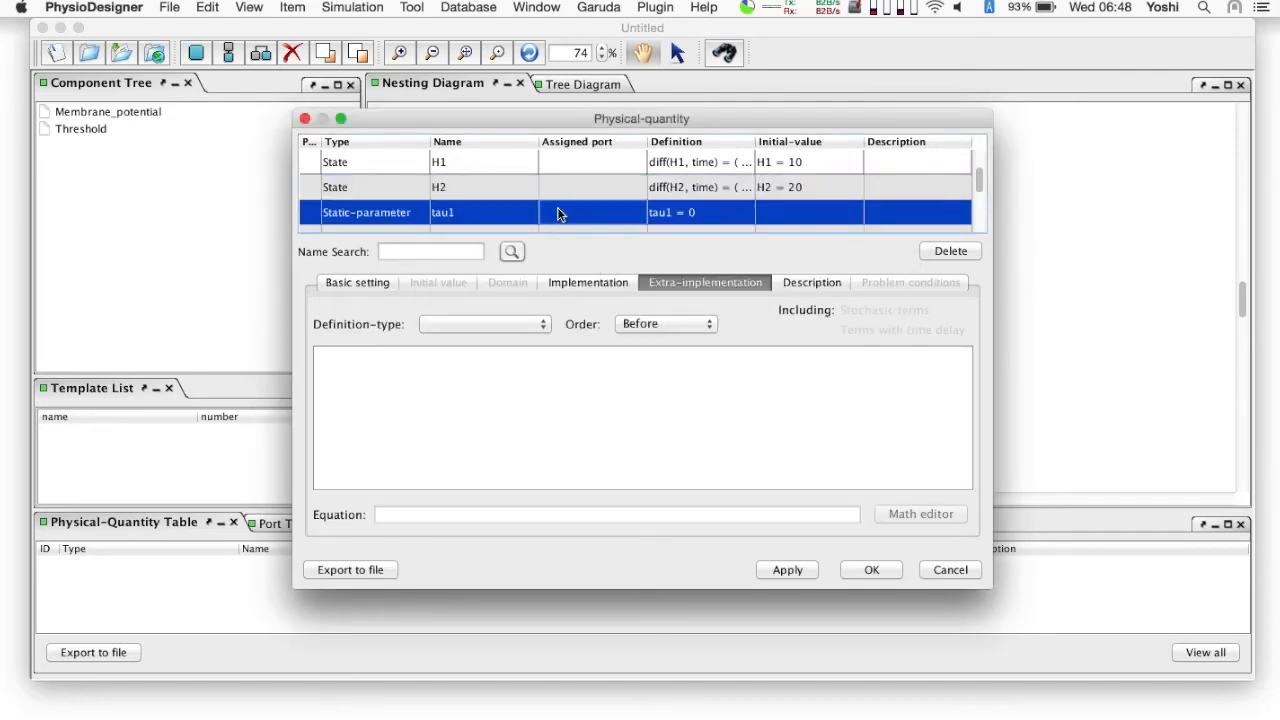
{"action": "left_click", "coordinate": [588, 283]}
{"action": "left_click", "coordinate": [462, 517]}
{"action": "key", "text": "BackSpace"}
{"action": "type", "text": "10"}
{"action": "key", "text": "Return"}
- Change the type of the physical quantity V to Variable-parameter
{"action": "scroll", "coordinate": [569, 203], "scroll_direction": "down", "scroll_amount": 2}
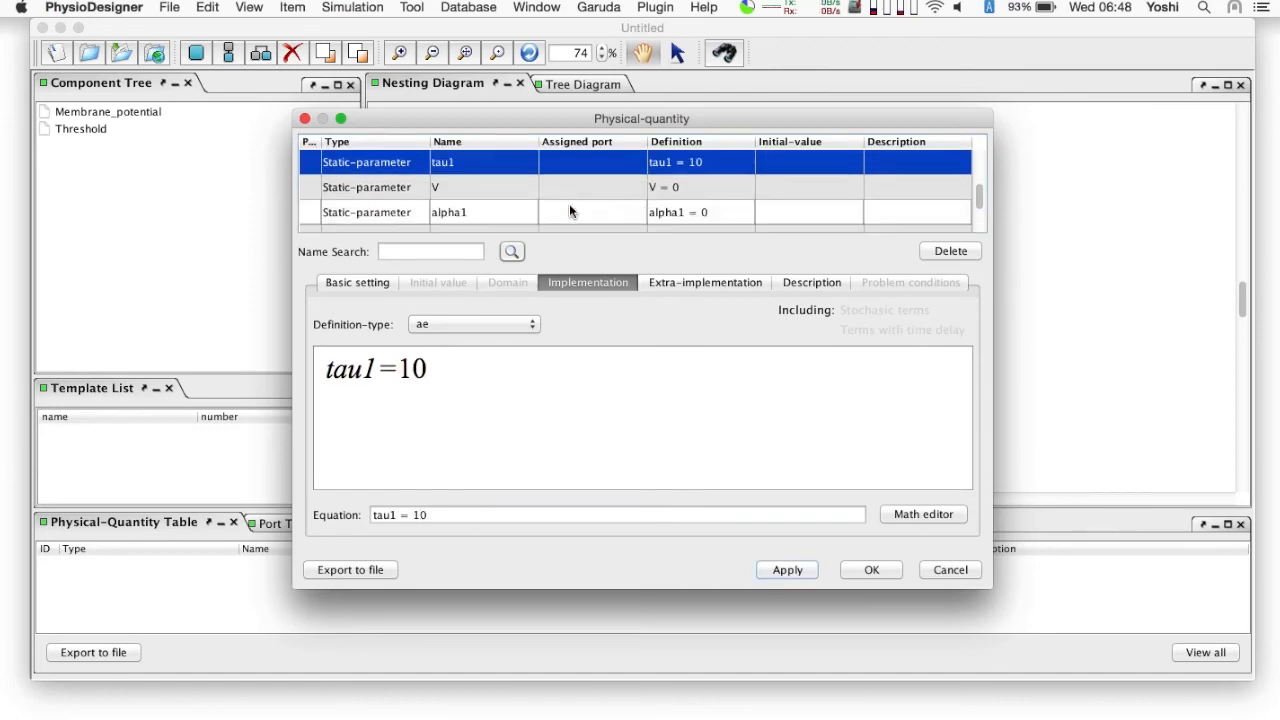
{"action": "left_click", "coordinate": [566, 186]}
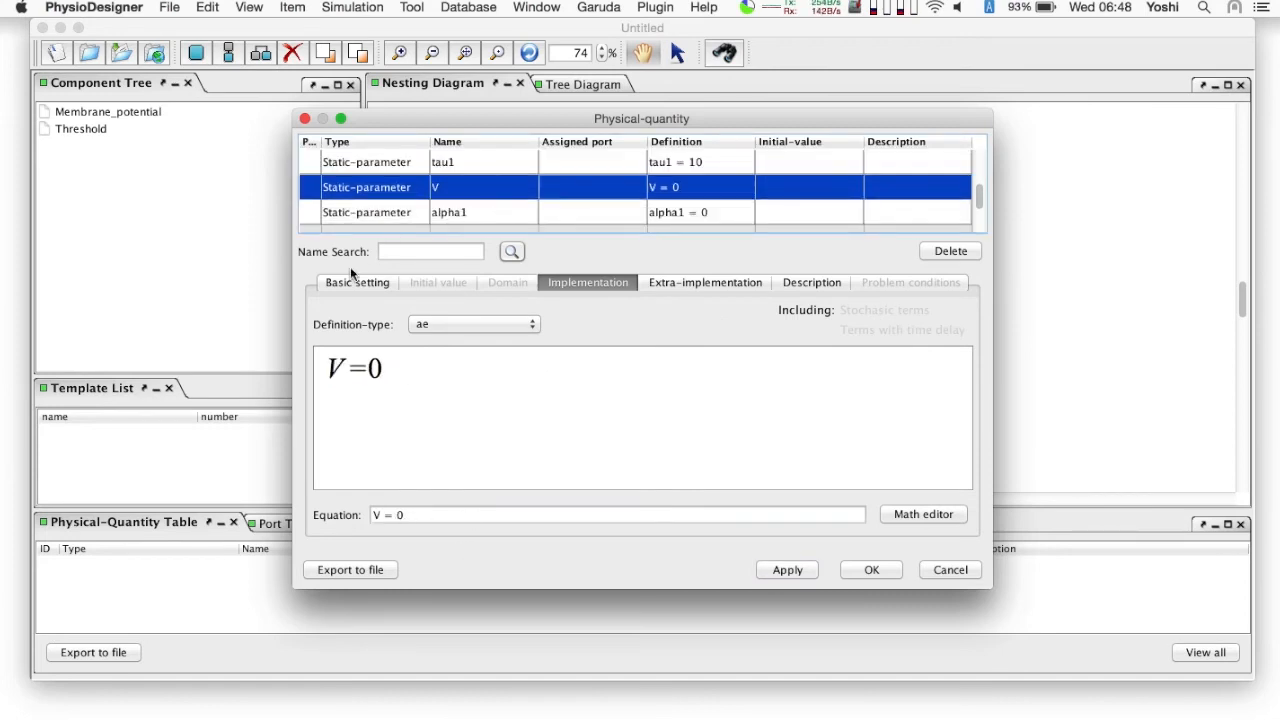
{"action": "left_click", "coordinate": [352, 282]}
{"action": "left_click", "coordinate": [404, 330]}
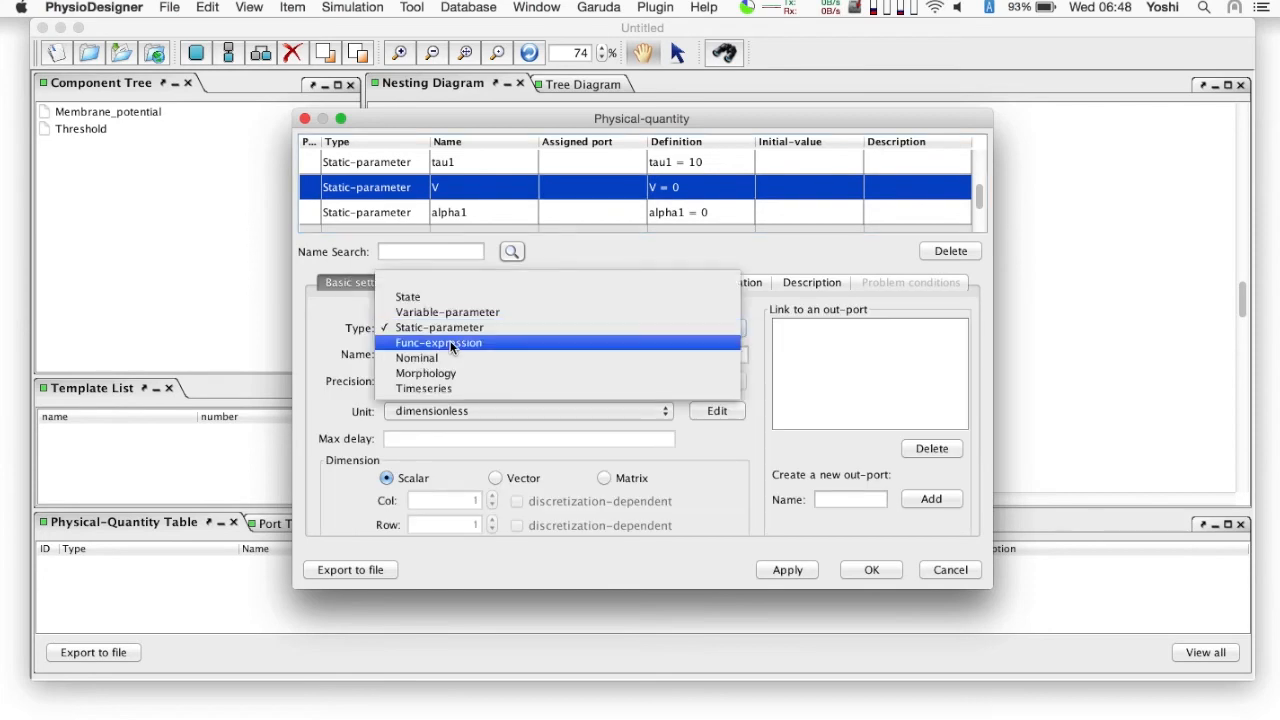
{"action": "left_click", "coordinate": [461, 317]}
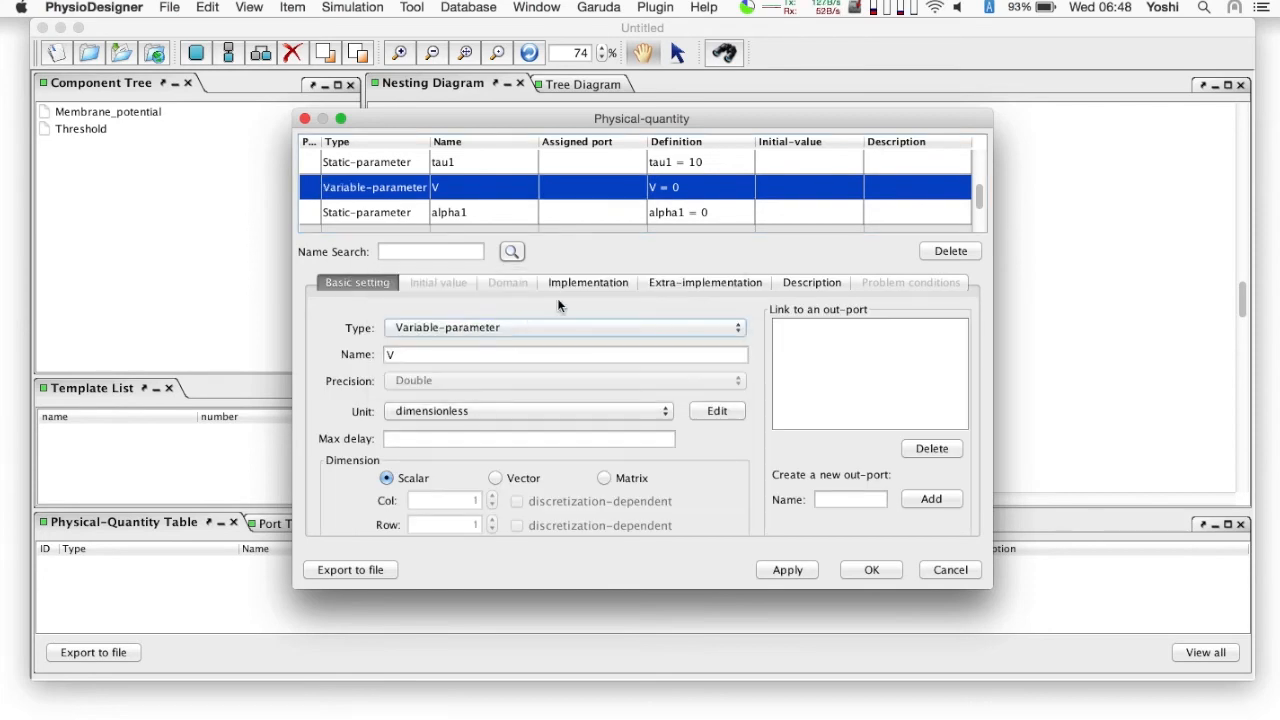
- Set V's definition type to assign from a port and create a new in-port named V for it
{"action": "left_click", "coordinate": [583, 283]}
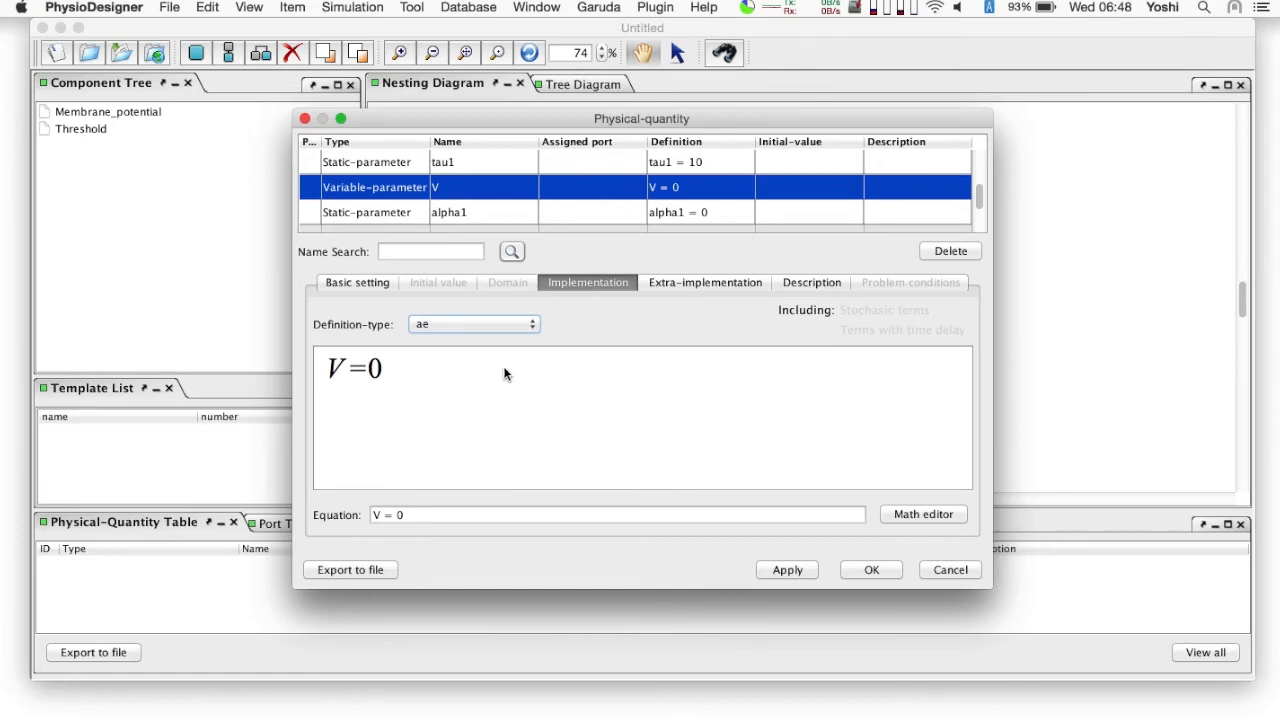
{"action": "left_click", "coordinate": [476, 325]}
{"action": "left_click", "coordinate": [468, 355]}
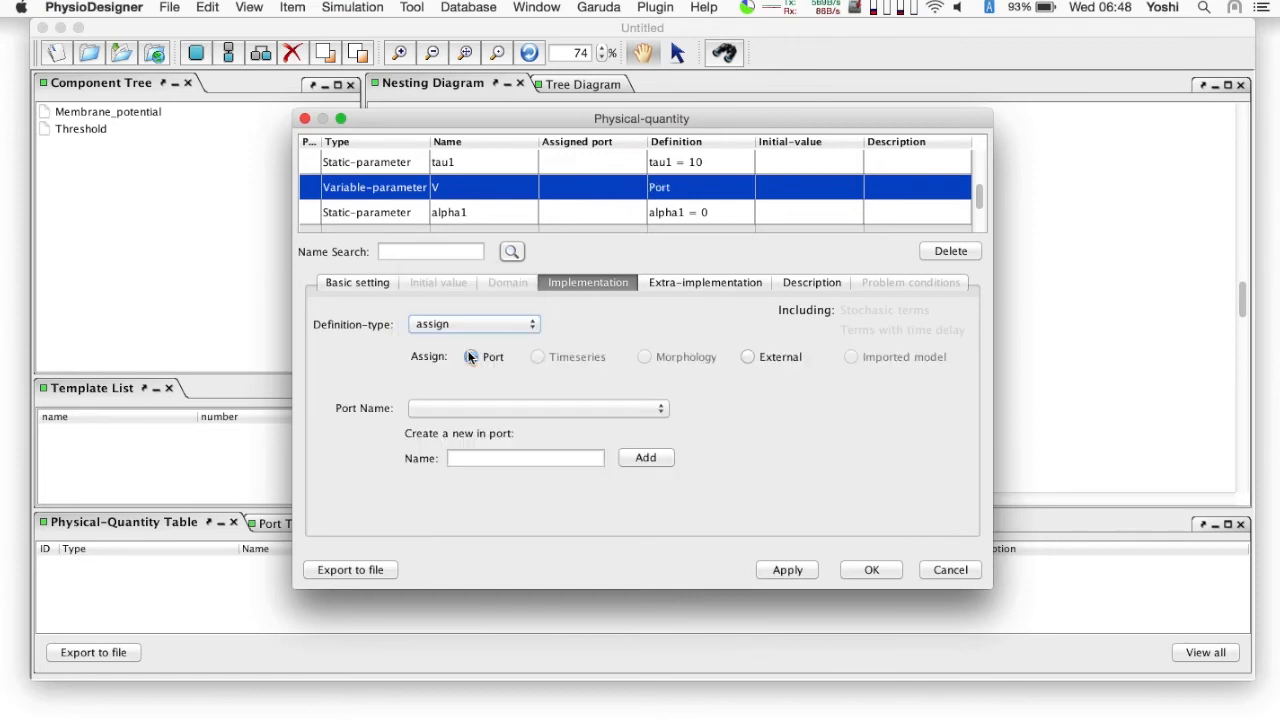
{"action": "left_click", "coordinate": [462, 459]}
{"action": "type", "text": "V"}
{"action": "left_click", "coordinate": [647, 457]}
- Set the static parameter alpha1 to 37
{"action": "left_click", "coordinate": [583, 215]}
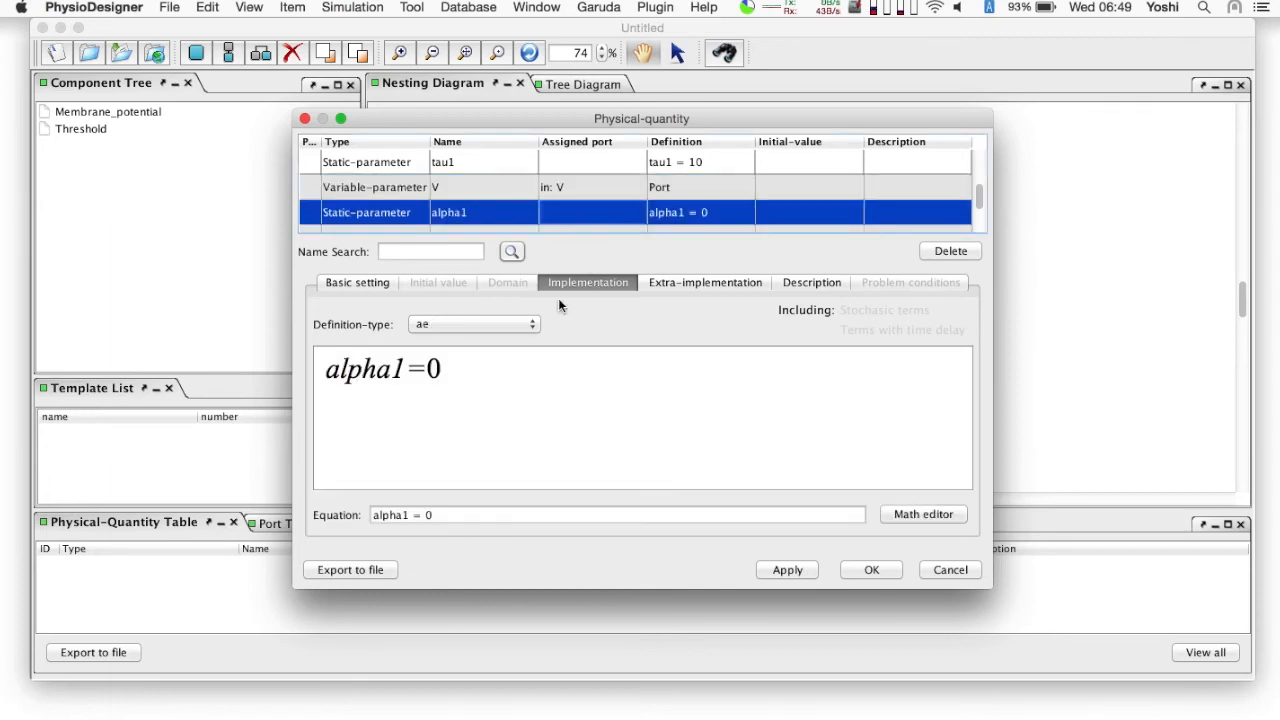
{"action": "left_click", "coordinate": [483, 514]}
{"action": "key", "text": "BackSpace"}
{"action": "type", "text": "37"}
{"action": "key", "text": "Return"}
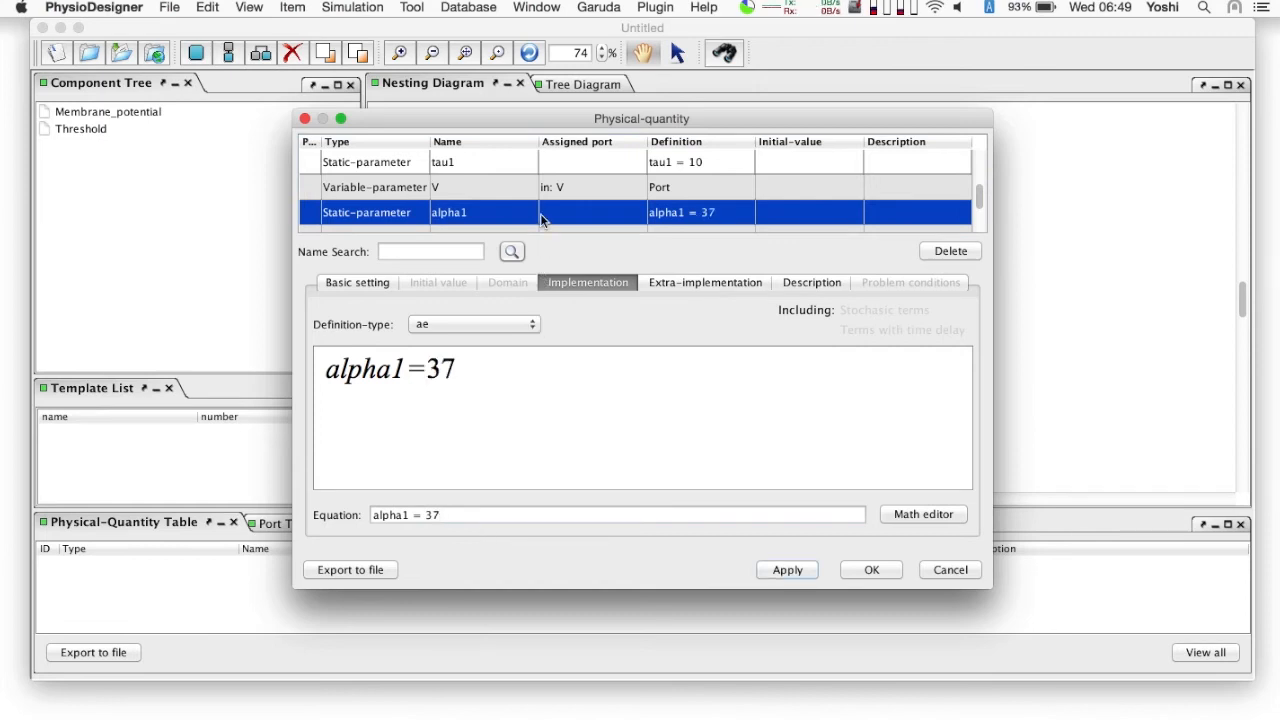
- Set the static parameter tau2 to 200
{"action": "scroll", "coordinate": [540, 213], "scroll_direction": "down", "scroll_amount": 2}
{"action": "left_click", "coordinate": [506, 193]}
{"action": "left_click", "coordinate": [445, 514]}
{"action": "key", "text": "BackSpace"}
{"action": "type", "text": "200"}
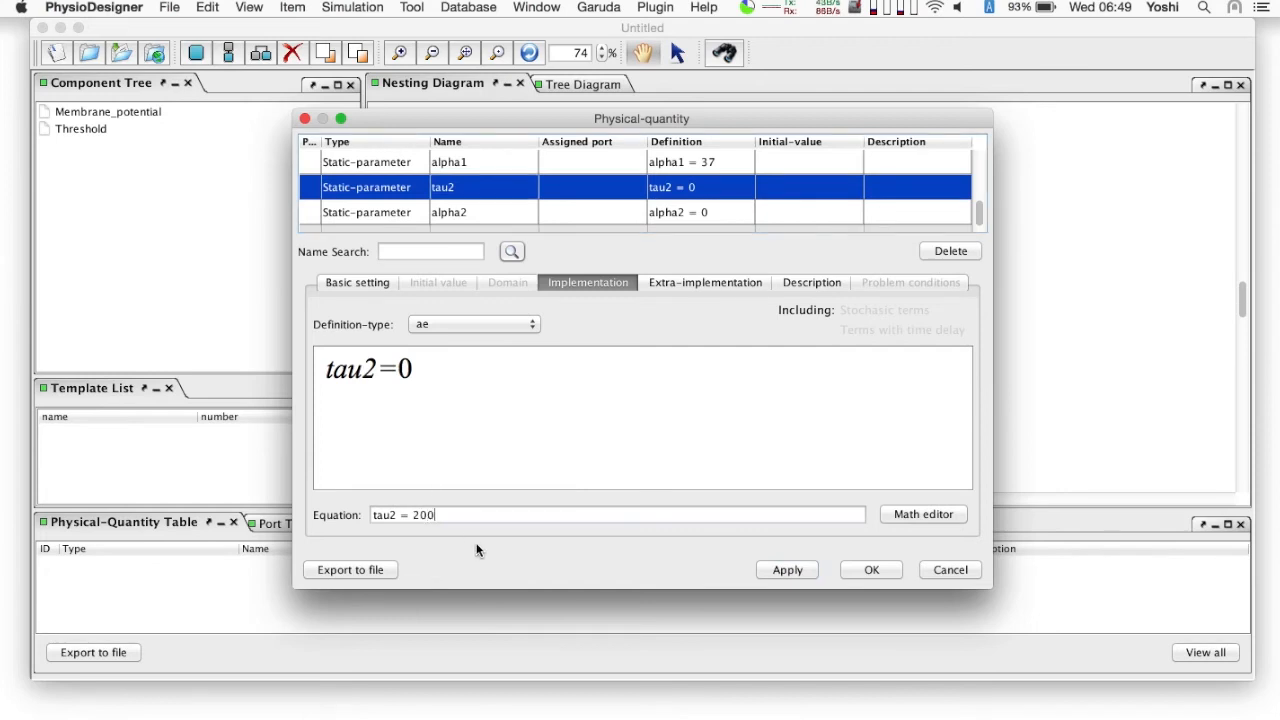
{"action": "key", "text": "Return"}
- Set the static parameter alpha2 to 2
{"action": "left_click", "coordinate": [504, 214]}
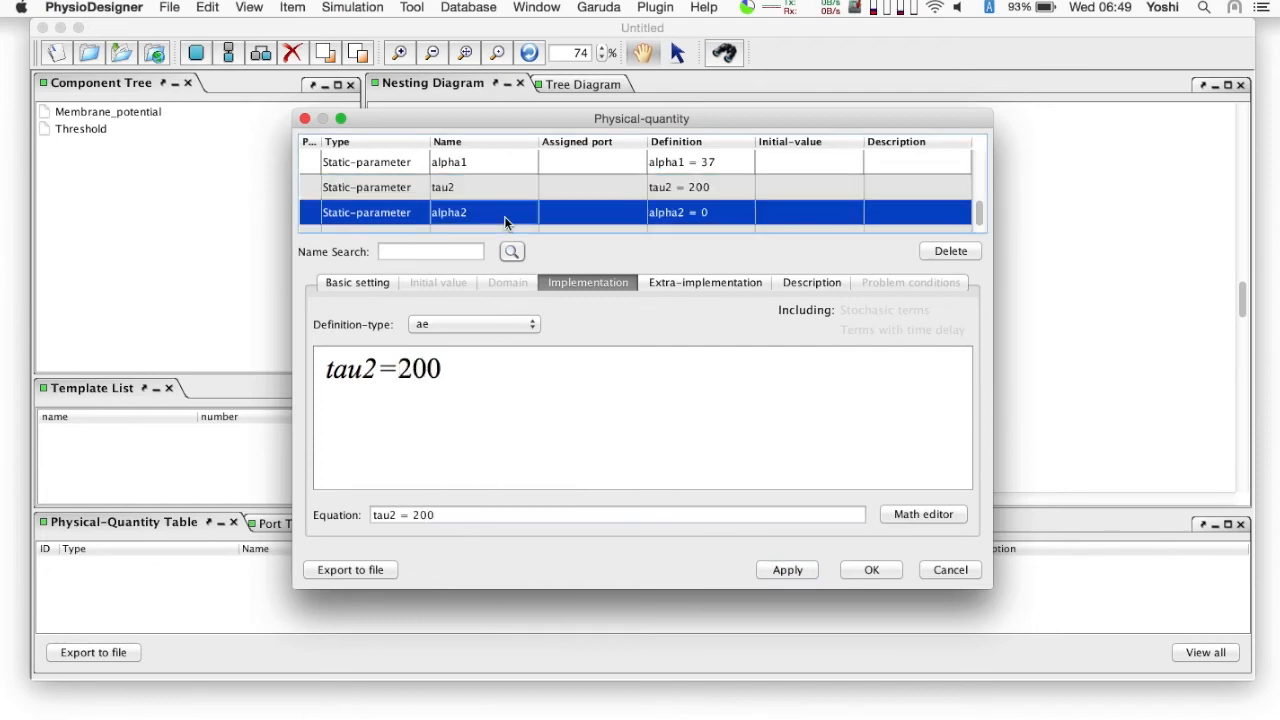
{"action": "left_click", "coordinate": [448, 516]}
{"action": "key", "text": "BackSpace"}
{"action": "type", "text": "2"}
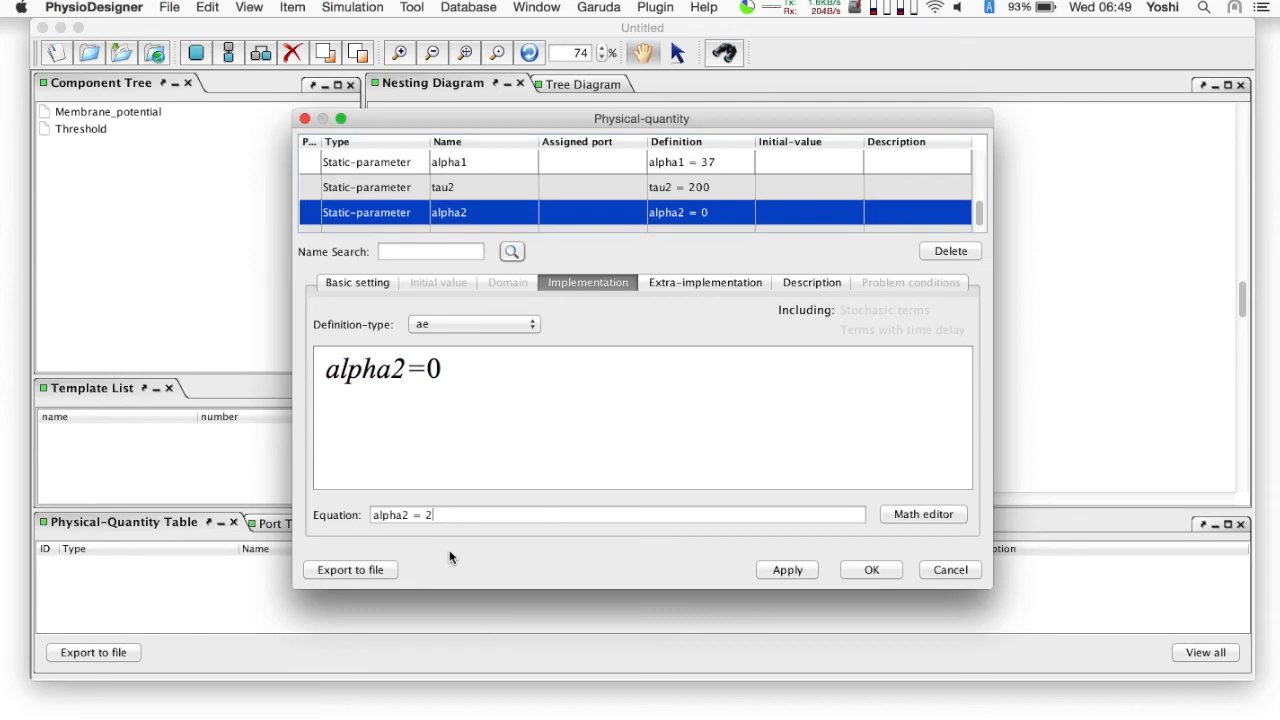
{"action": "key", "text": "Return"}
- Create a new out-port named theta and link the physical quantity theta to it
{"action": "scroll", "coordinate": [507, 212], "scroll_direction": "down", "scroll_amount": 1}
{"action": "scroll", "coordinate": [507, 212], "scroll_direction": "up", "scroll_amount": 5}
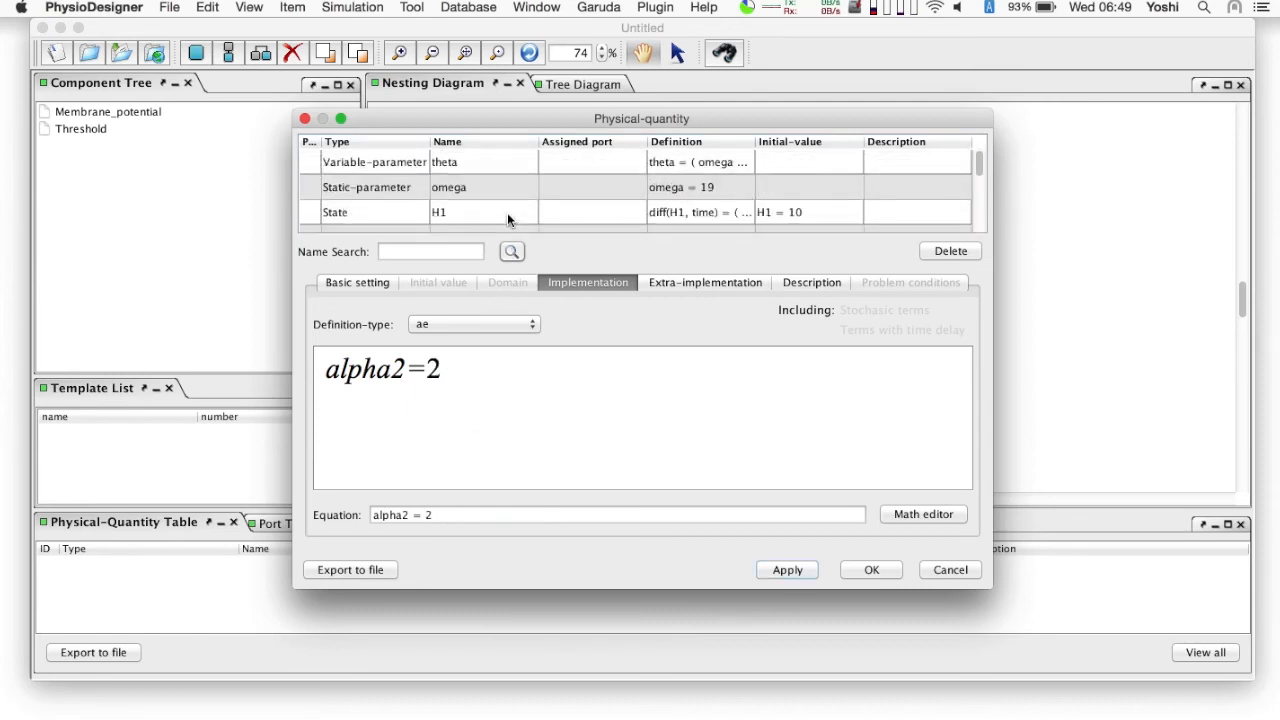
{"action": "left_click", "coordinate": [478, 166]}
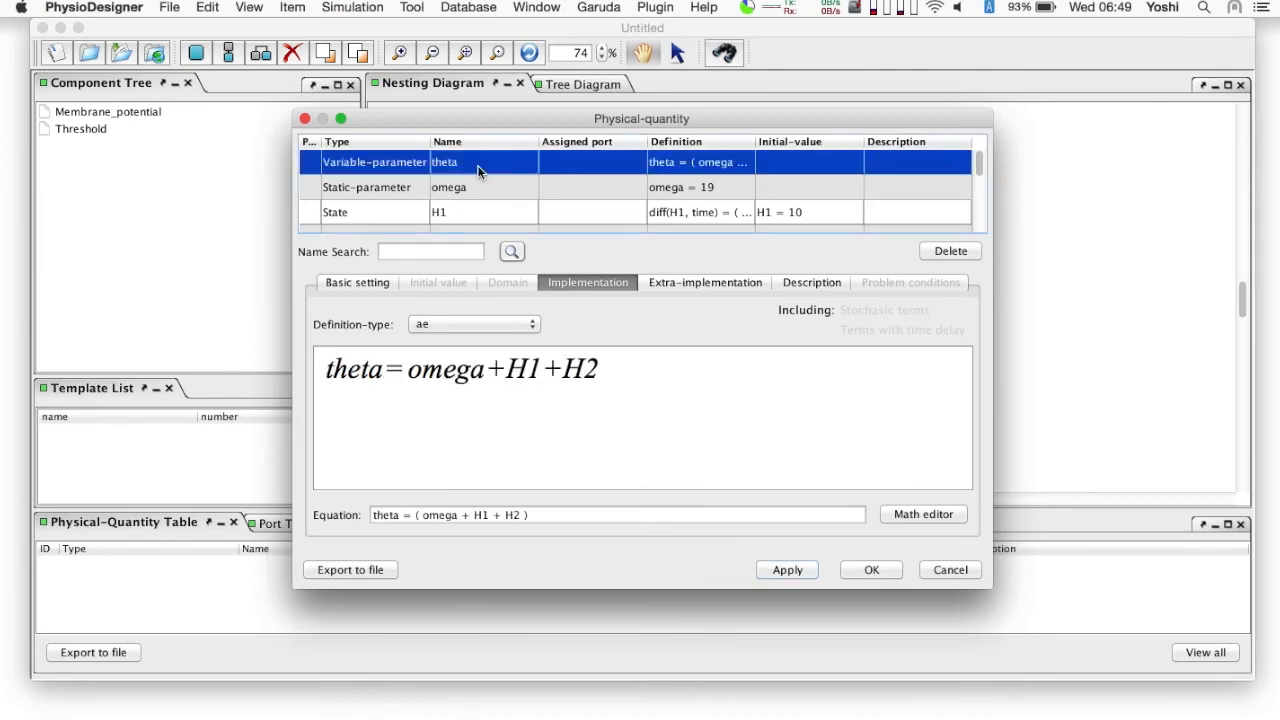
{"action": "left_click", "coordinate": [351, 284]}
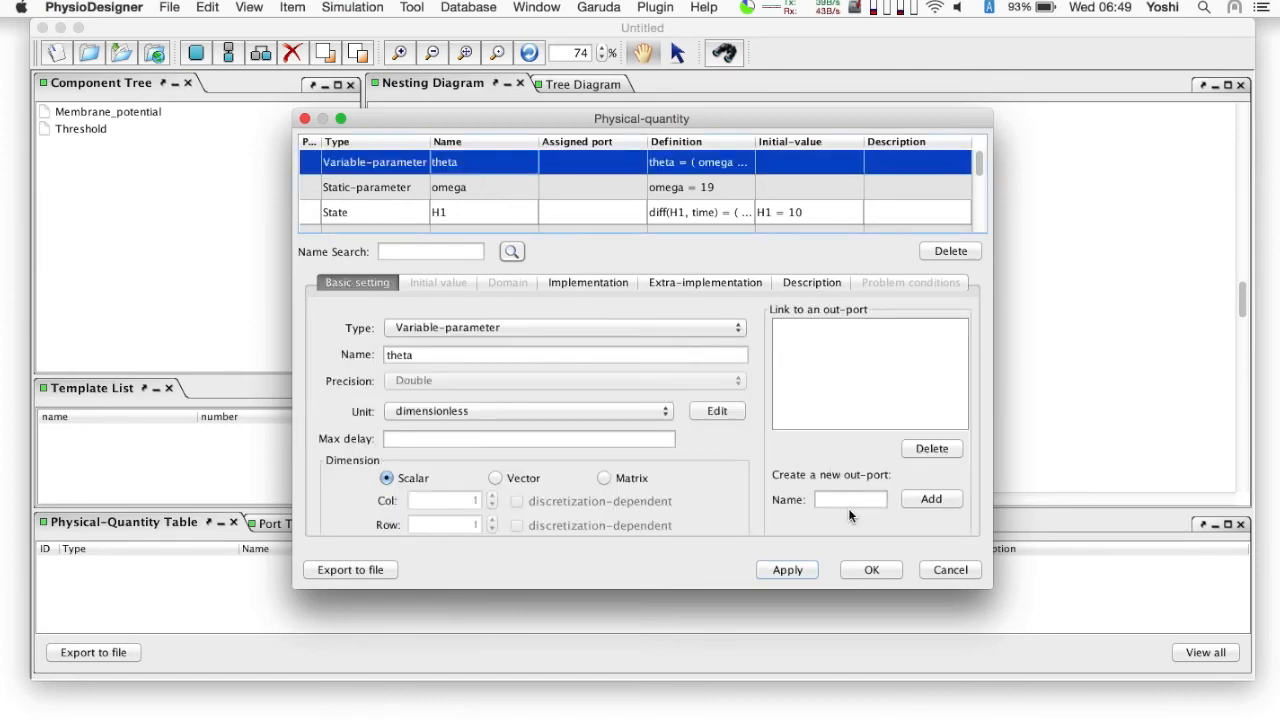
{"action": "type", "text": "theta"}
{"action": "left_click", "coordinate": [932, 499]}
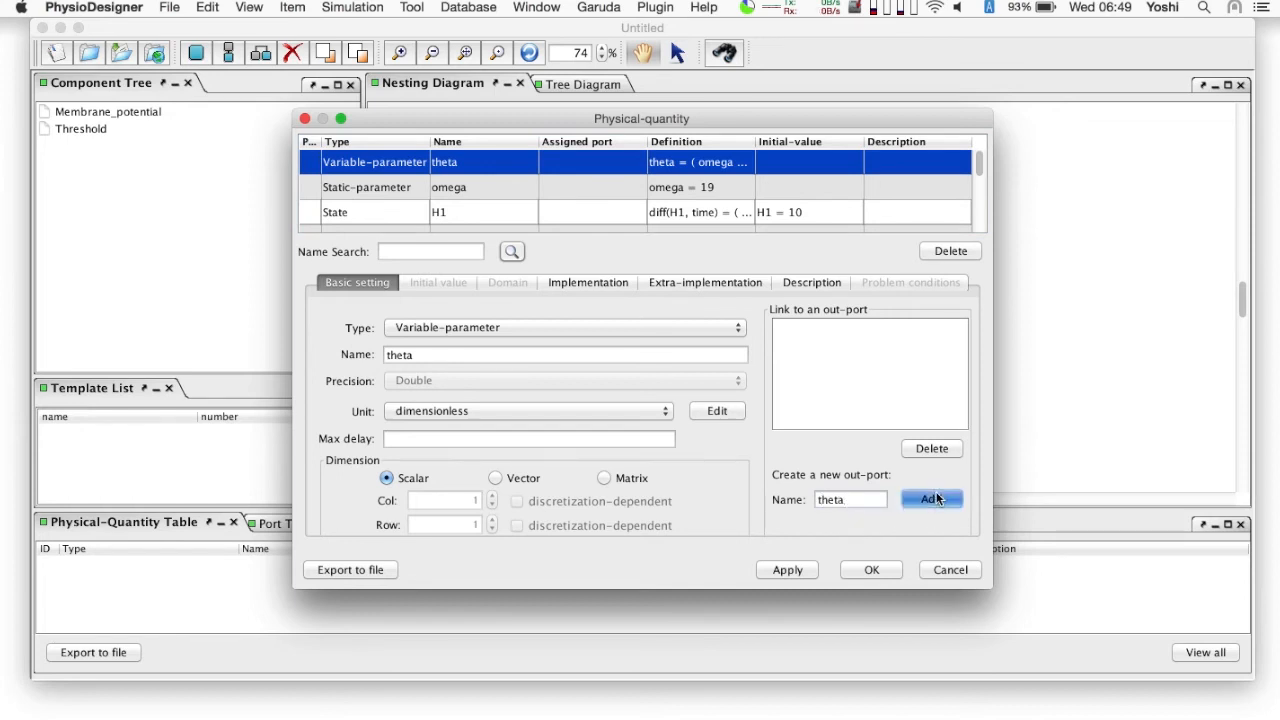
{"action": "left_click", "coordinate": [815, 330]}
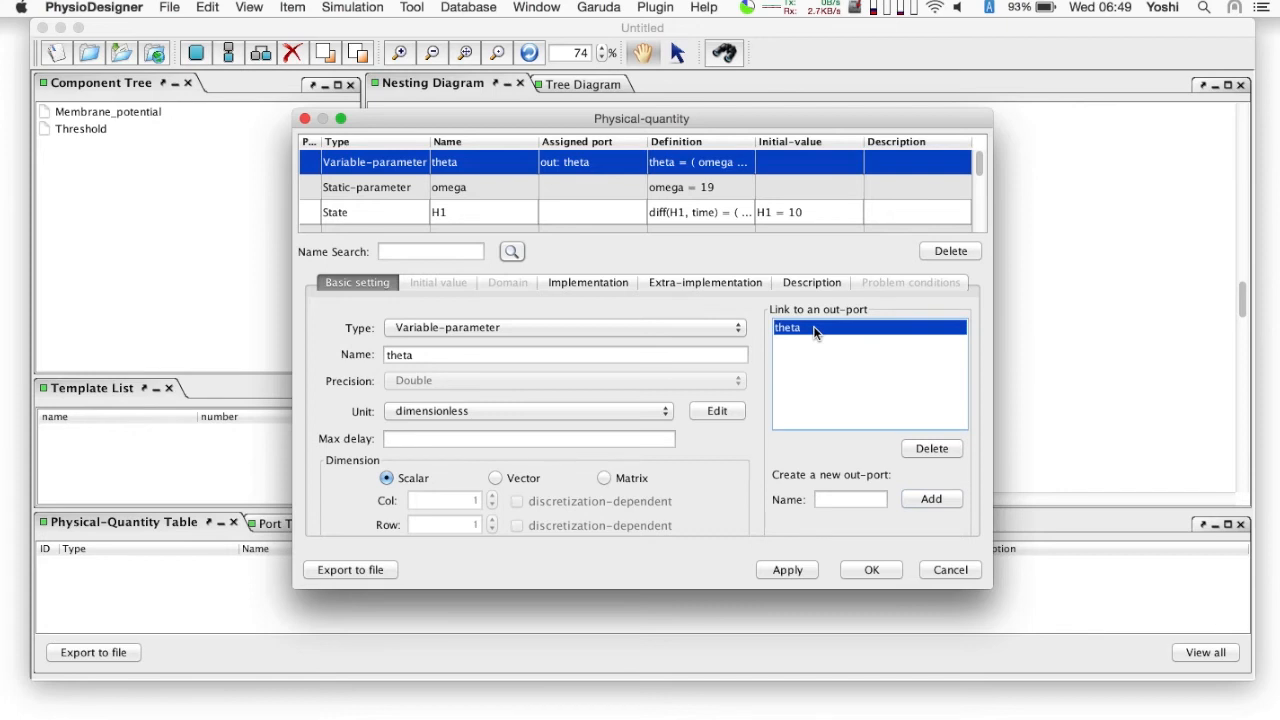
- Accept the Threshold module's physical quantities and connect Membrane_potential's out-port V to Threshold's in-port V
{"action": "left_click", "coordinate": [871, 570]}
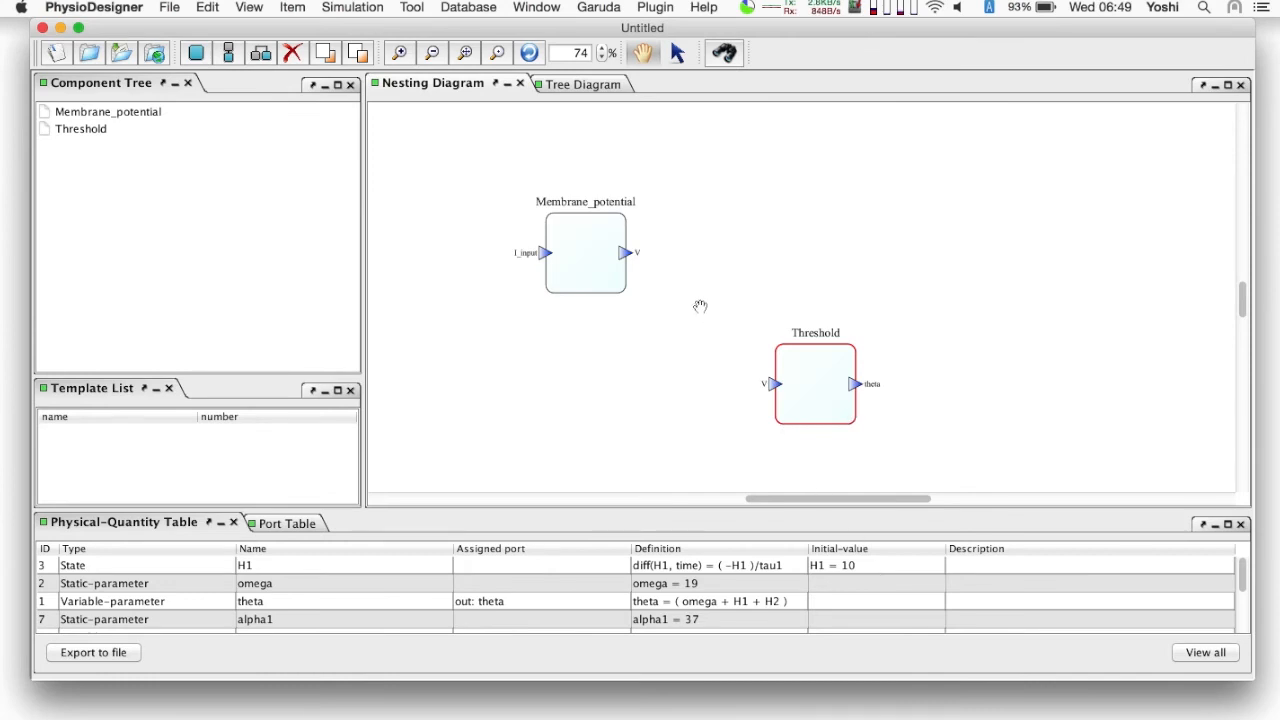
{"action": "left_click", "coordinate": [627, 254]}
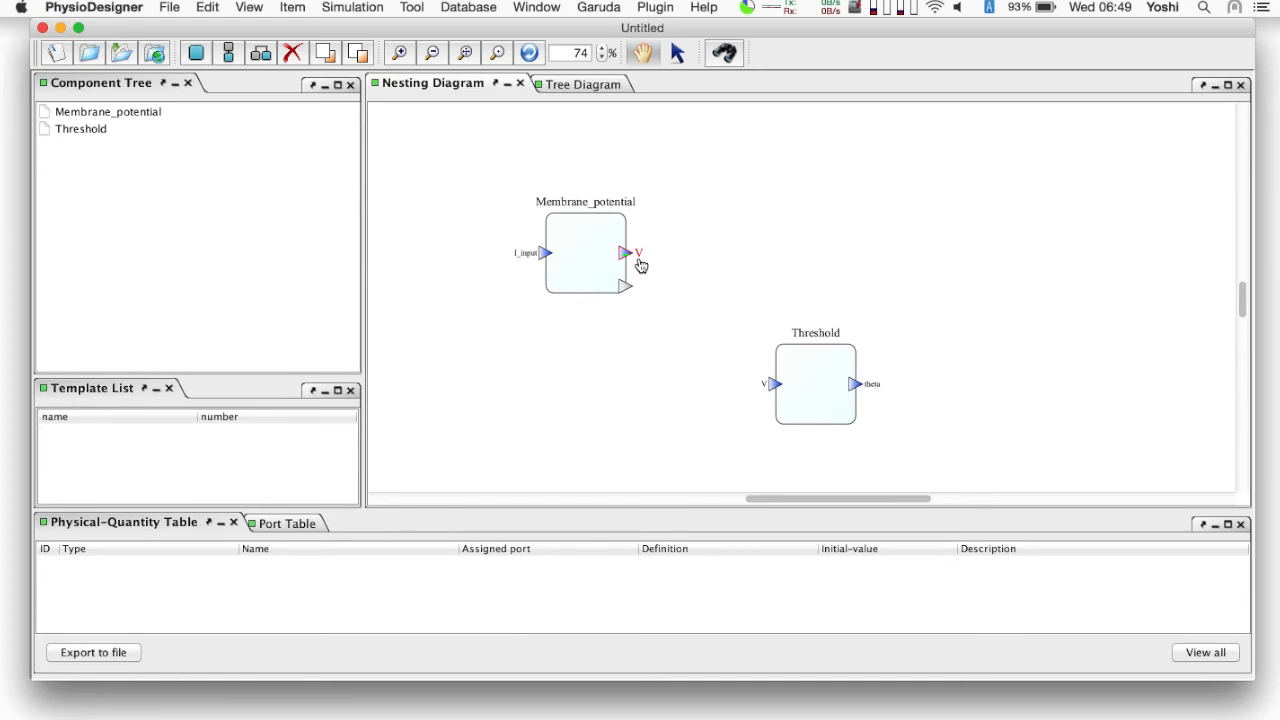
{"action": "left_click_drag", "start_coordinate": [641, 265], "coordinate": [778, 390]}
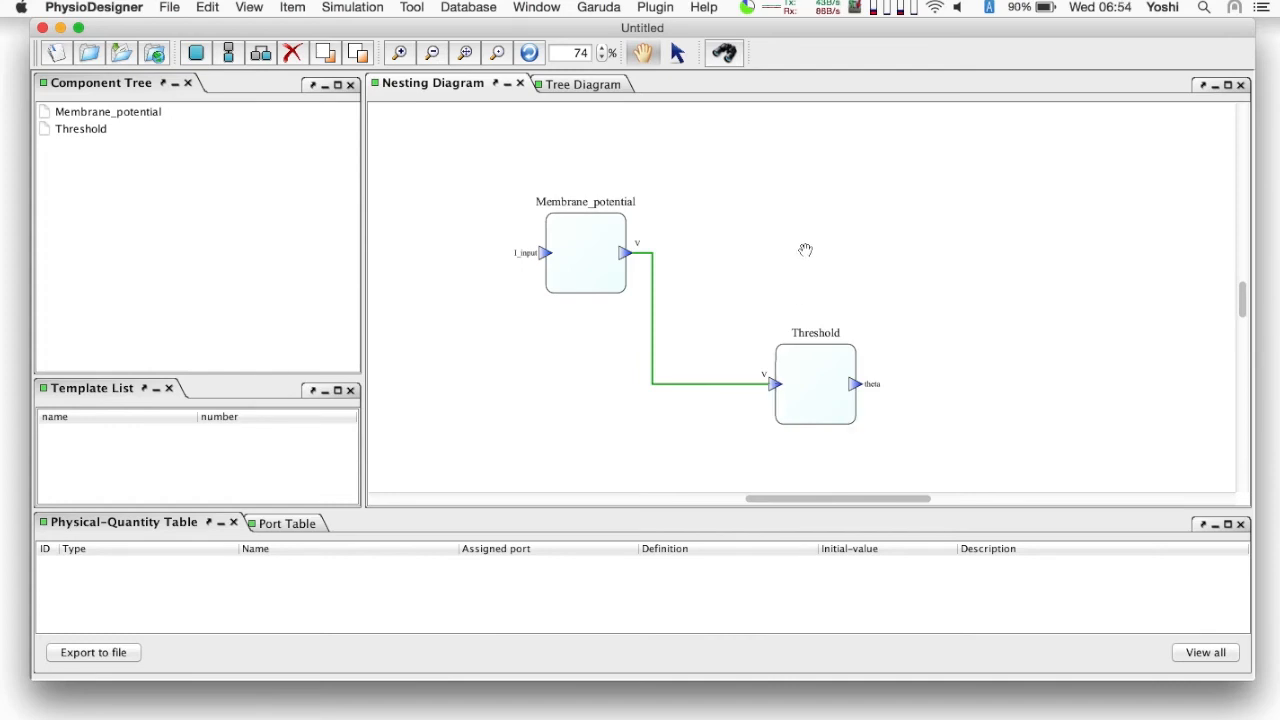
- Create a new functional-unit module named Spike in the empty area above the Threshold module
{"action": "right_click", "coordinate": [820, 207]}
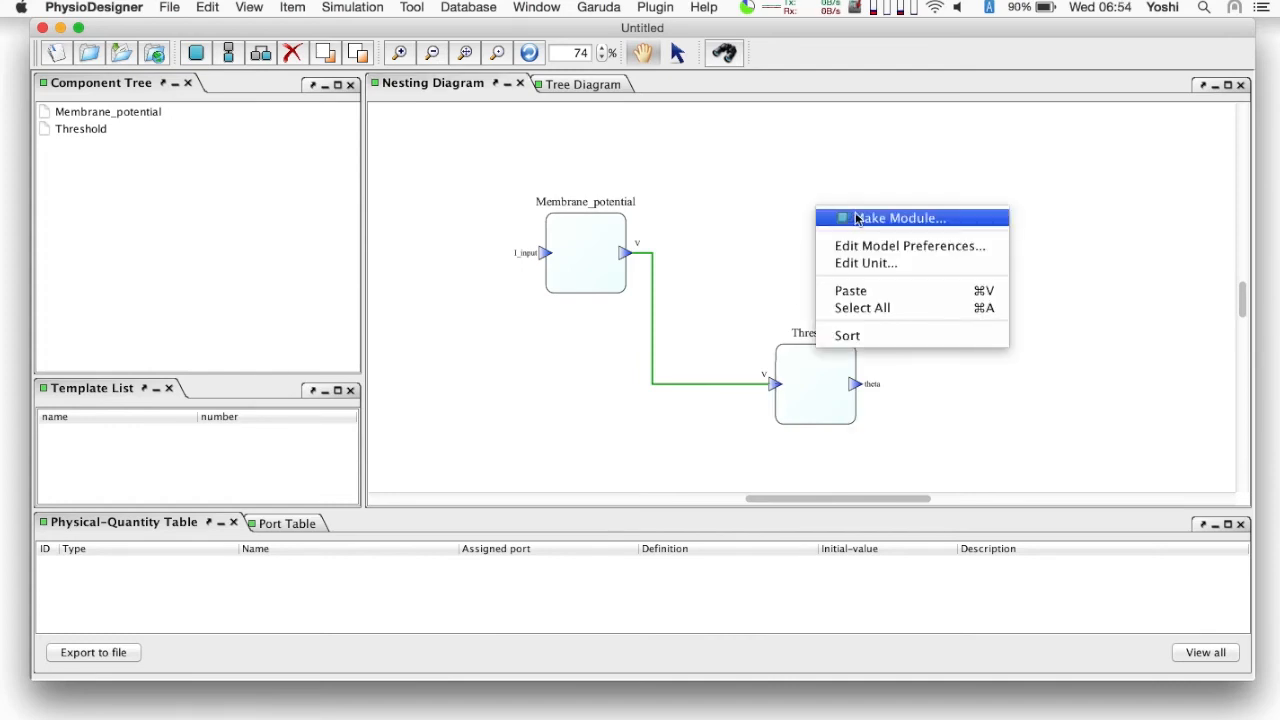
{"action": "left_click", "coordinate": [847, 217]}
{"action": "type", "text": "Spike"}
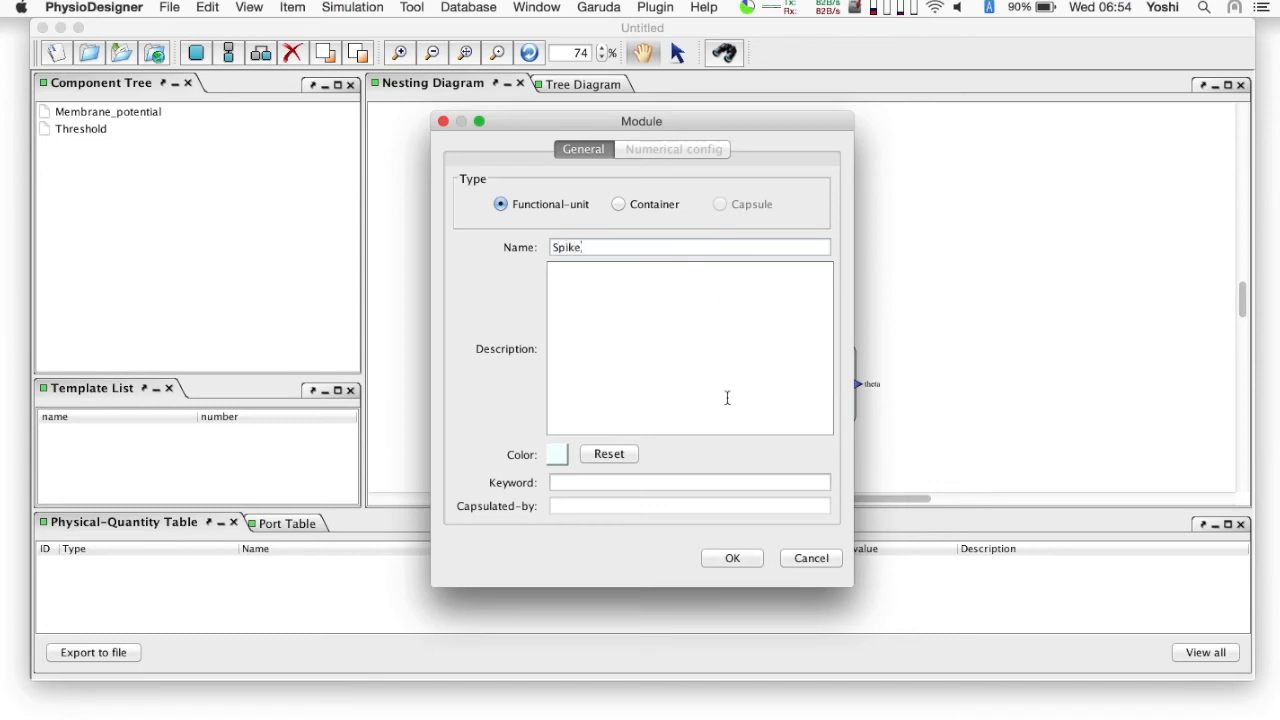
{"action": "left_click", "coordinate": [737, 557]}
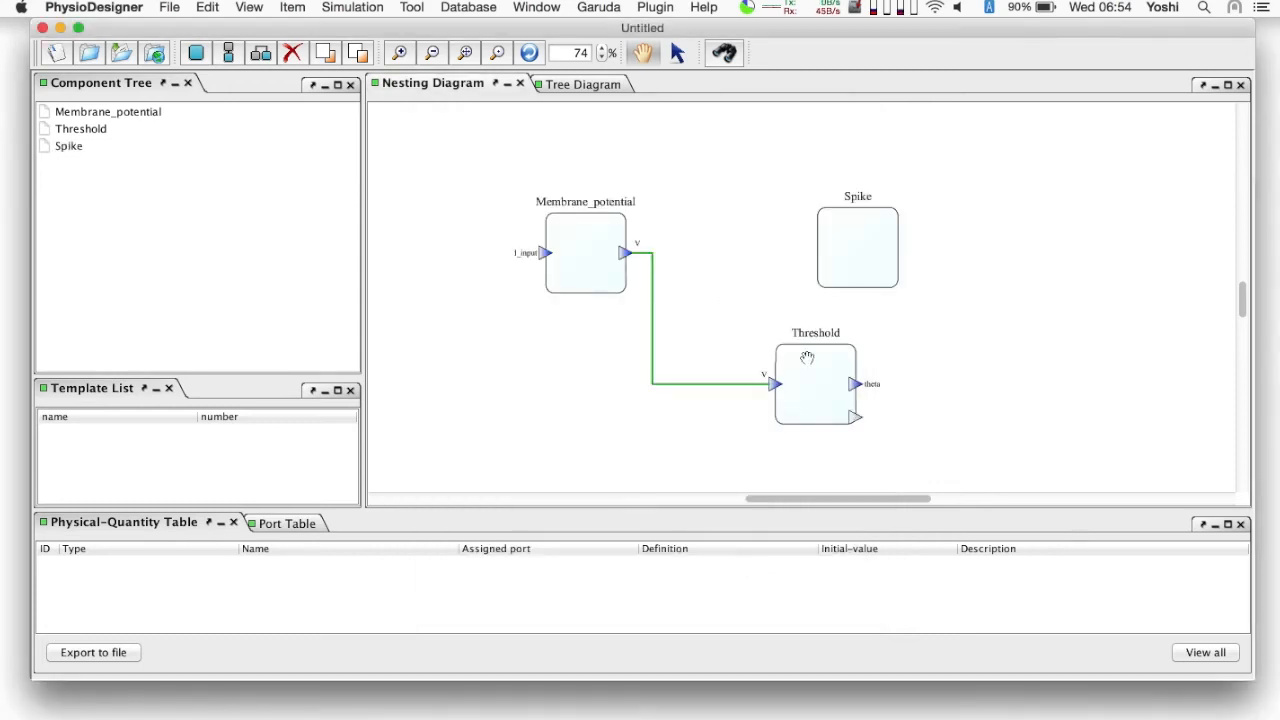
- Add a physical quantity of type Variable-parameter named mat_spike to the Spike module
{"action": "right_click", "coordinate": [848, 240]}
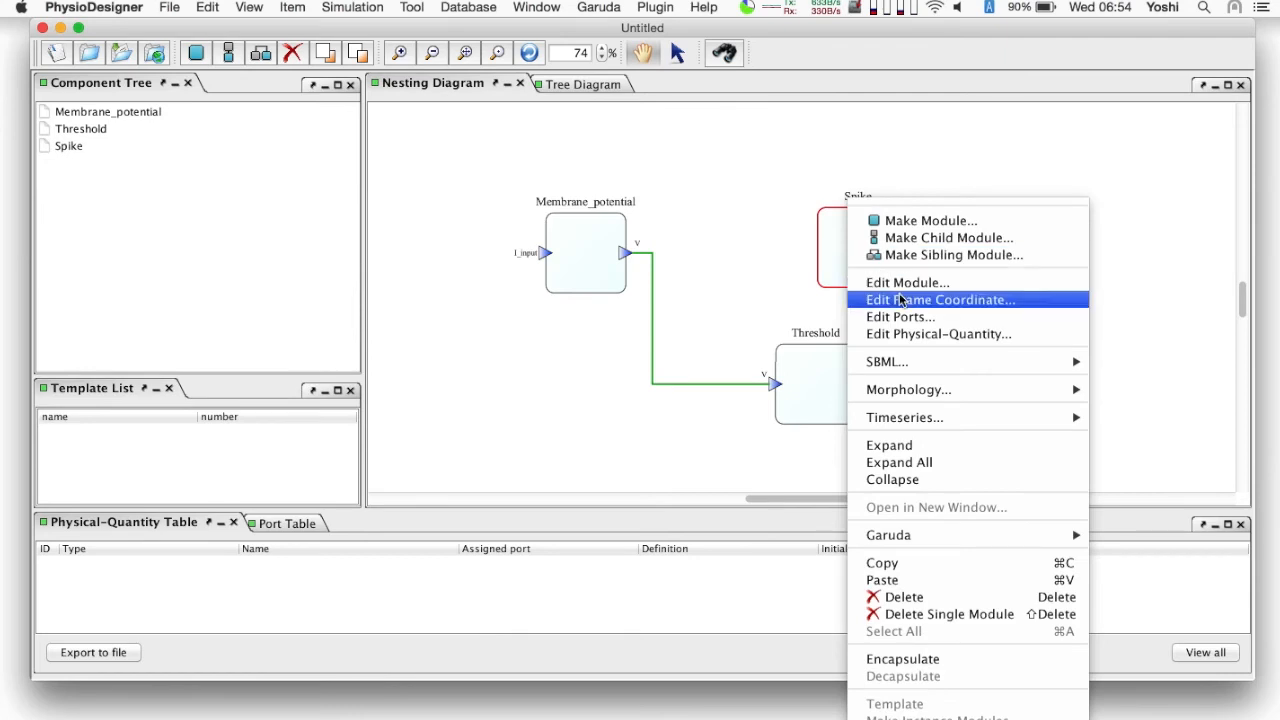
{"action": "left_click", "coordinate": [925, 334]}
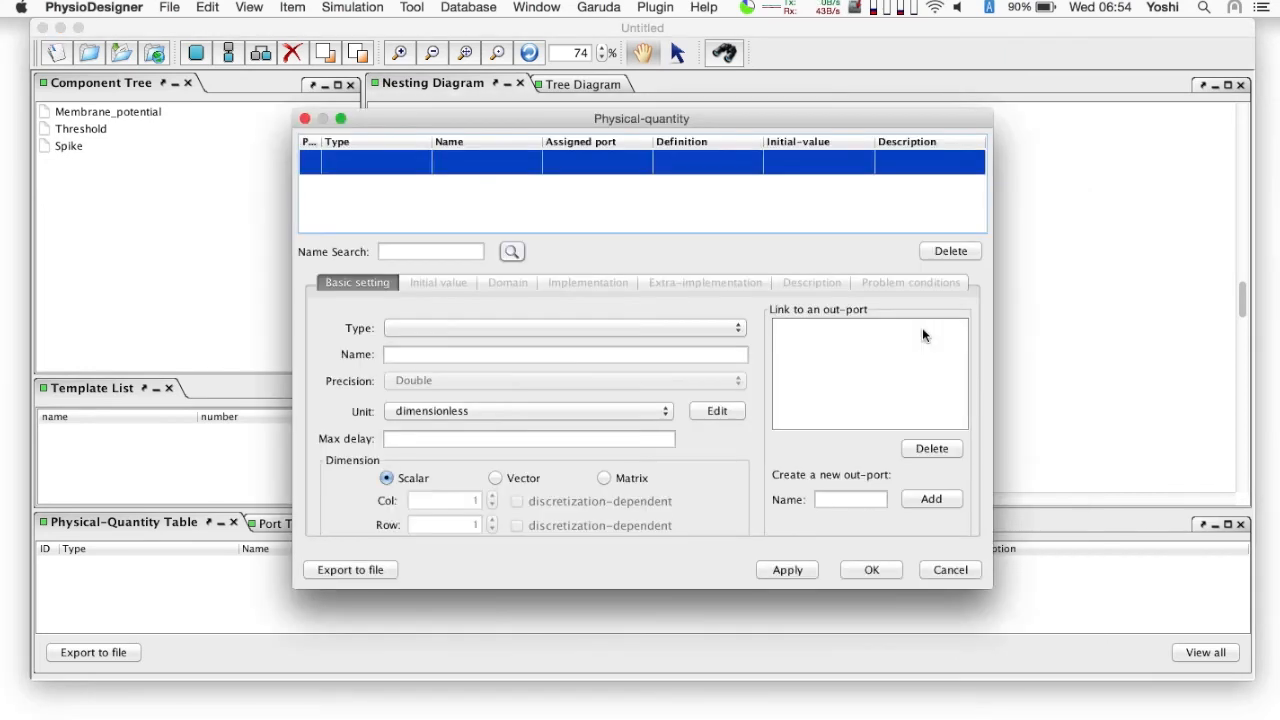
{"action": "left_click", "coordinate": [697, 328]}
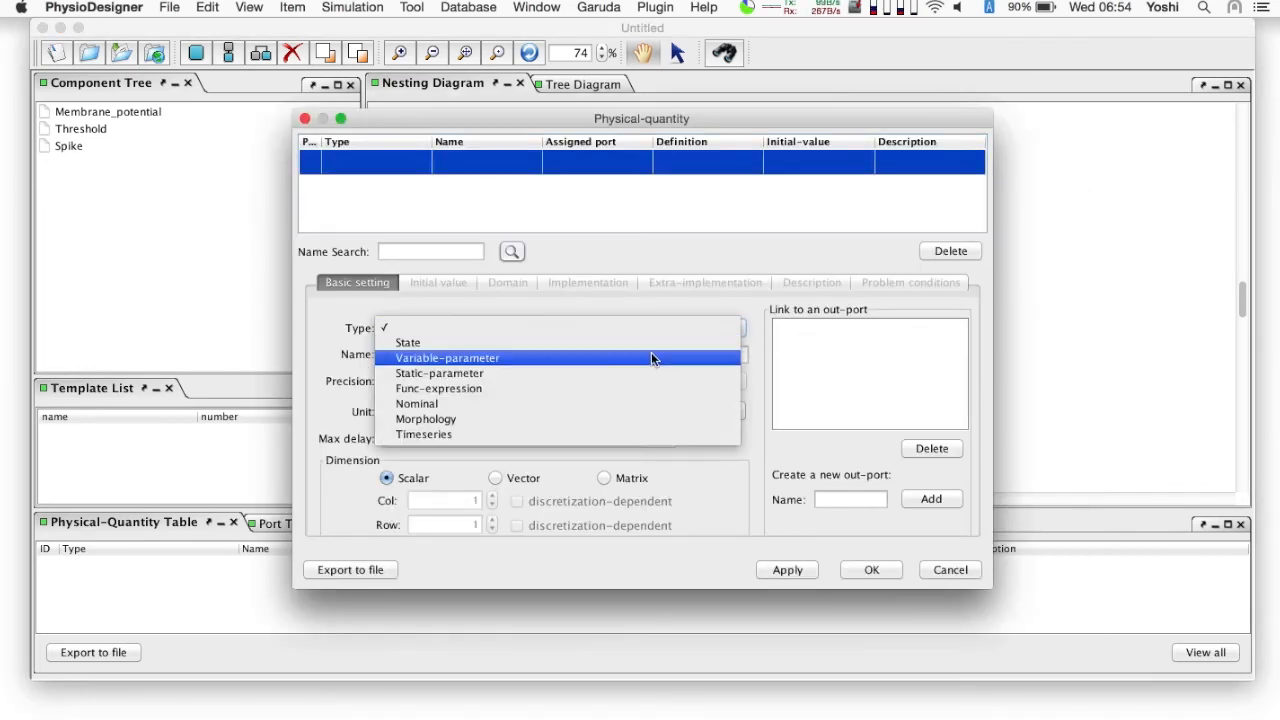
{"action": "left_click", "coordinate": [651, 355]}
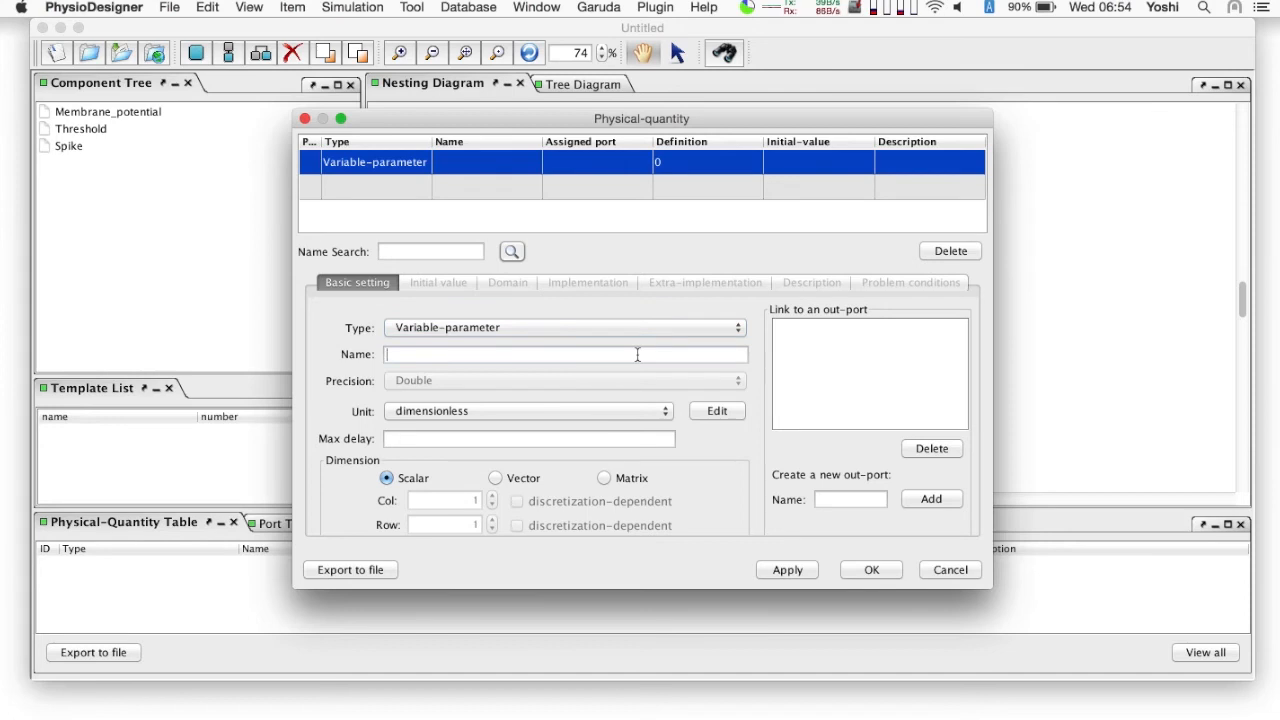
{"action": "type", "text": "mat_spike"}
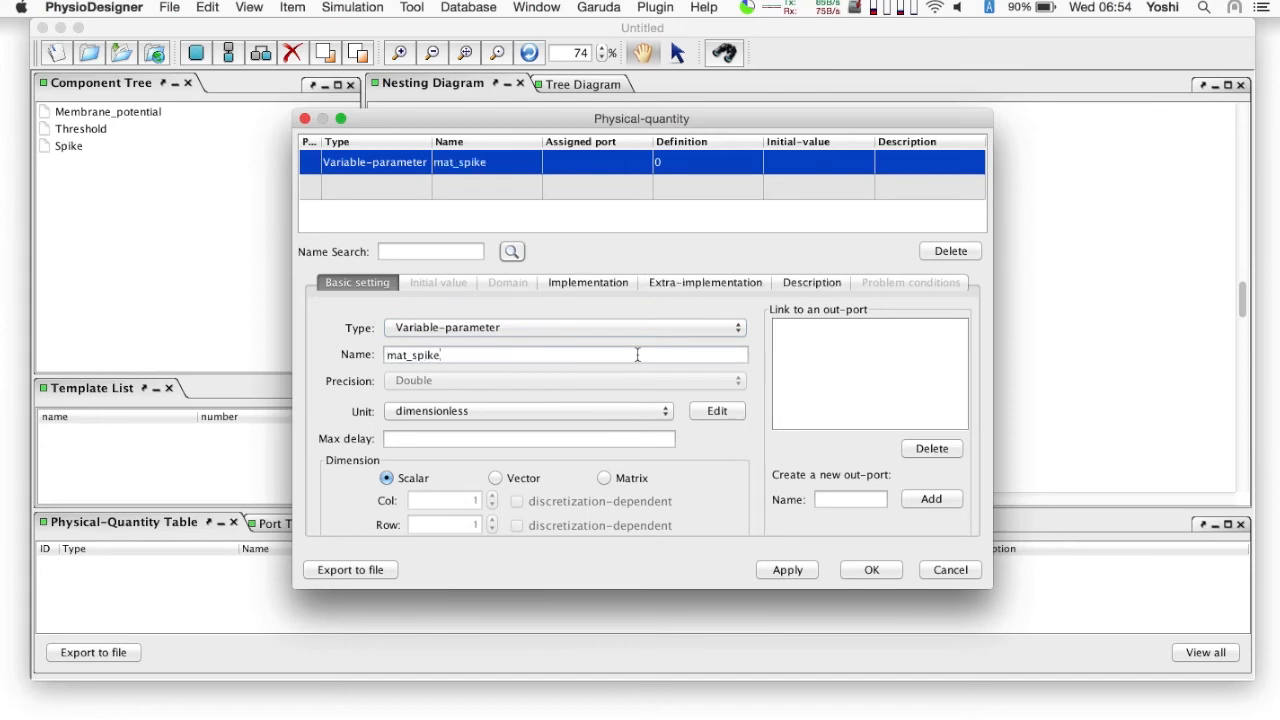
- Define mat_spike as conditional with if V>=theta giving mat_spike=1, and let the undefined quantities V and theta be created automatically
{"action": "left_click", "coordinate": [588, 284]}
{"action": "left_click", "coordinate": [513, 323]}
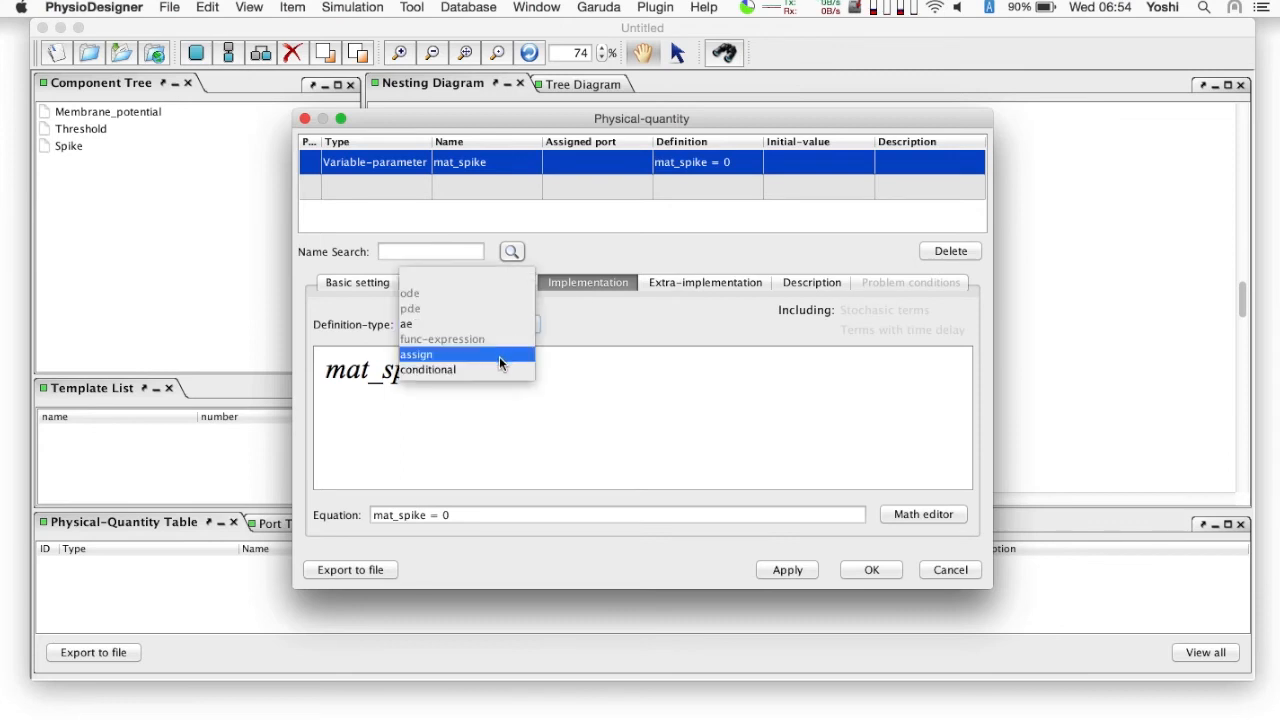
{"action": "left_click", "coordinate": [499, 367]}
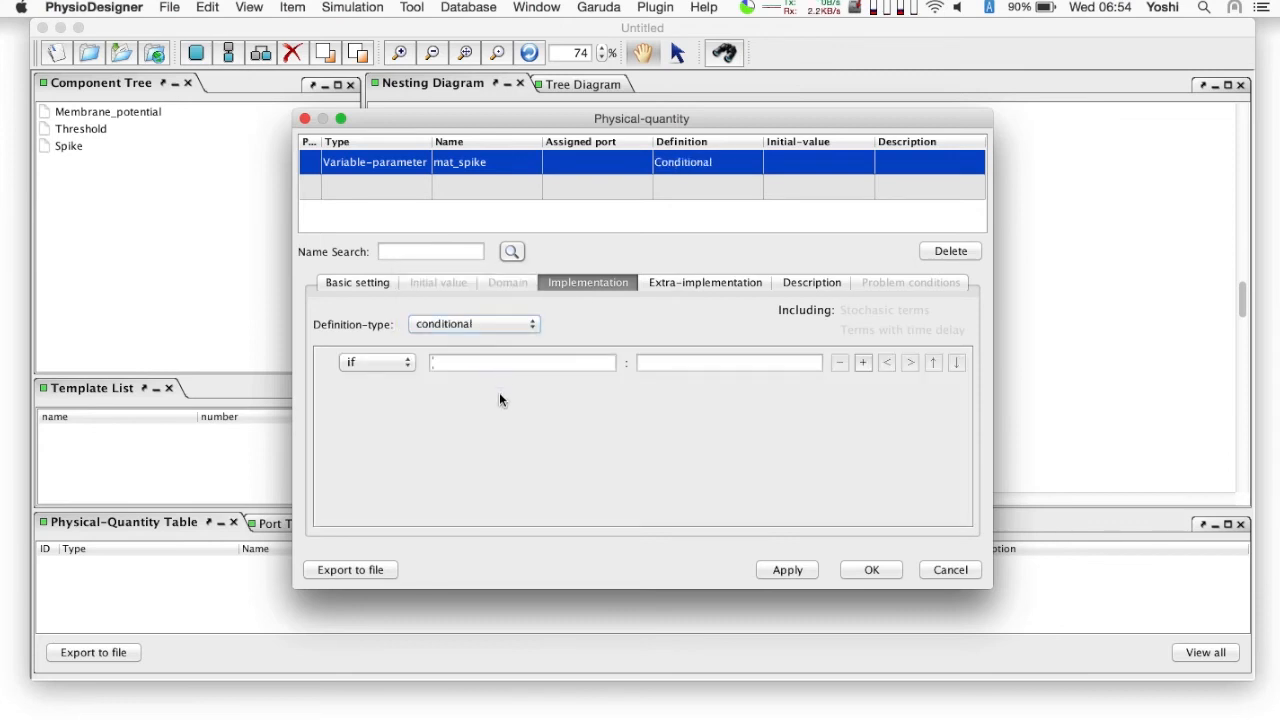
{"action": "type", "text": "V>=theta"}
{"action": "left_click", "coordinate": [640, 366]}
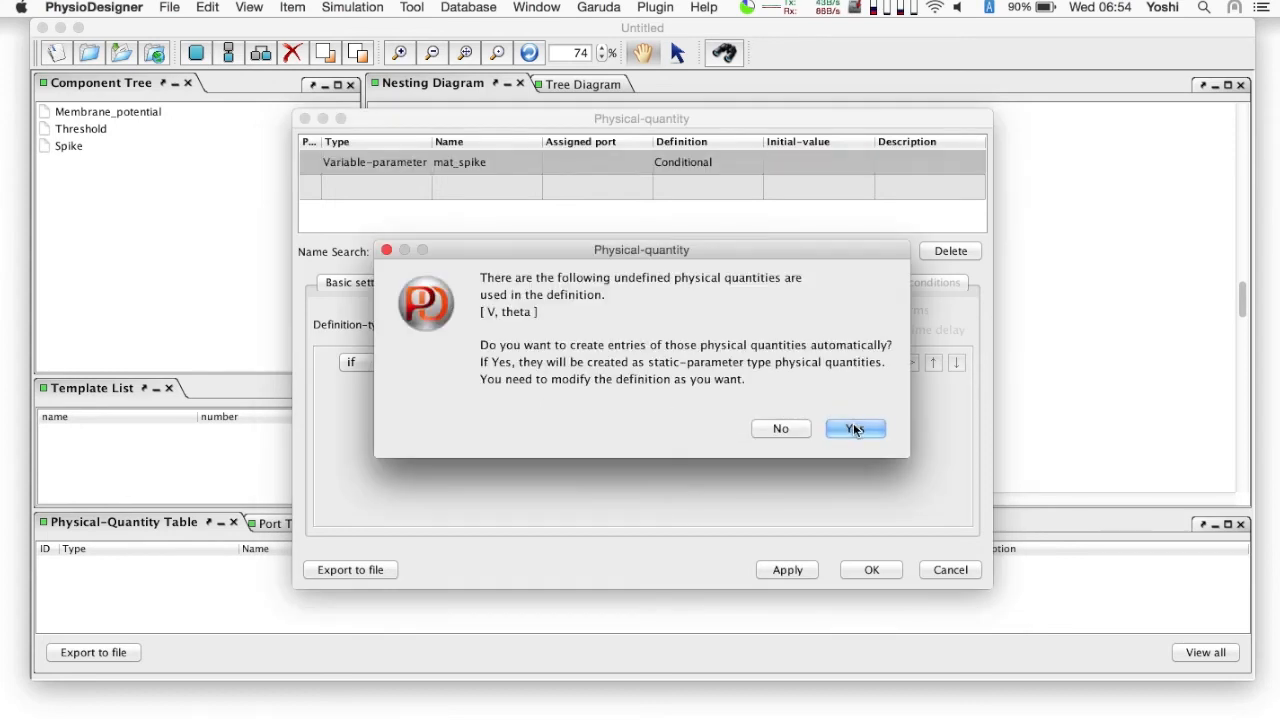
{"action": "left_click", "coordinate": [855, 428]}
{"action": "type", "text": "mat_"}
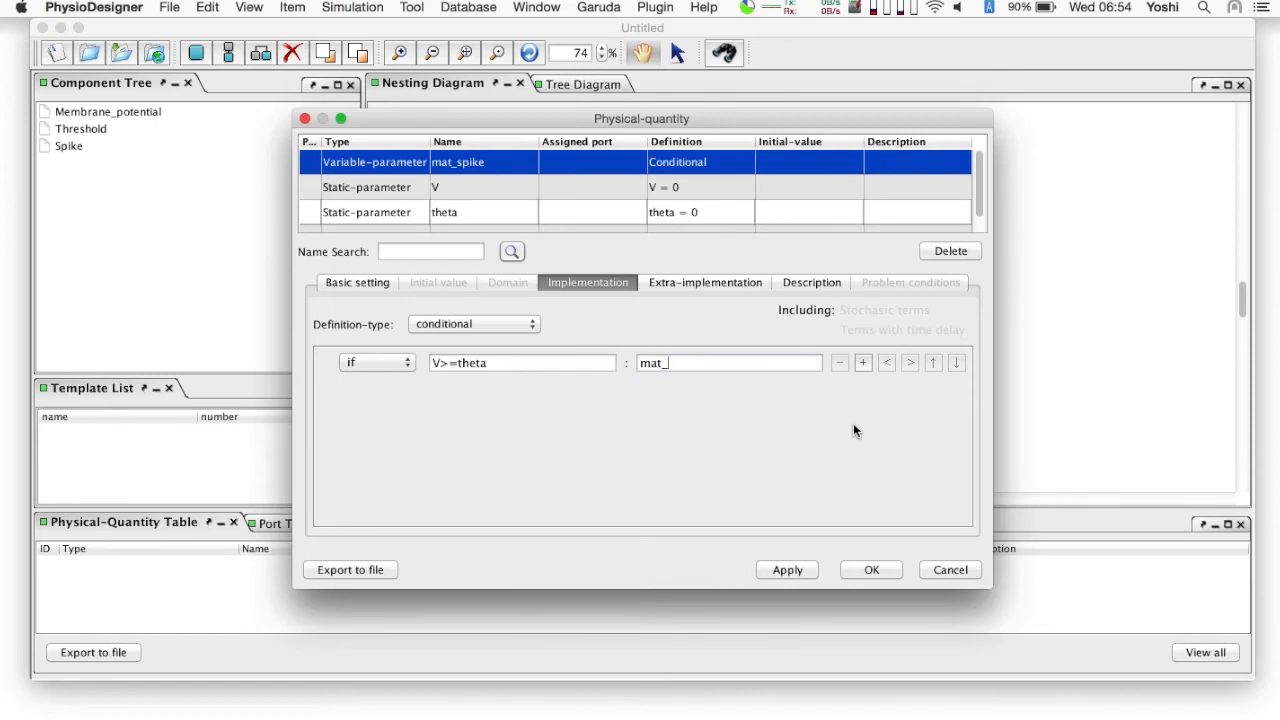
{"action": "type", "text": "spike=1"}
- Add an else branch to the mat_spike conditional that sets mat_spike=0
{"action": "left_click", "coordinate": [863, 362]}
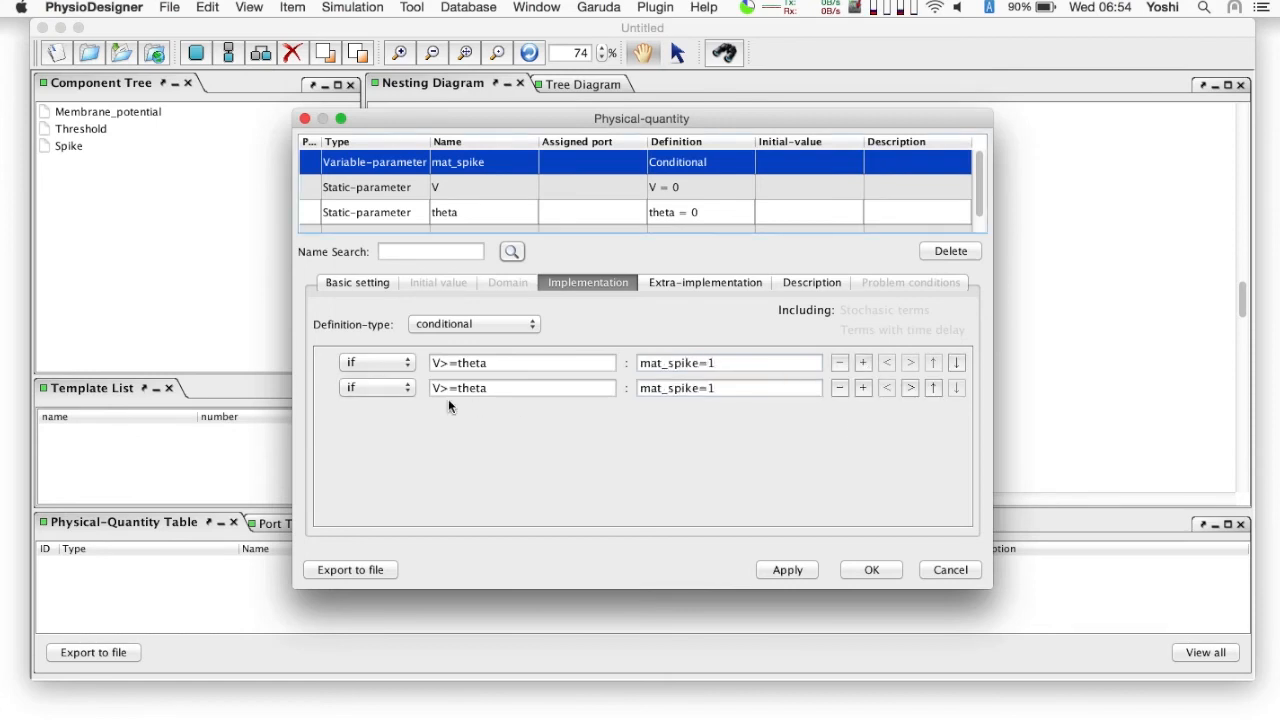
{"action": "left_click", "coordinate": [371, 390]}
{"action": "left_click", "coordinate": [372, 420]}
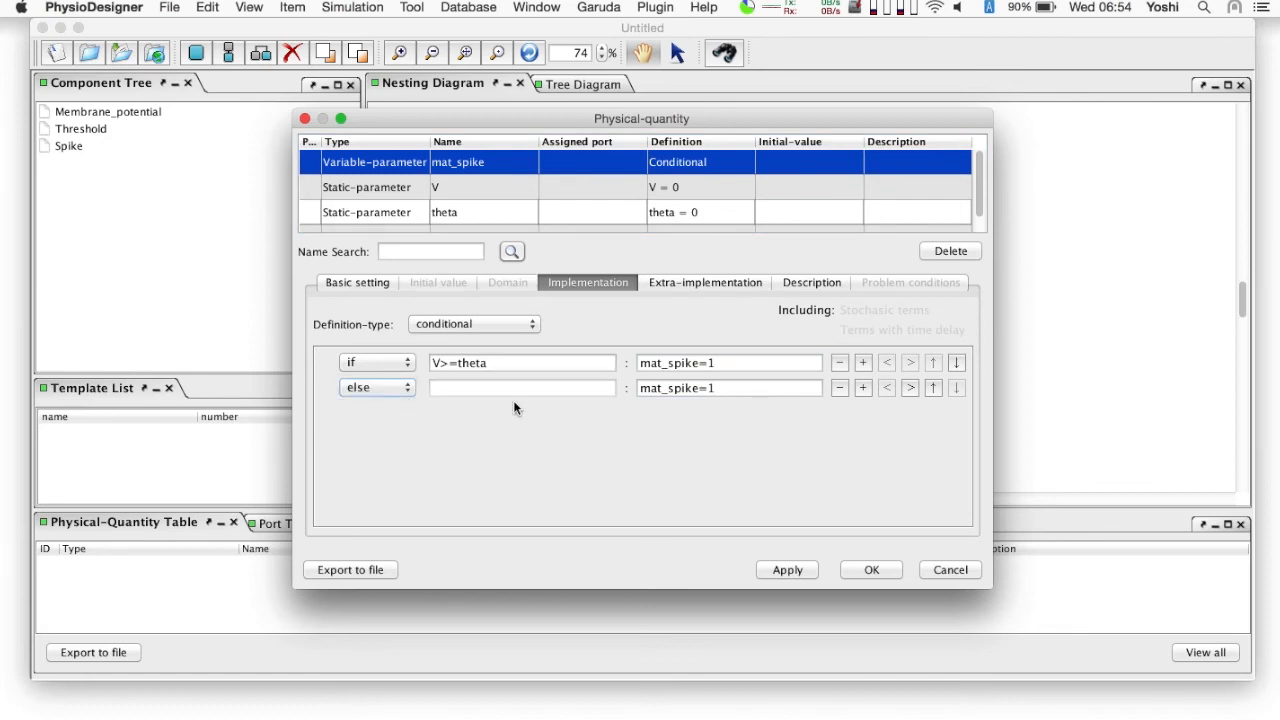
{"action": "left_click", "coordinate": [740, 388]}
- Change the quantity V to a Variable-parameter and assign it to a new in-port named V
{"action": "left_click", "coordinate": [476, 186]}
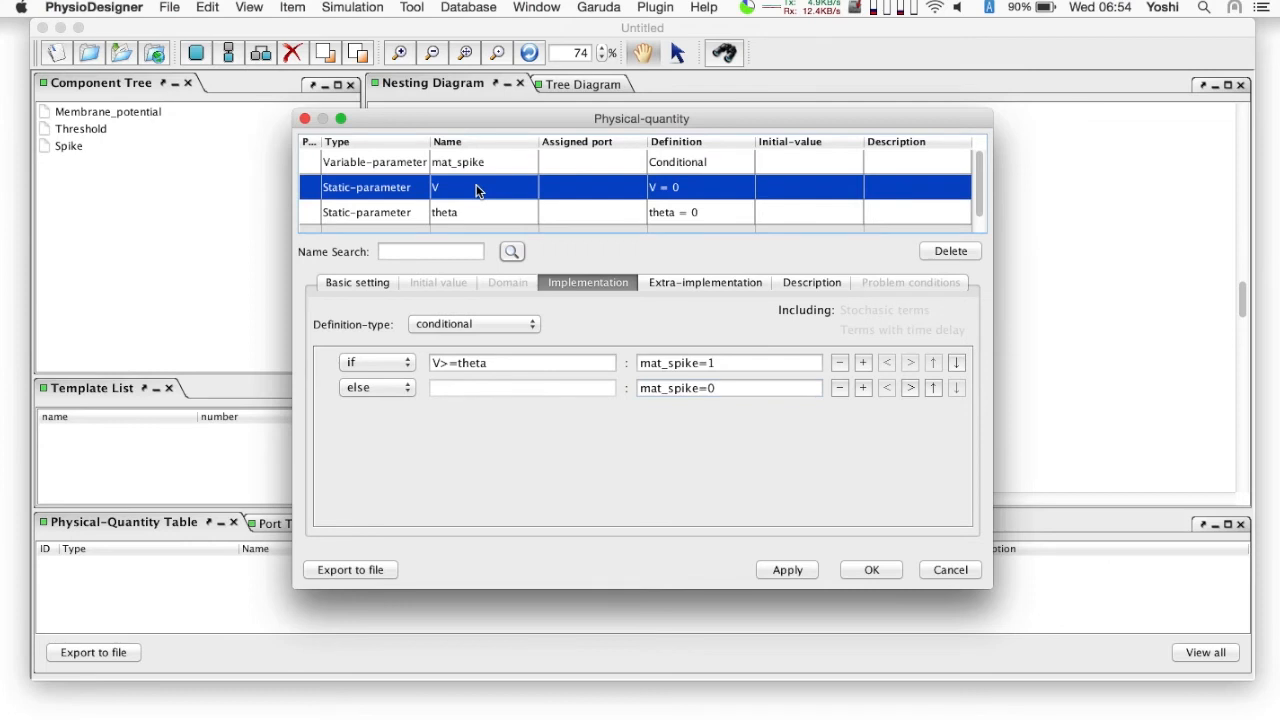
{"action": "left_click", "coordinate": [365, 285]}
{"action": "left_click", "coordinate": [426, 329]}
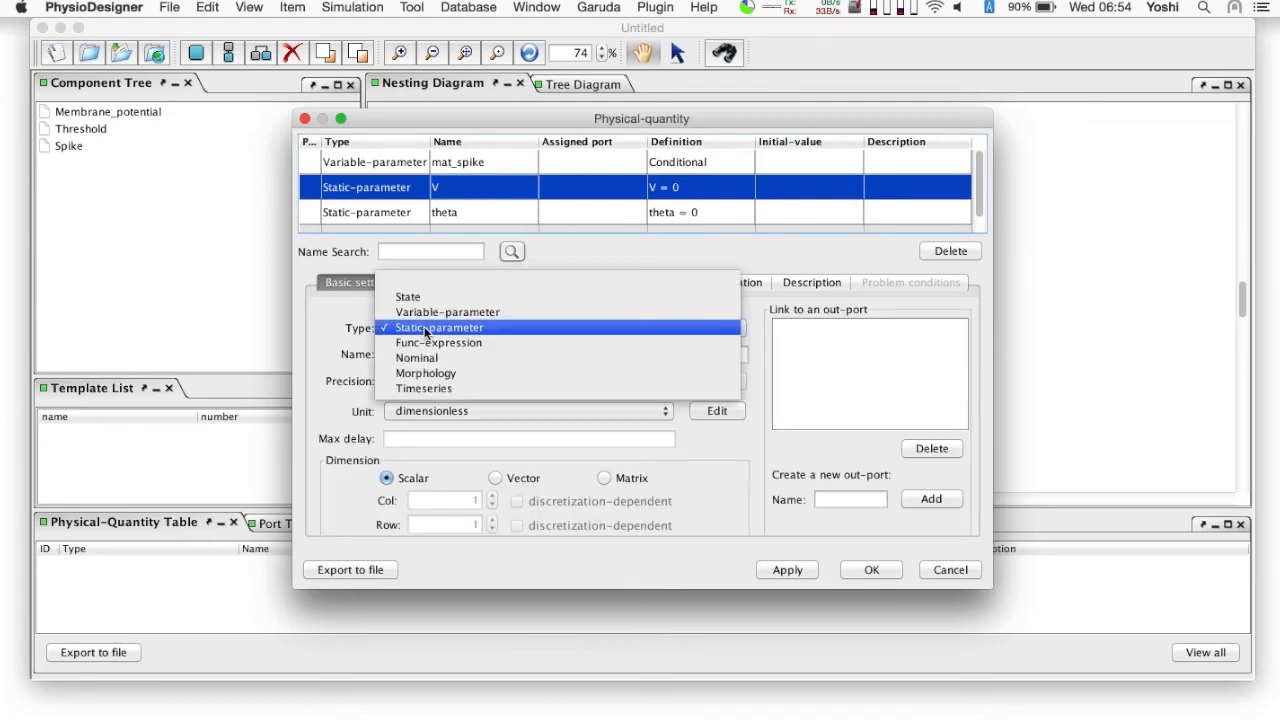
{"action": "left_click", "coordinate": [428, 313]}
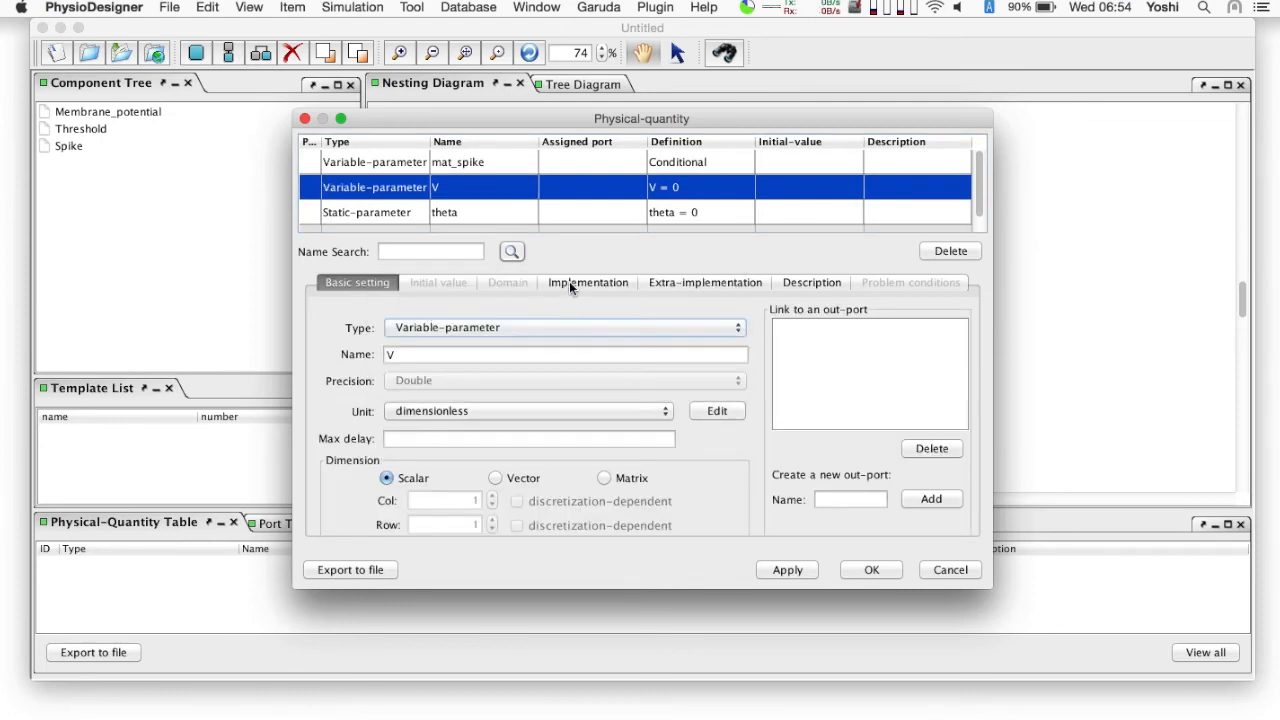
{"action": "left_click", "coordinate": [569, 282]}
{"action": "left_click", "coordinate": [497, 323]}
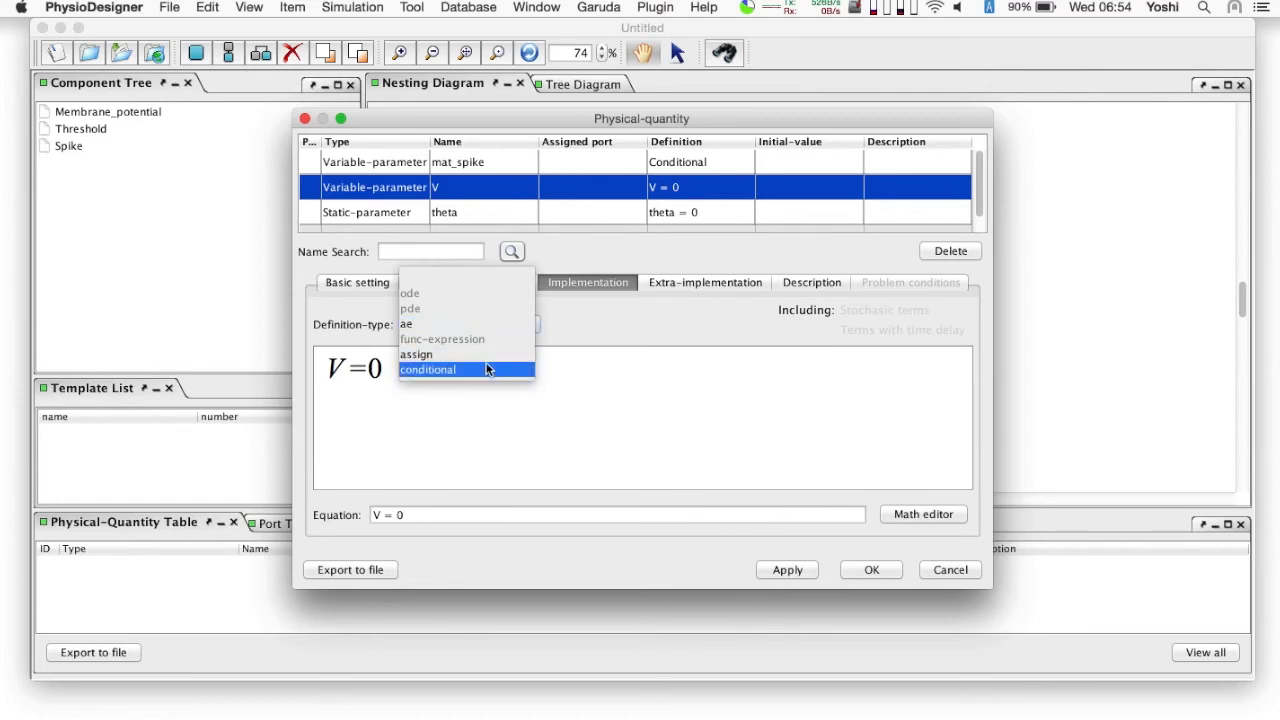
{"action": "left_click", "coordinate": [485, 366]}
{"action": "left_click", "coordinate": [484, 457]}
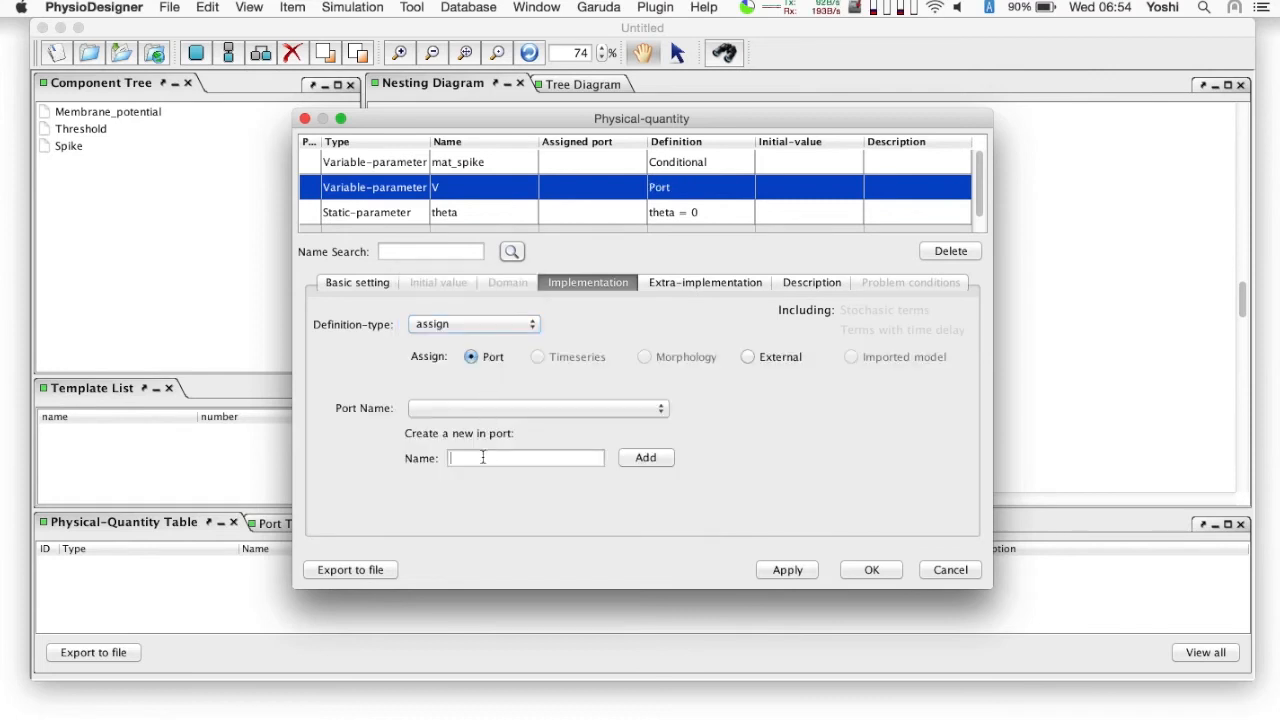
{"action": "type", "text": "V"}
{"action": "left_click", "coordinate": [646, 458]}
- Change the quantity theta to a Variable-parameter and assign it to a new in-port named theta
{"action": "left_click", "coordinate": [455, 212]}
{"action": "left_click", "coordinate": [363, 283]}
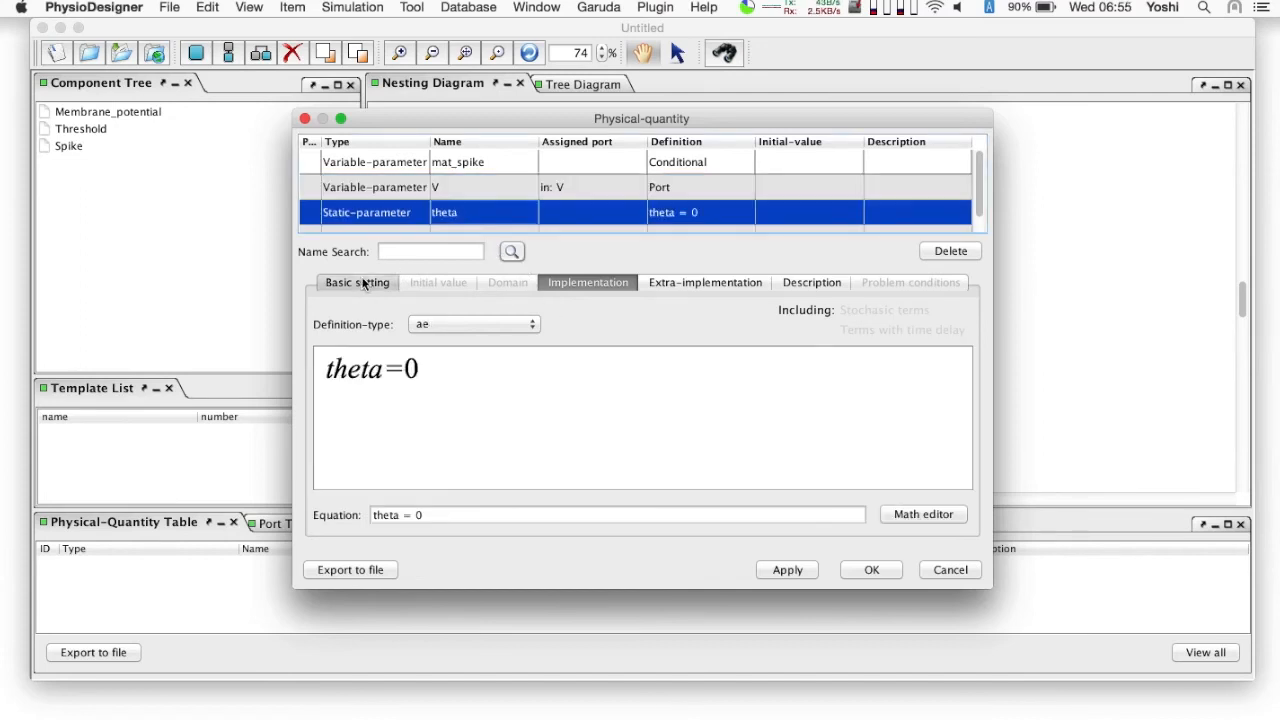
{"action": "left_click", "coordinate": [427, 328]}
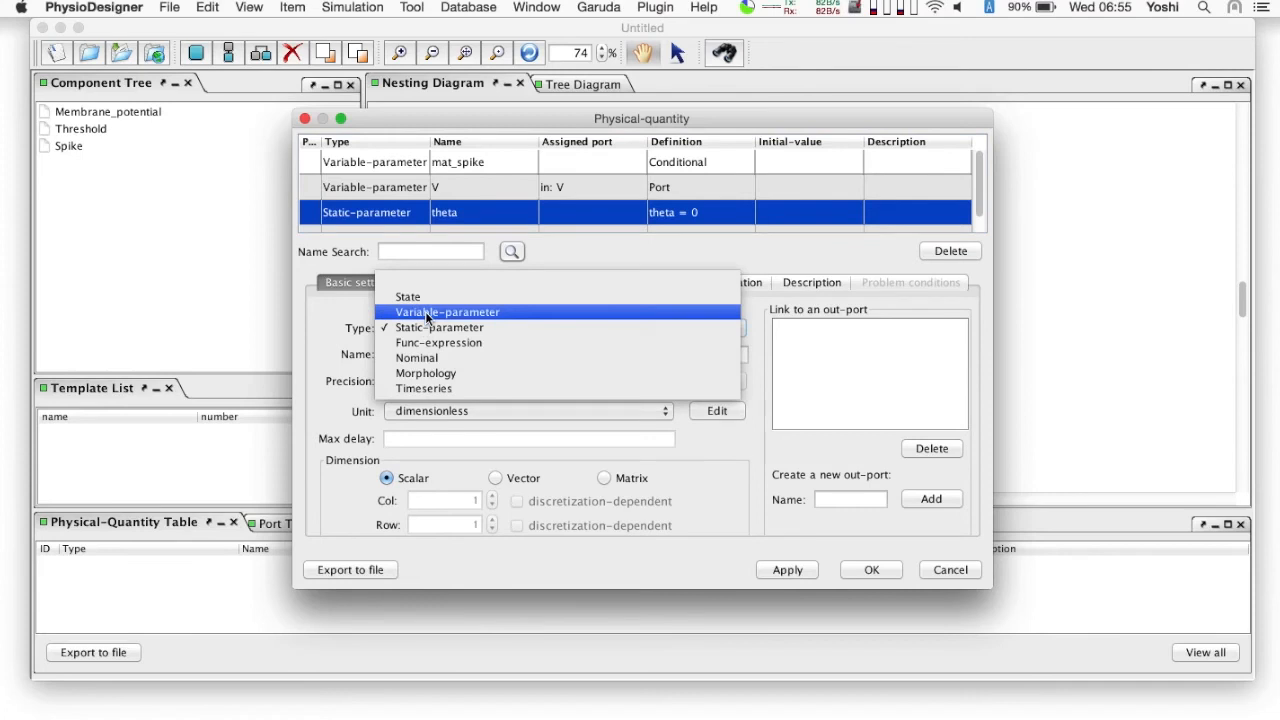
{"action": "left_click", "coordinate": [427, 313]}
{"action": "left_click", "coordinate": [559, 281]}
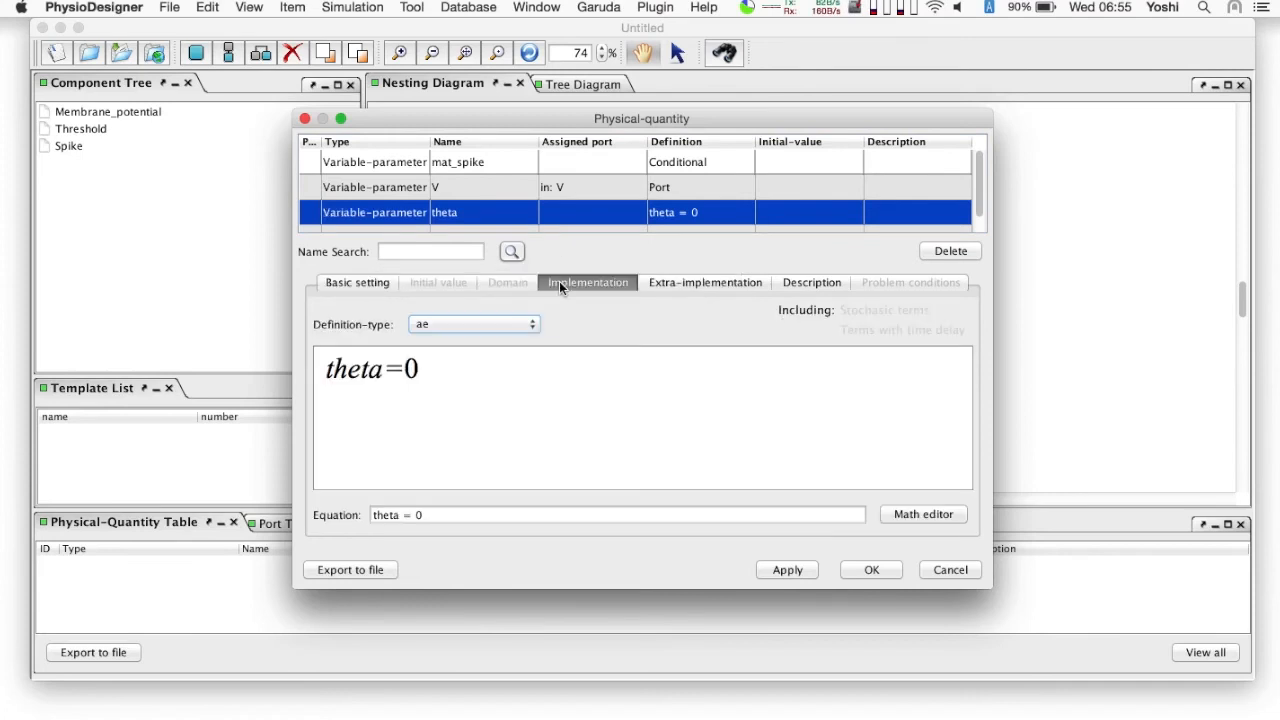
{"action": "left_click", "coordinate": [470, 324]}
{"action": "left_click", "coordinate": [473, 354]}
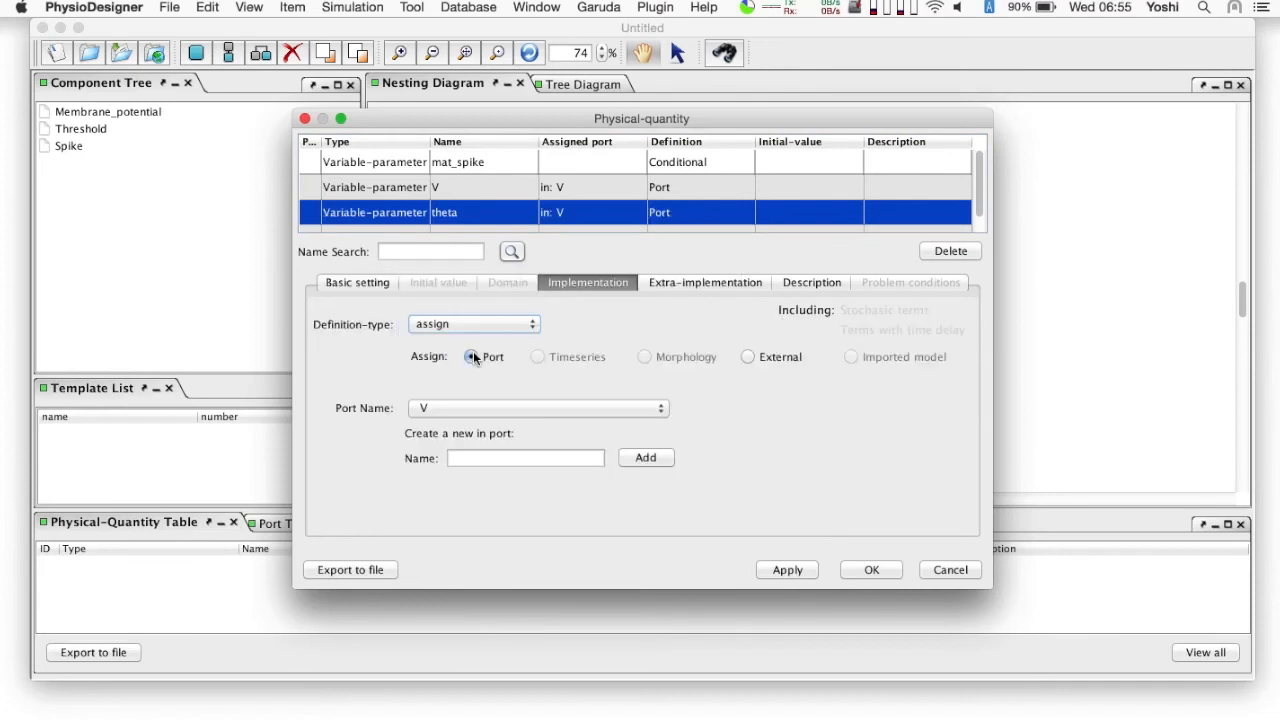
{"action": "type", "text": "the"}
{"action": "left_click", "coordinate": [648, 457]}
- Create a new out-port named spike, link mat_spike to it, and accept the Spike module's physical quantities
{"action": "left_click", "coordinate": [445, 166]}
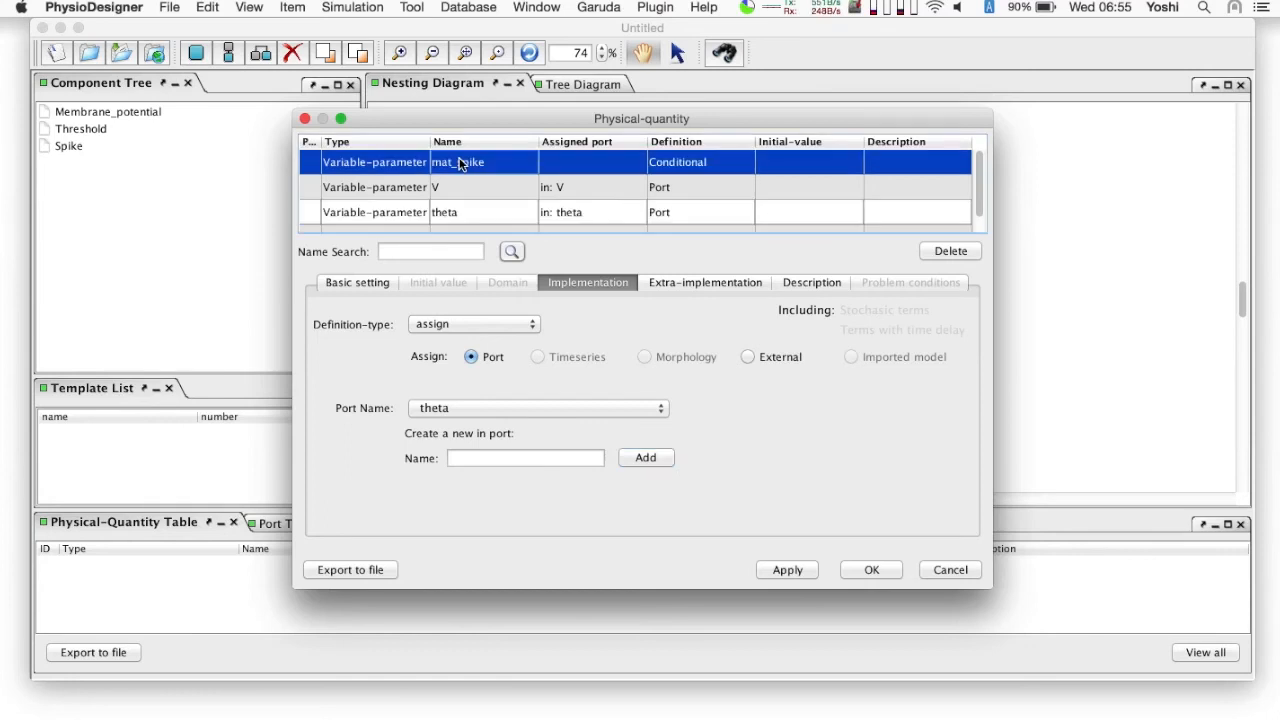
{"action": "left_click", "coordinate": [365, 282]}
{"action": "left_click", "coordinate": [835, 503]}
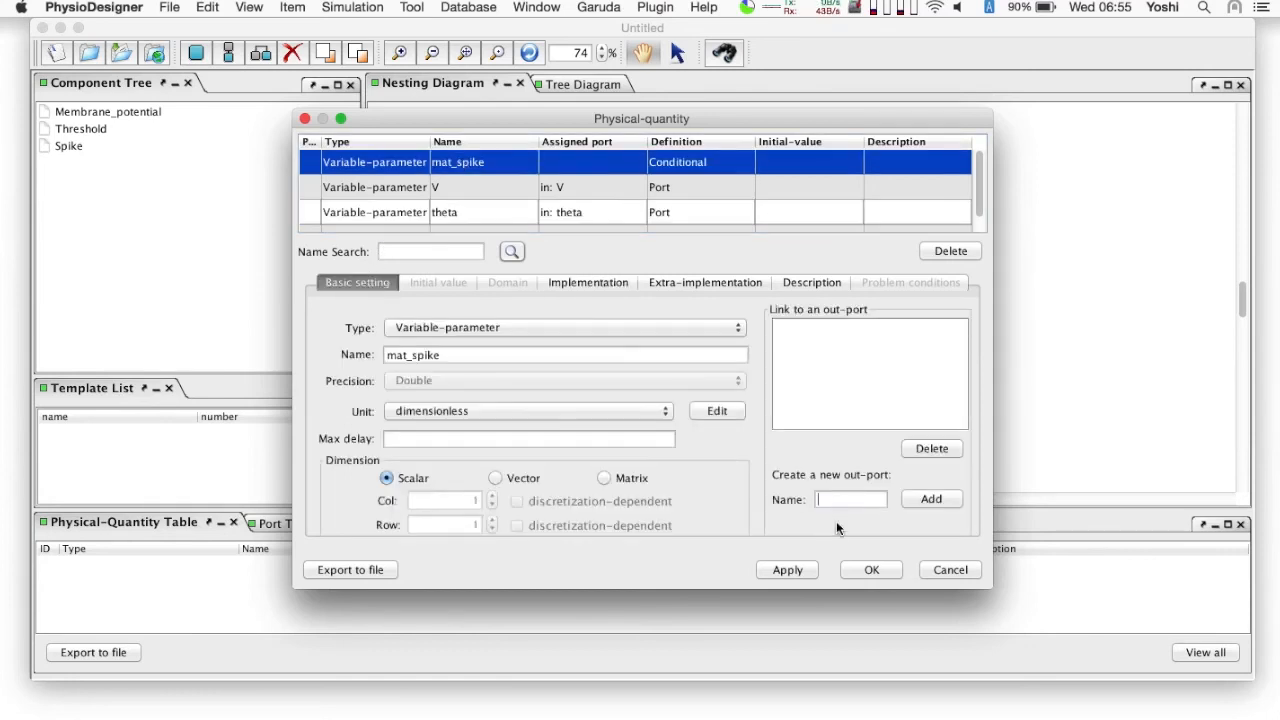
{"action": "type", "text": "spike"}
{"action": "left_click", "coordinate": [910, 505]}
{"action": "left_click", "coordinate": [805, 332]}
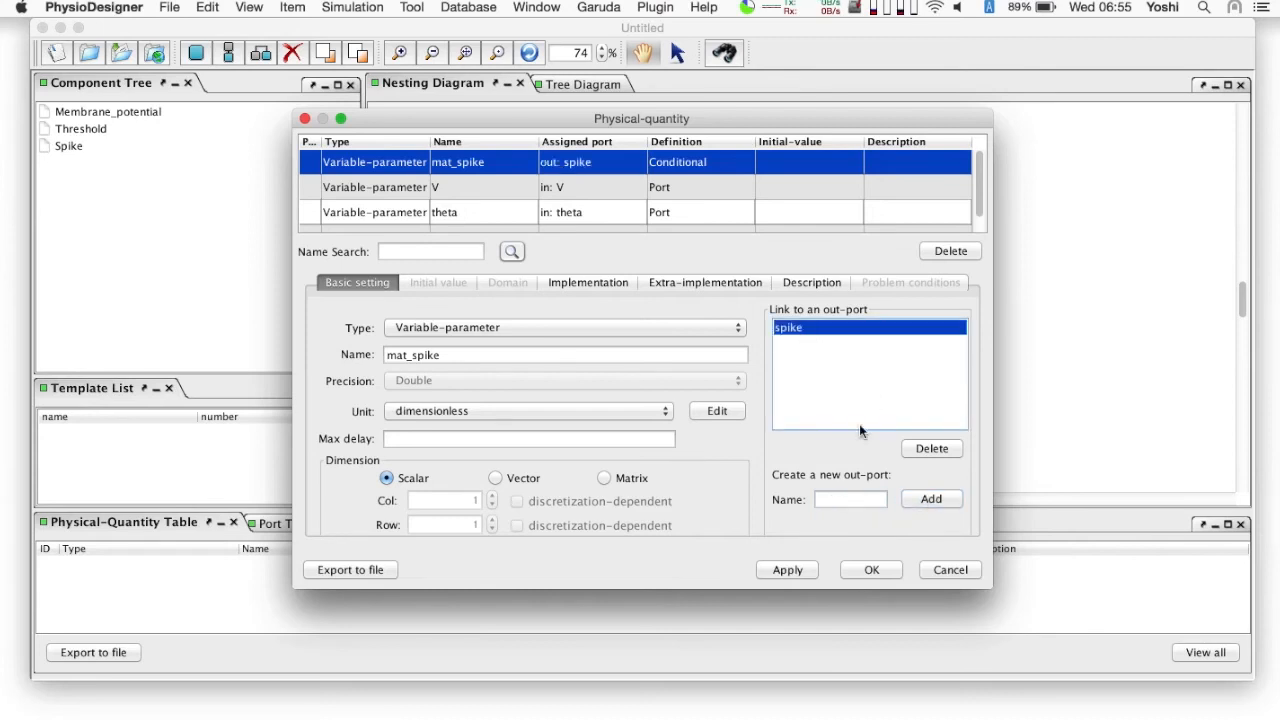
{"action": "left_click", "coordinate": [871, 569]}
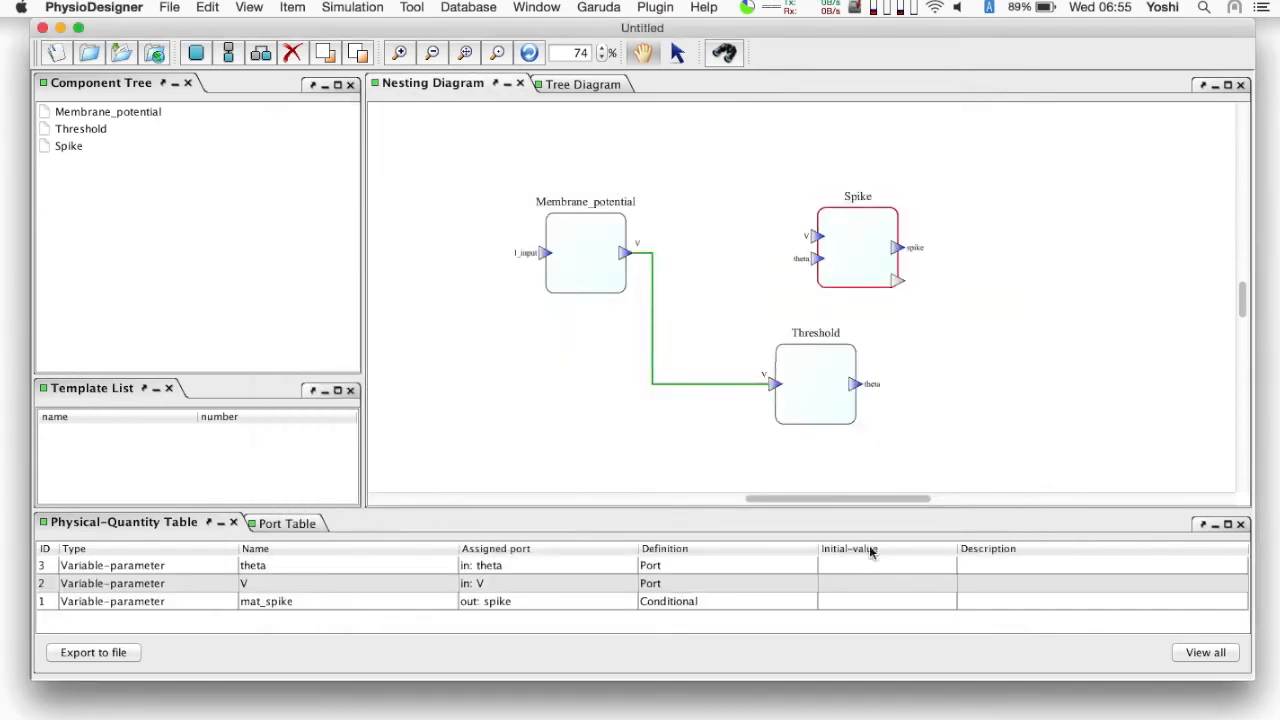
- Connect Threshold's out-port theta to Spike's in-port theta and Membrane_potential's out-port V to Spike's in-port V
{"action": "left_click_drag", "start_coordinate": [855, 389], "coordinate": [817, 262]}
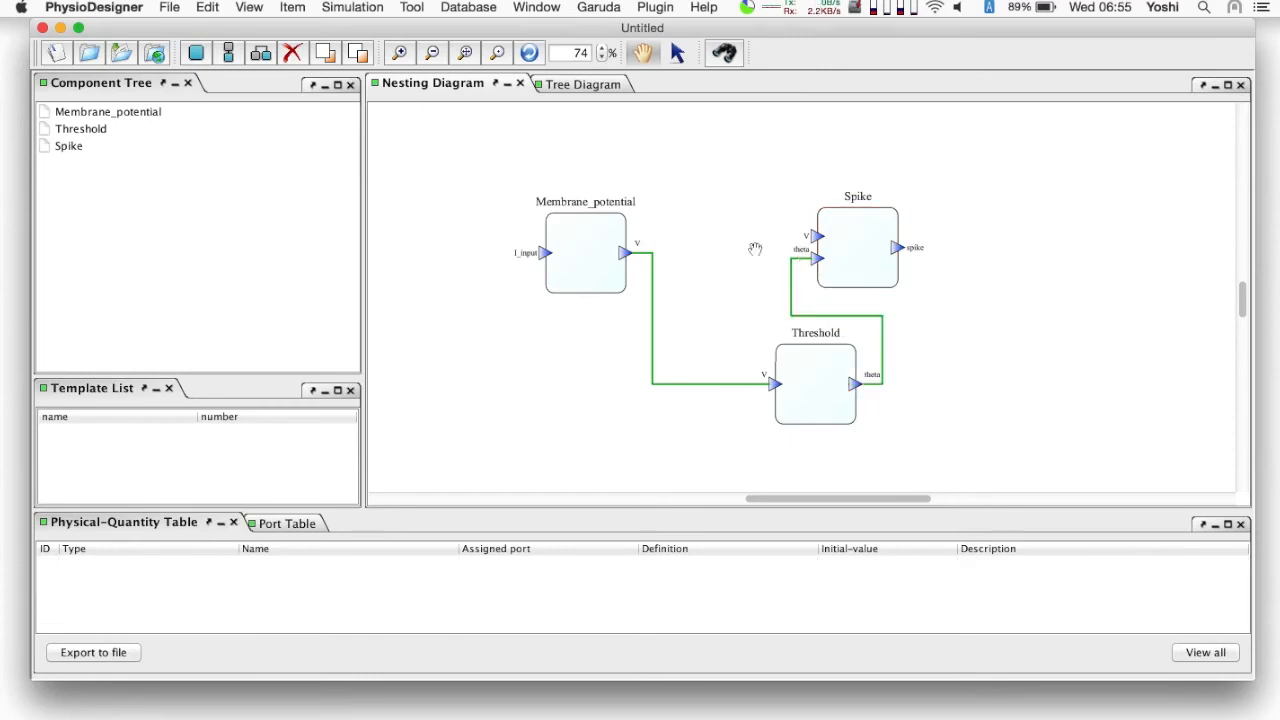
{"action": "left_click_drag", "start_coordinate": [628, 251], "coordinate": [815, 237]}
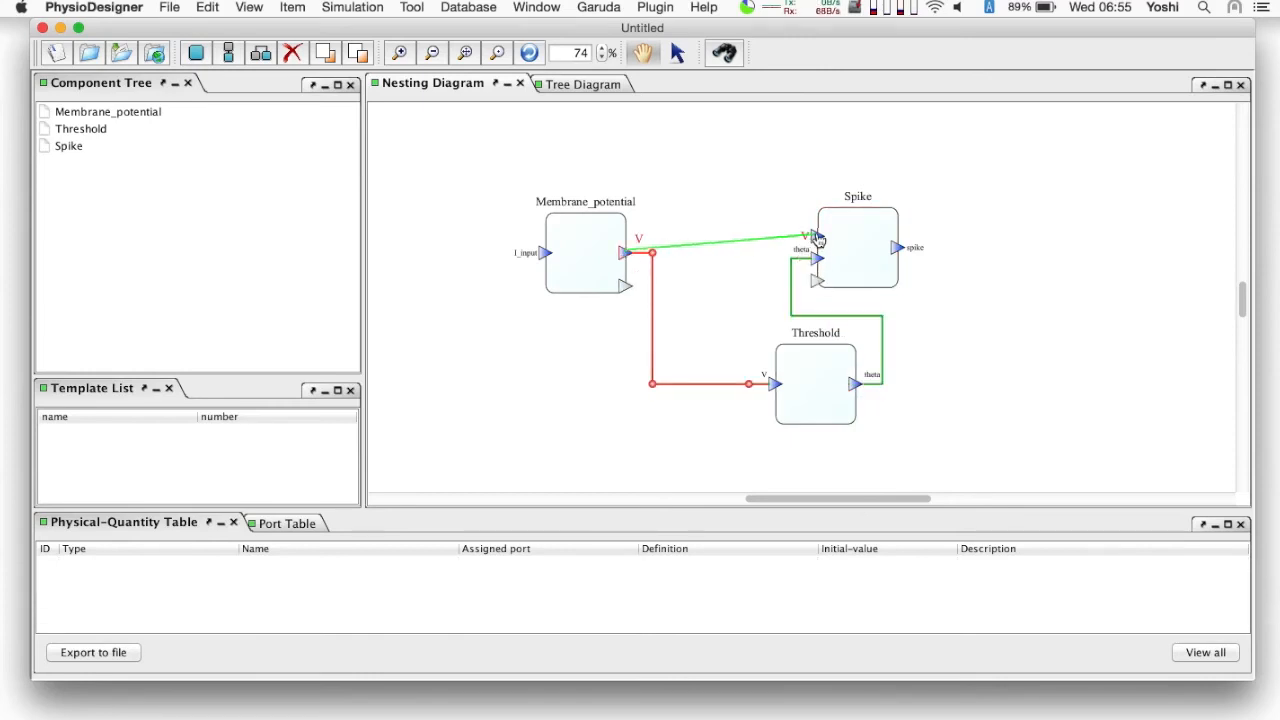
- Encapsulate the Membrane_potential, Spike and Threshold modules together in one capsule
{"action": "left_click", "coordinate": [583, 253]}
{"action": "left_click", "coordinate": [580, 254]}
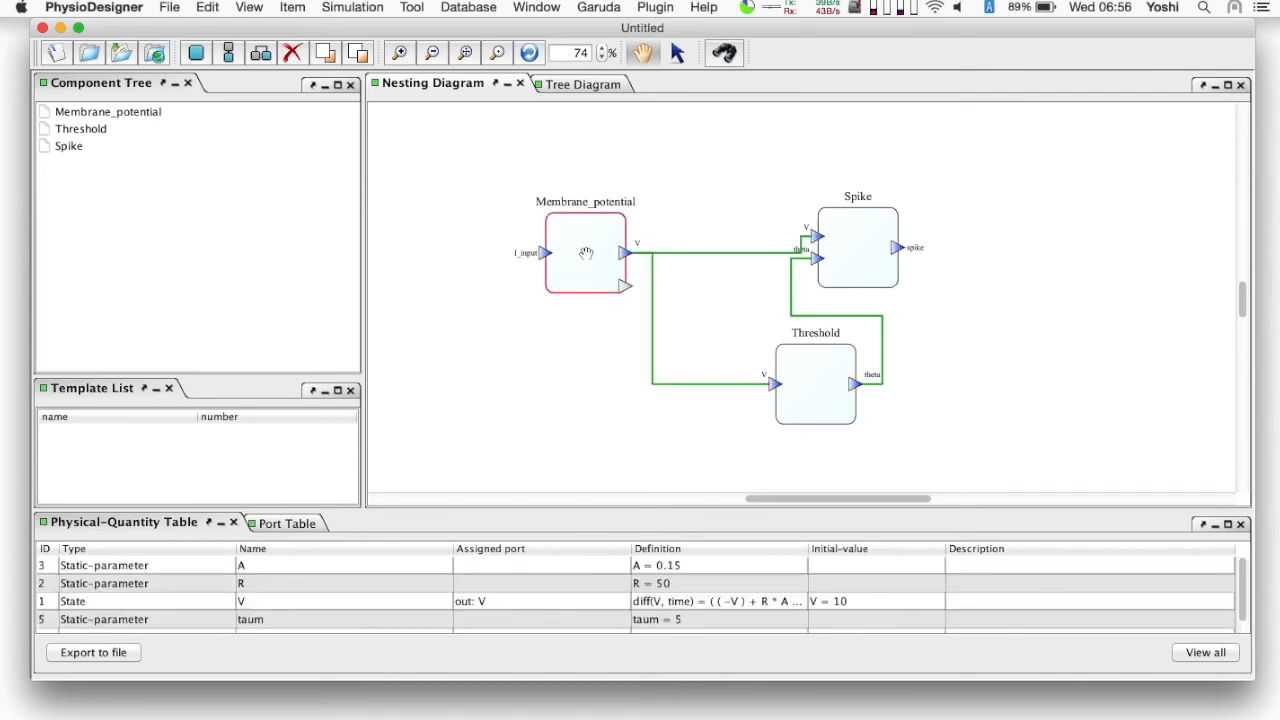
{"action": "left_click", "coordinate": [855, 248], "text": "shift"}
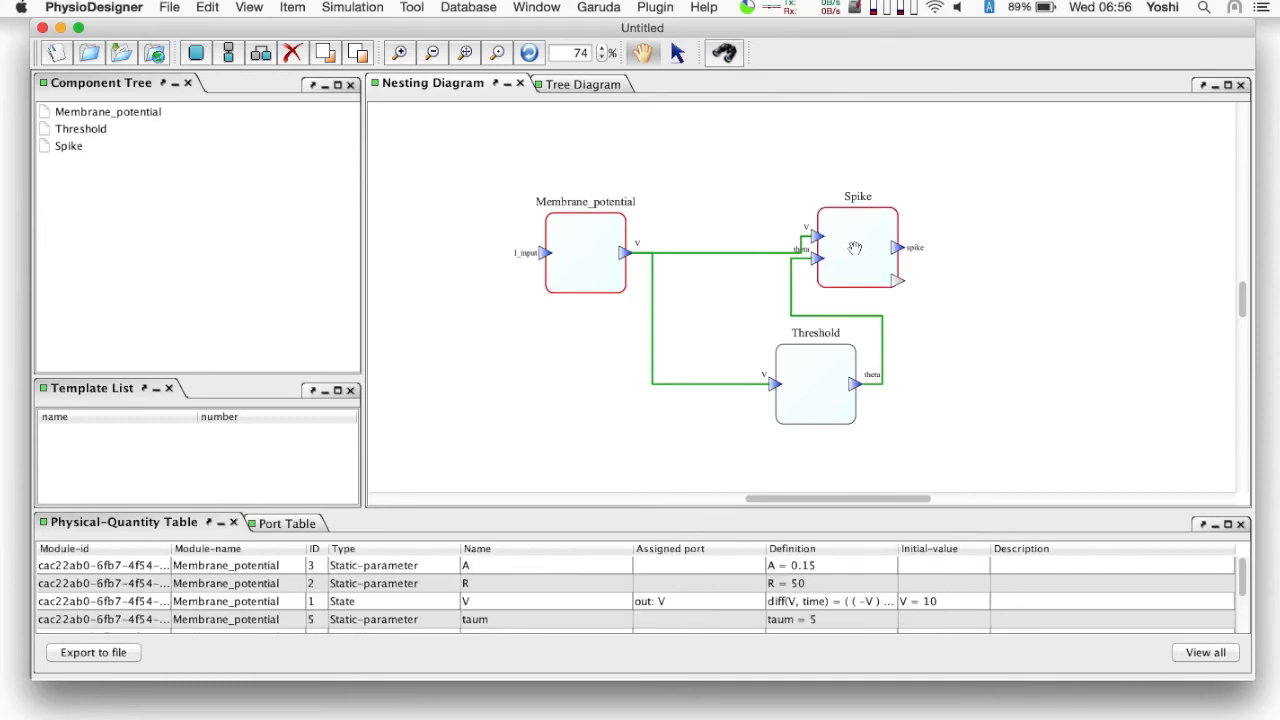
{"action": "left_click", "coordinate": [810, 376], "text": "shift"}
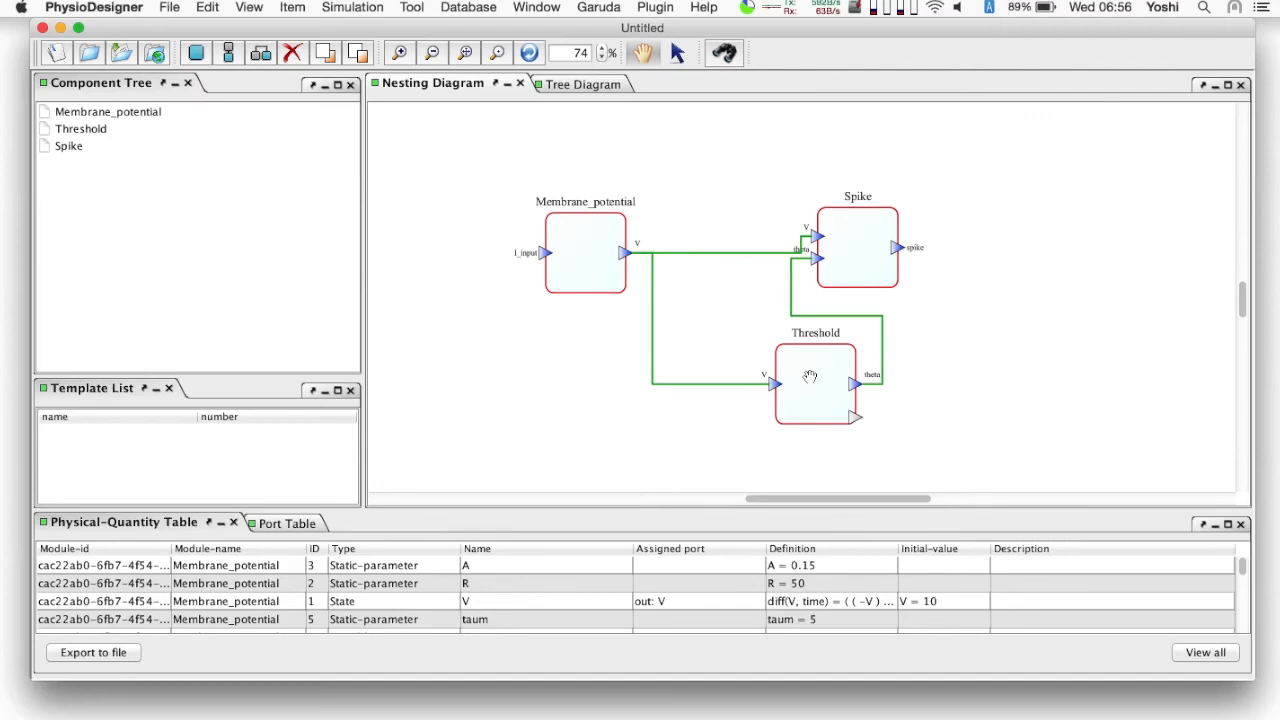
{"action": "right_click", "coordinate": [810, 376]}
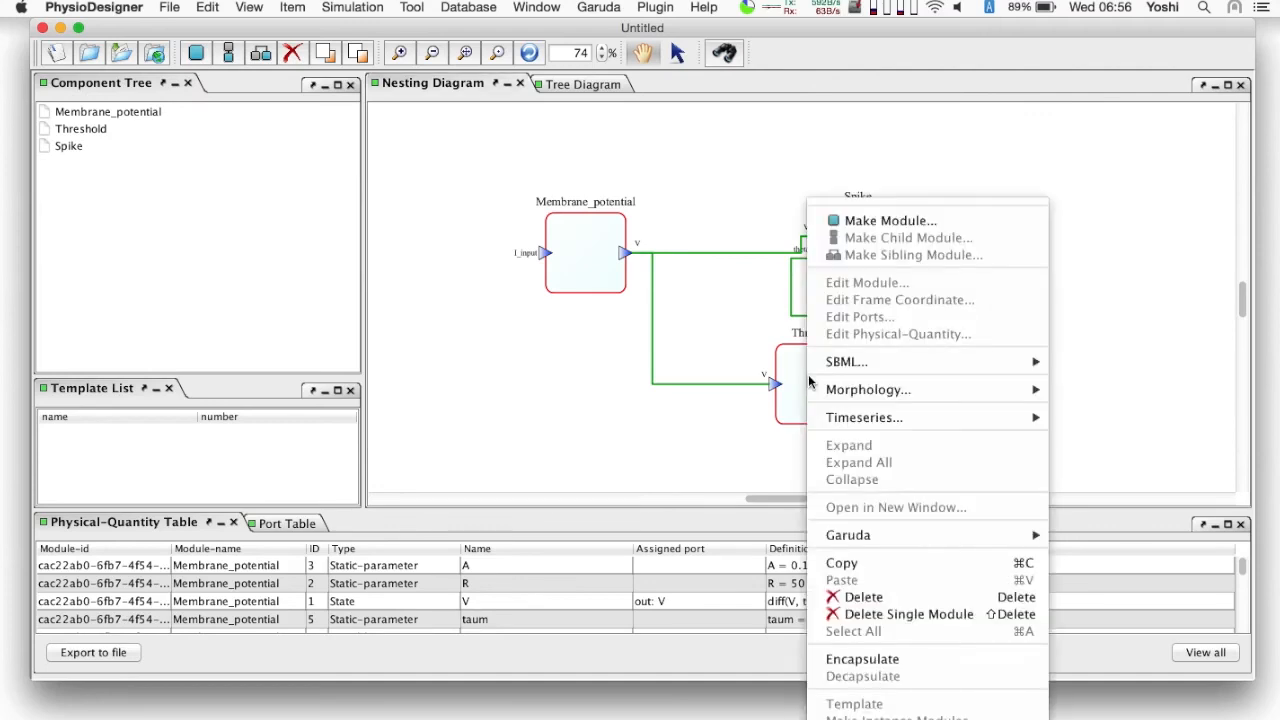
{"action": "left_click", "coordinate": [862, 659]}
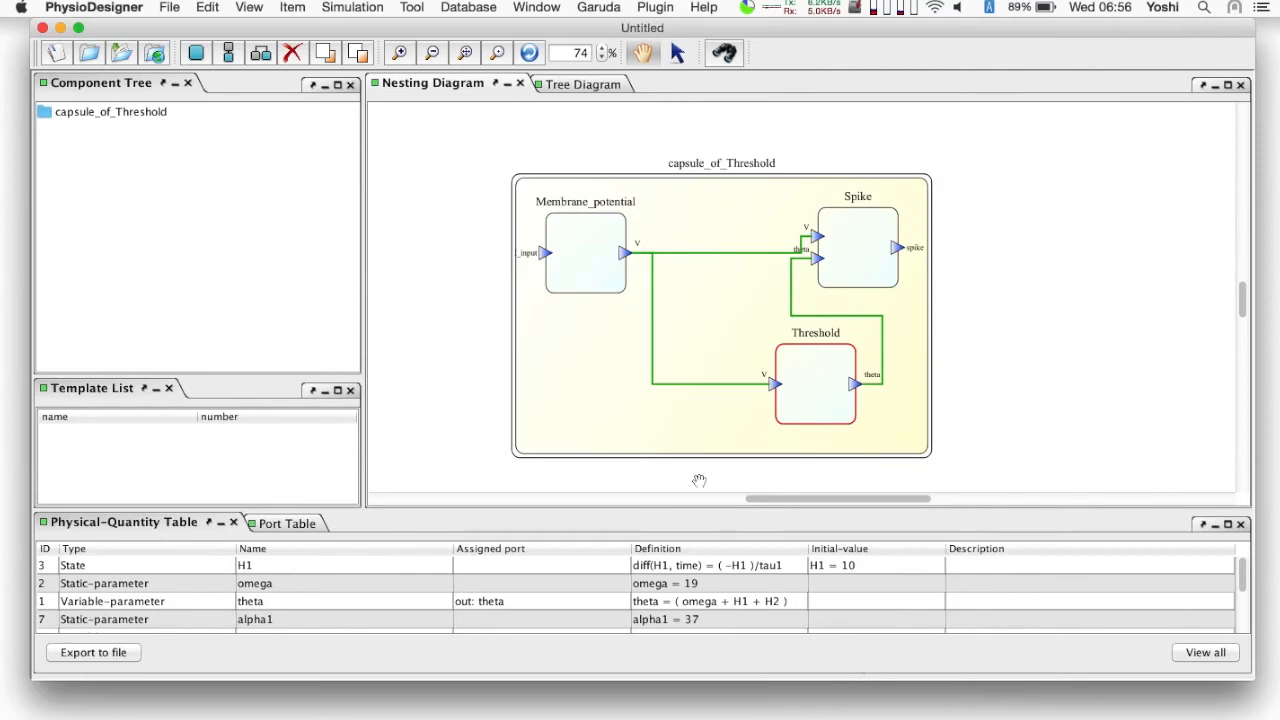
- Rename the capsule around the three modules as MAT_model
{"action": "right_click", "coordinate": [700, 214]}
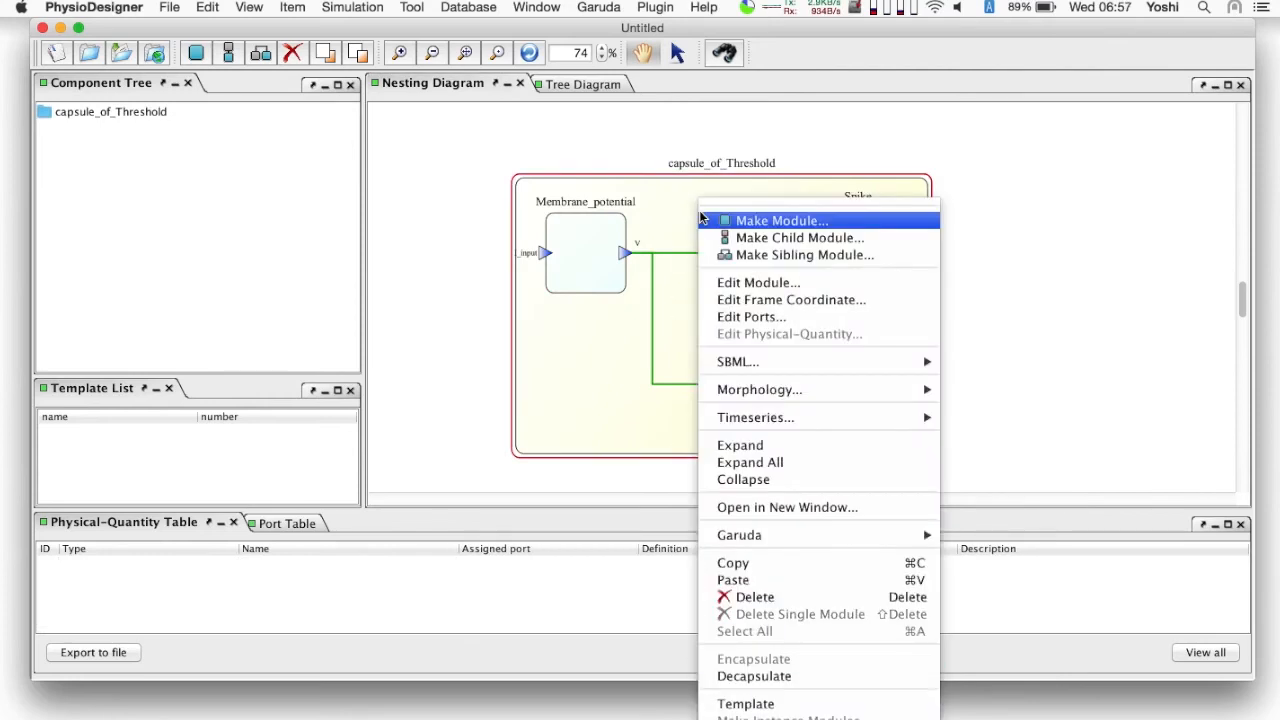
{"action": "left_click", "coordinate": [758, 282]}
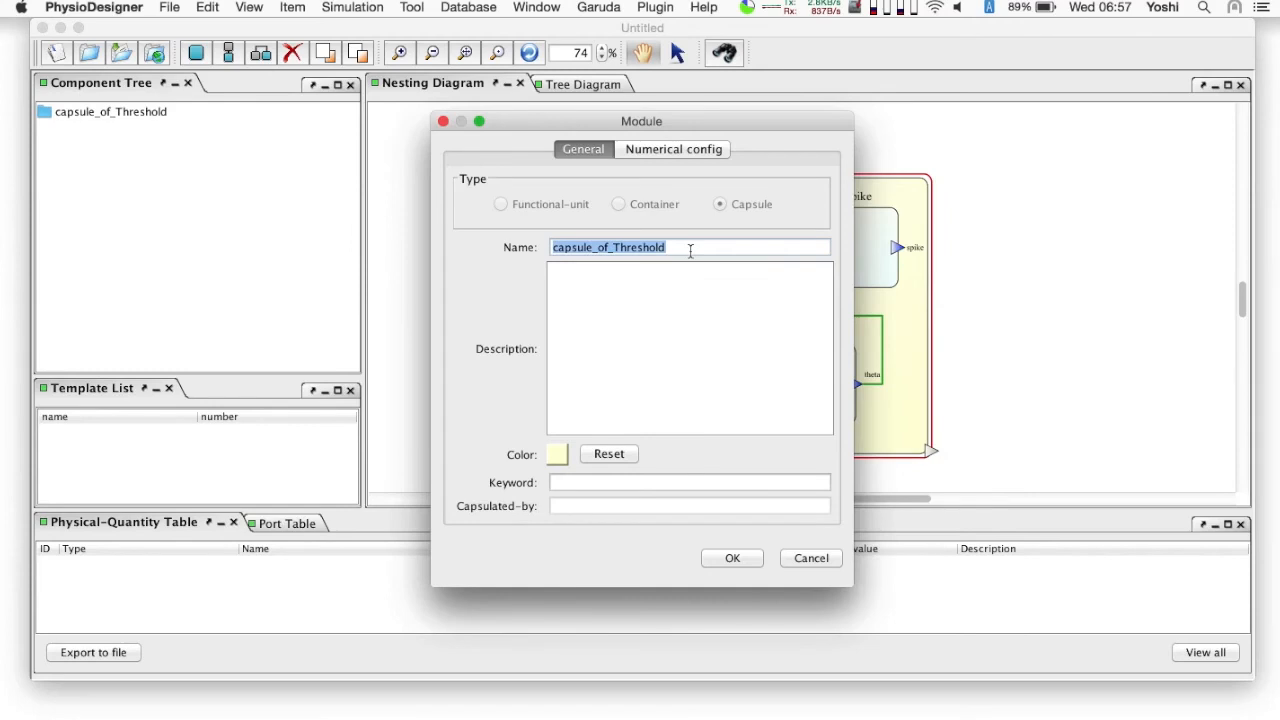
{"action": "type", "text": "MAT_model"}
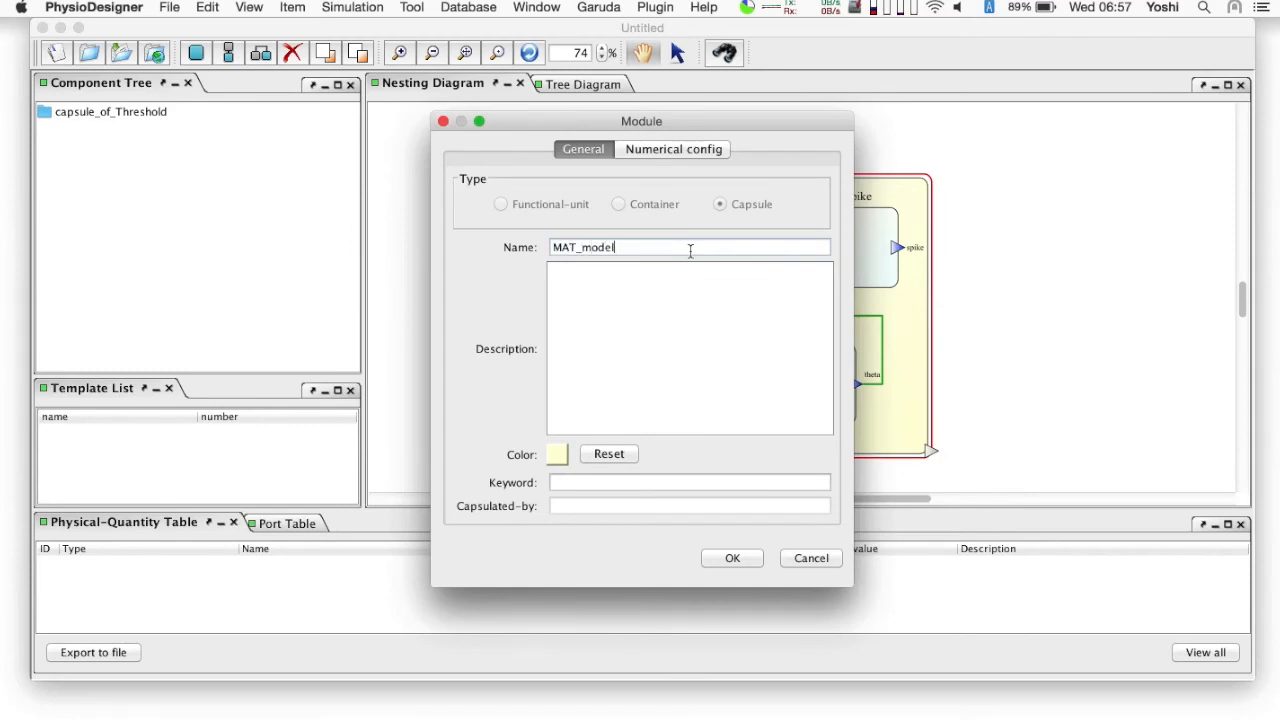
{"action": "left_click", "coordinate": [732, 558]}
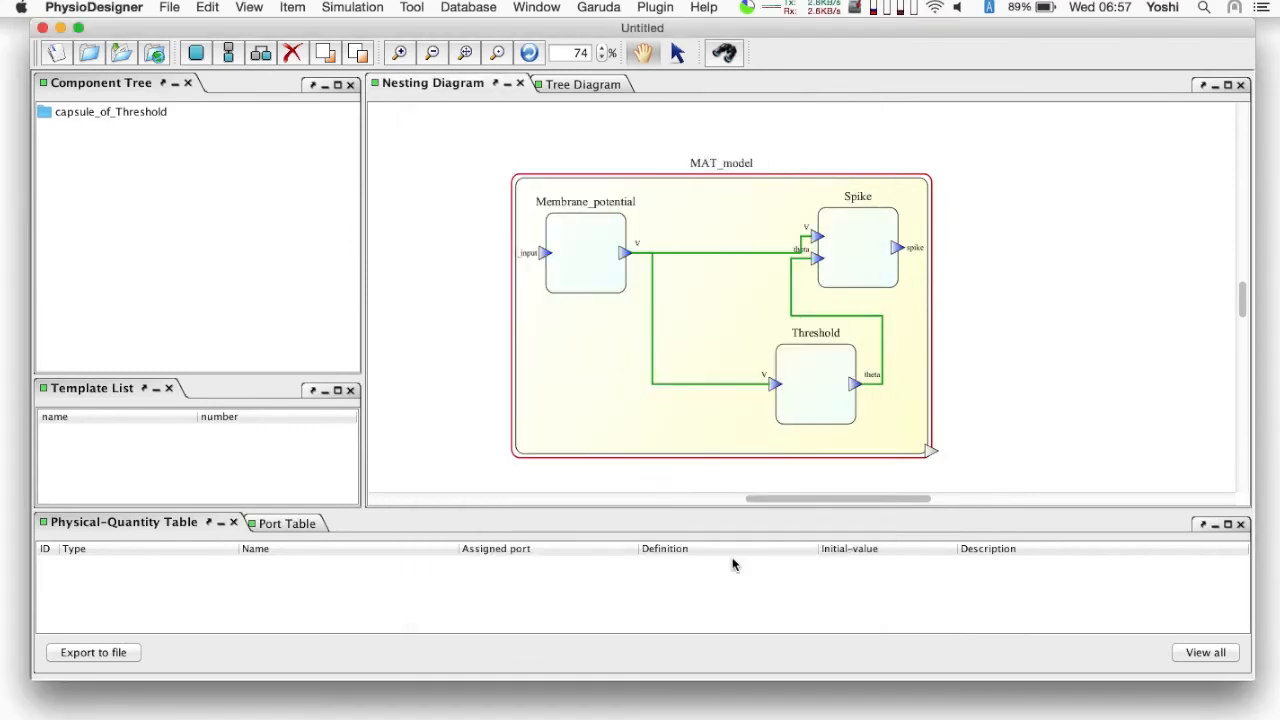
- Create in-port I_syn and out-port spike on MAT_model and connect them to Membrane_potential's in-port I_input and Spike's out-port spike
{"action": "right_click", "coordinate": [557, 341]}
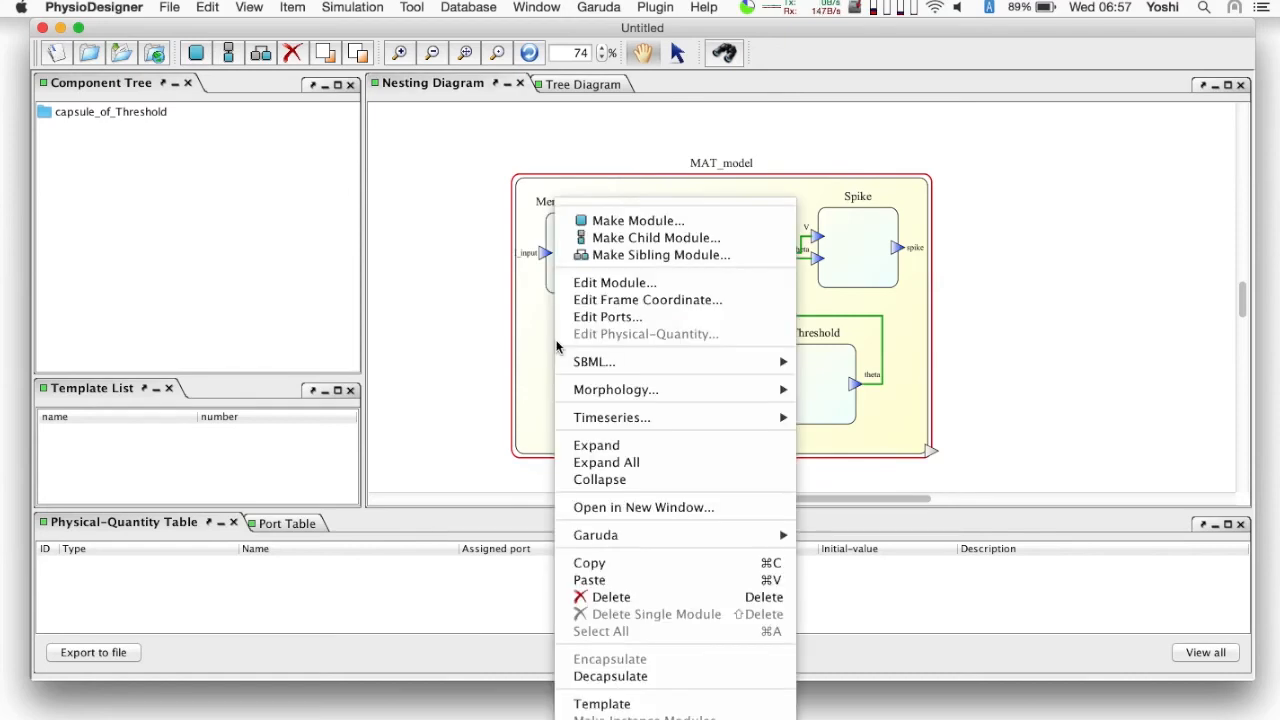
{"action": "left_click", "coordinate": [604, 317]}
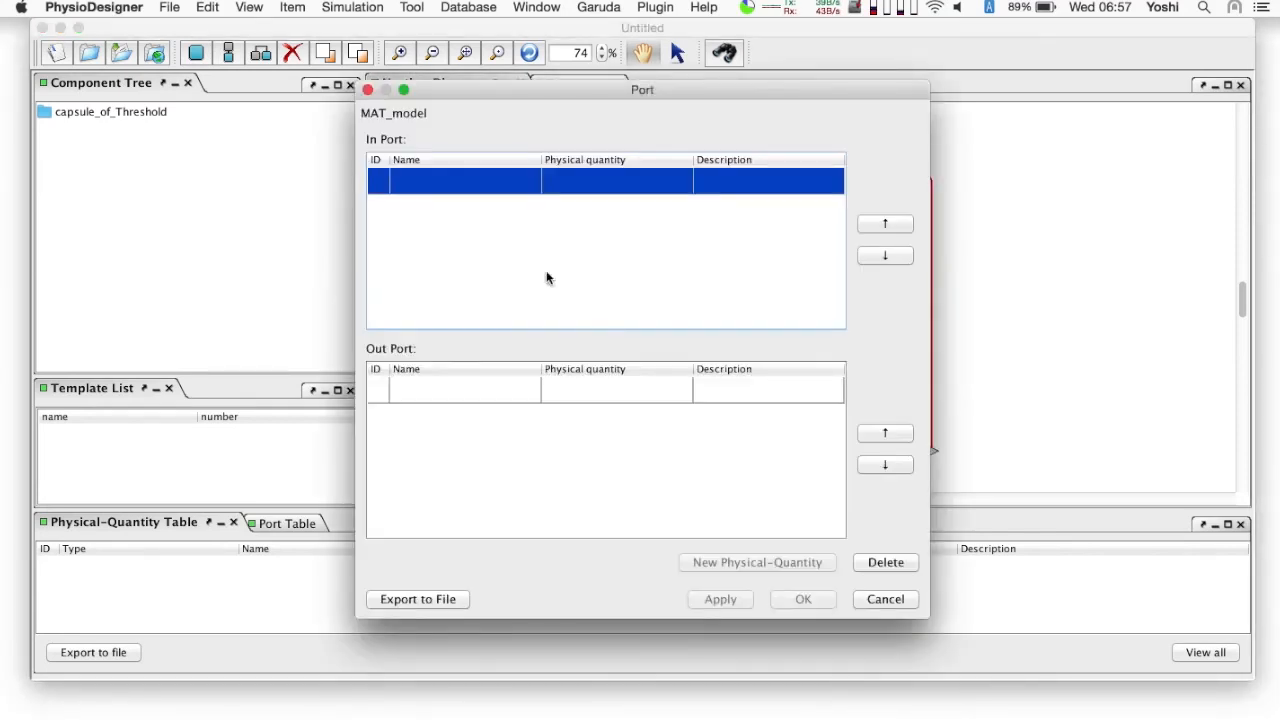
{"action": "double_click", "coordinate": [426, 183]}
{"action": "type", "text": "I_syn"}
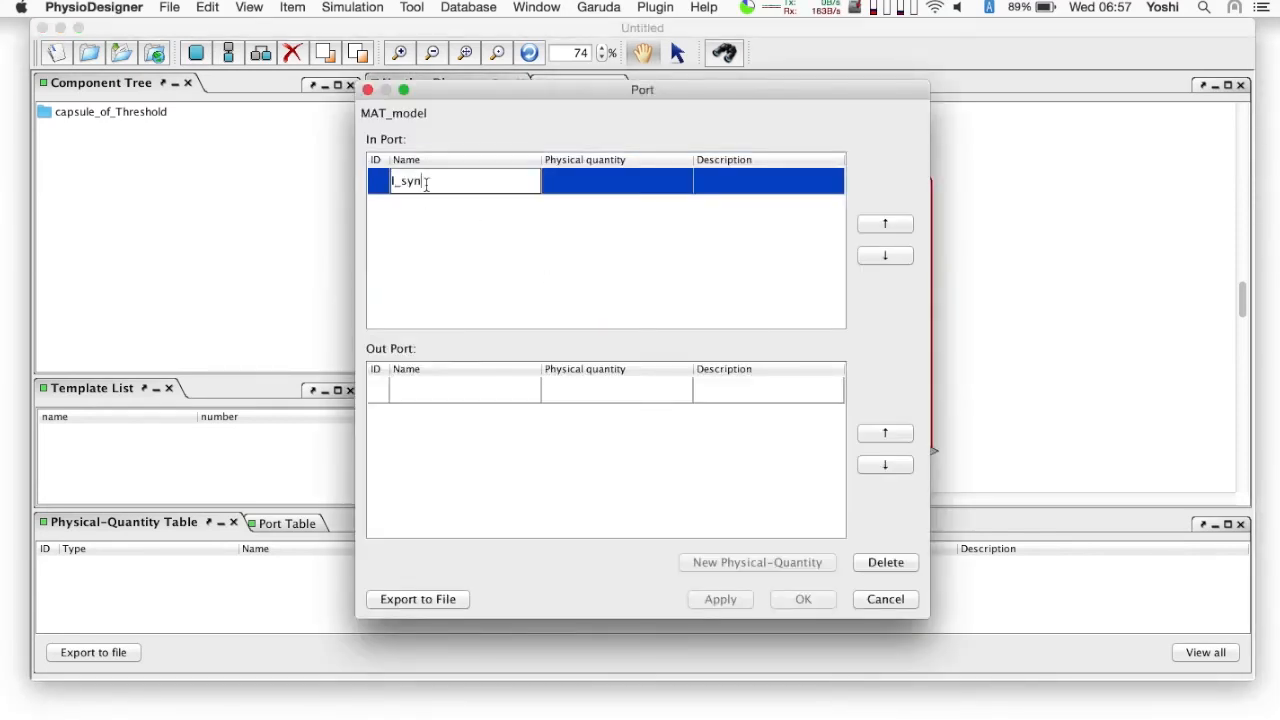
{"action": "key", "text": "Return"}
{"action": "double_click", "coordinate": [435, 389]}
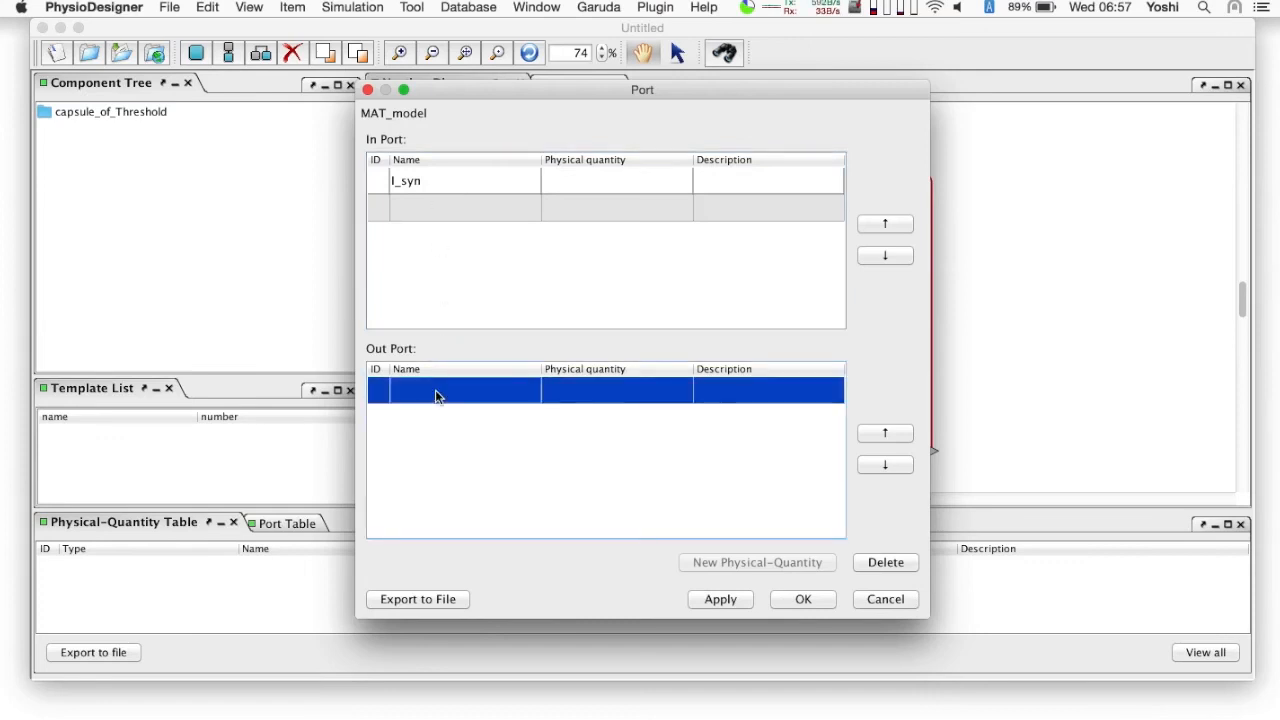
{"action": "type", "text": "spike"}
{"action": "key", "text": "Return"}
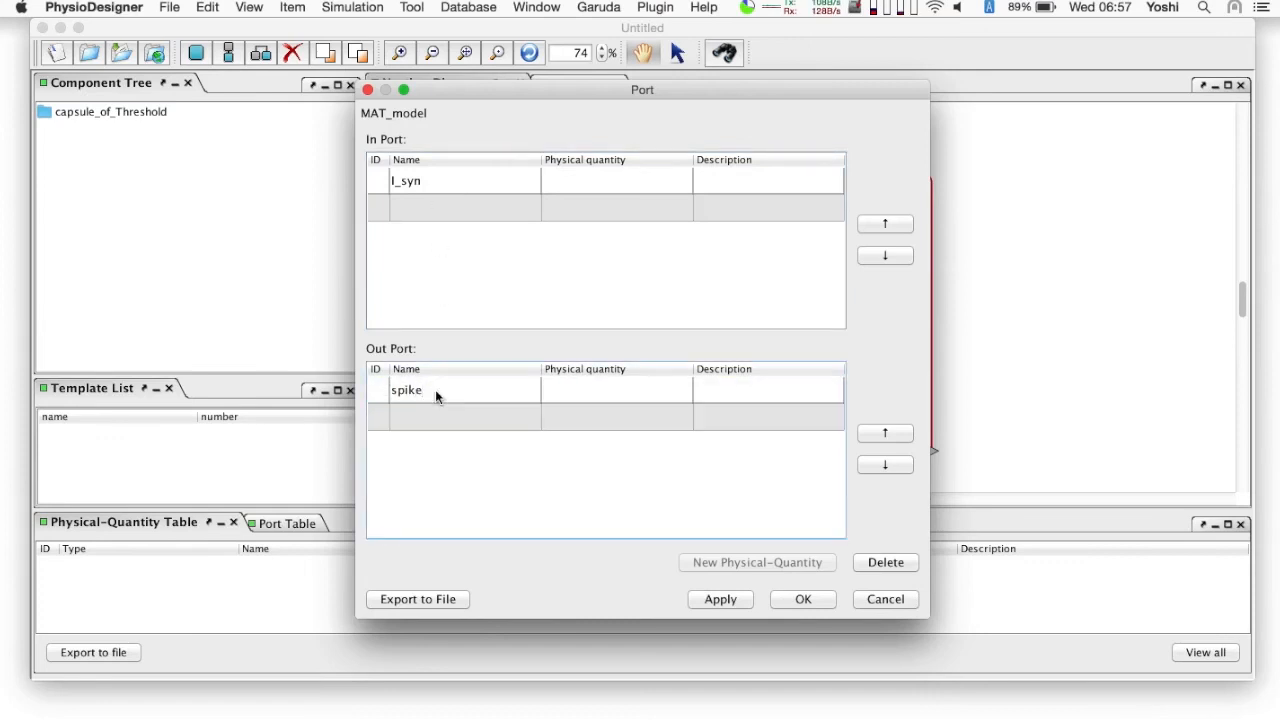
{"action": "left_click", "coordinate": [805, 599]}
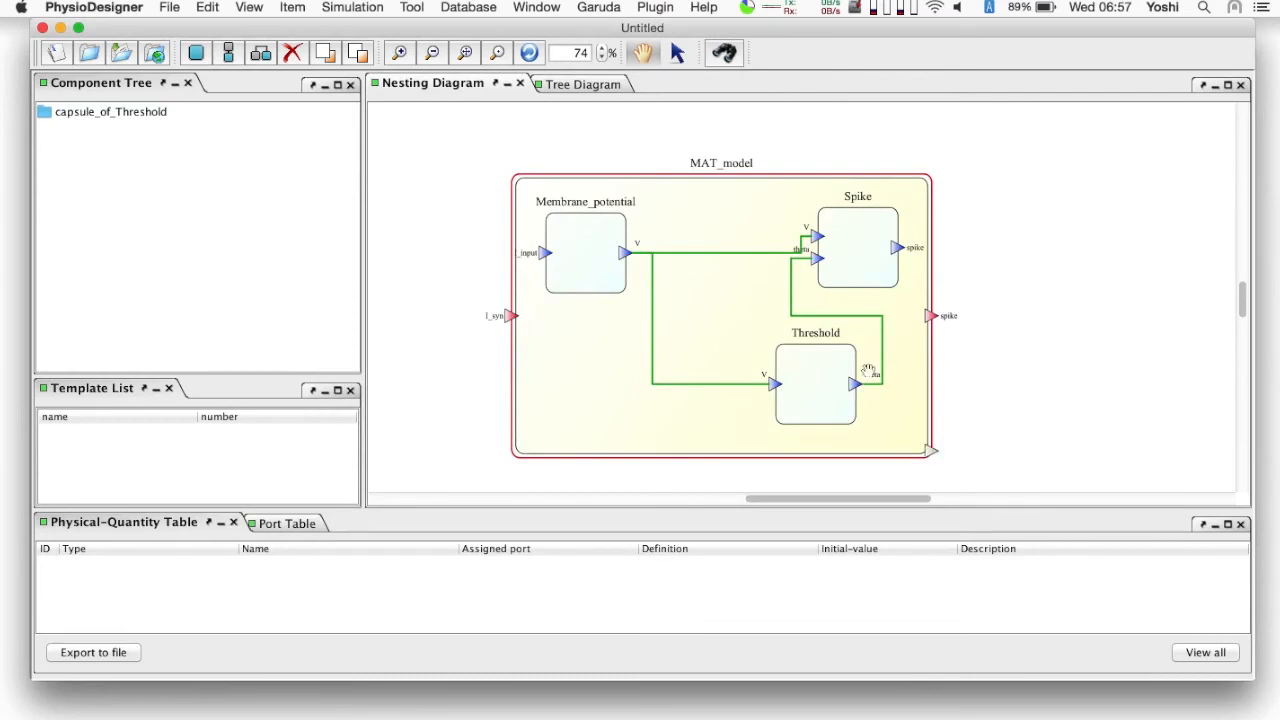
{"action": "left_click_drag", "start_coordinate": [900, 250], "coordinate": [930, 318]}
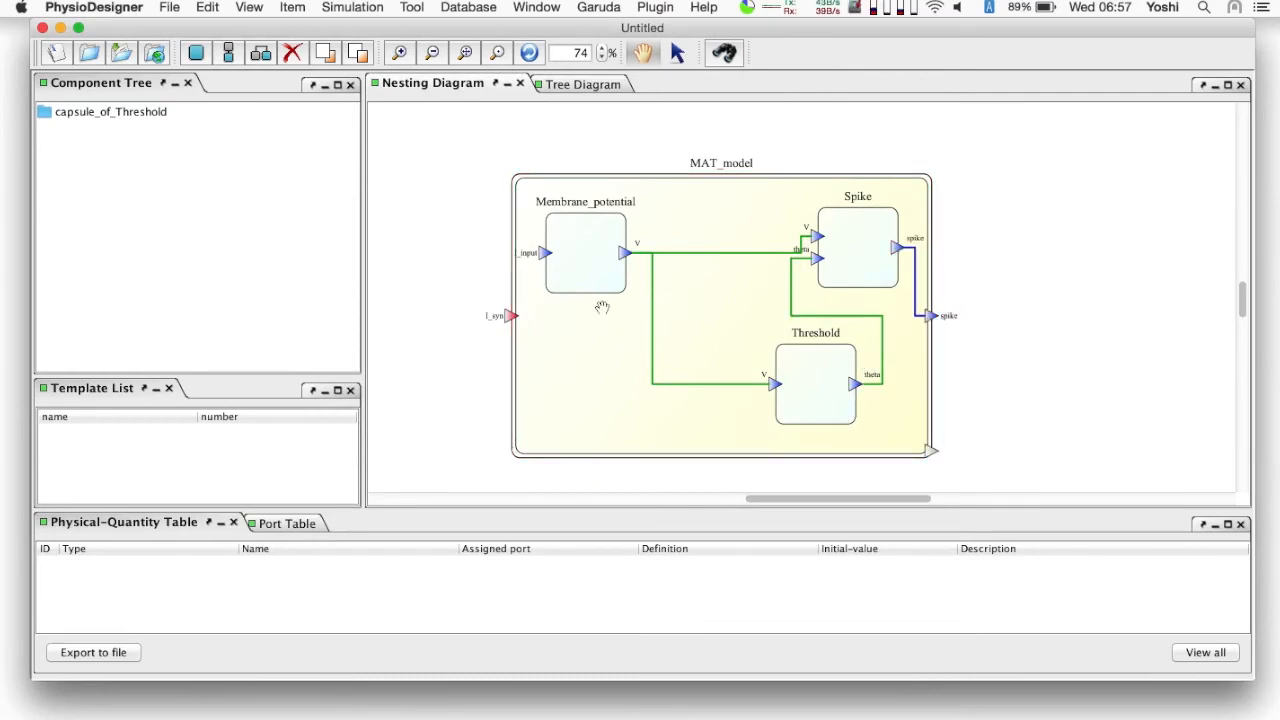
{"action": "left_click_drag", "start_coordinate": [510, 320], "coordinate": [547, 261]}
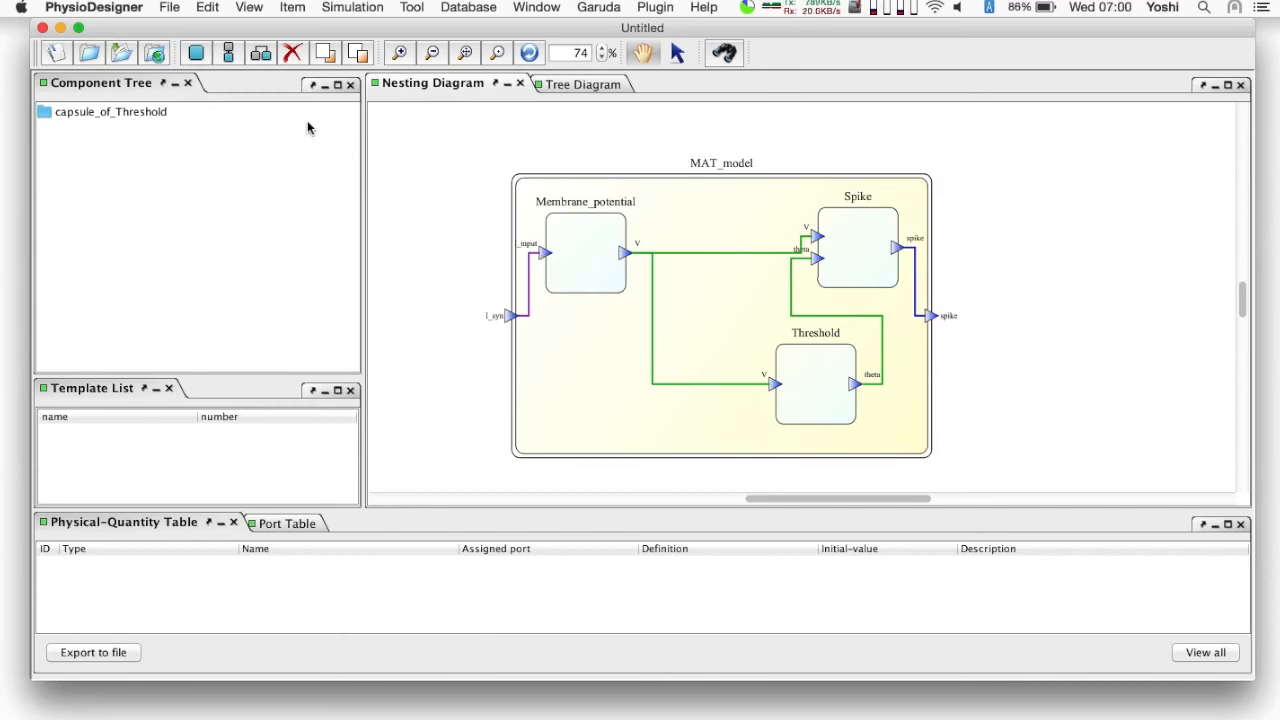
- Set the model's name and save it on the Desktop as mat_model
{"action": "left_click", "coordinate": [170, 8]}
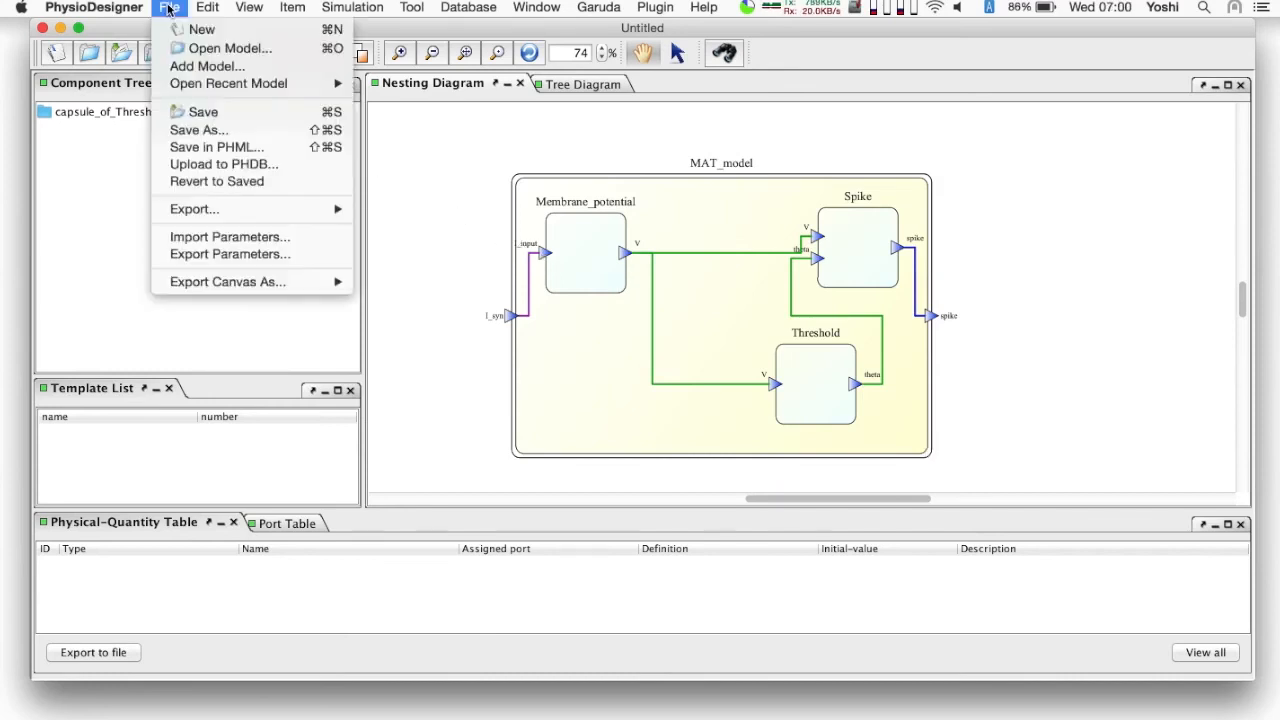
{"action": "left_click", "coordinate": [218, 113]}
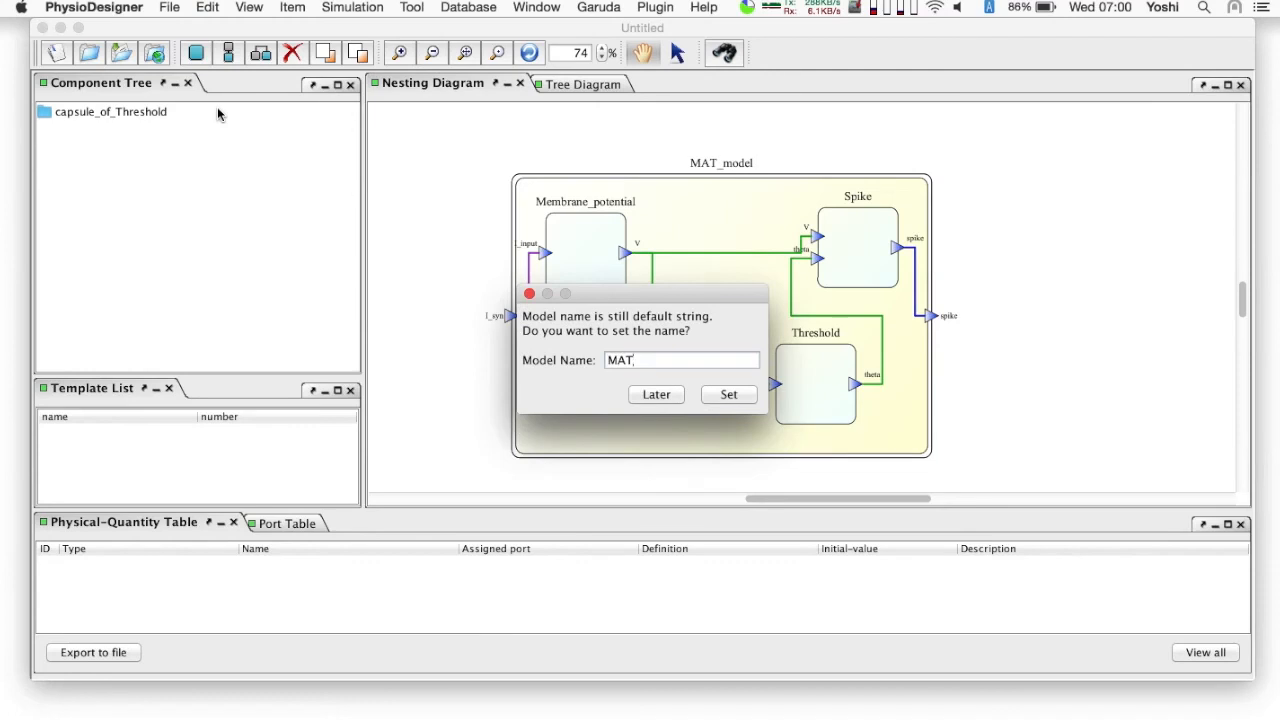
{"action": "left_click", "coordinate": [728, 395]}
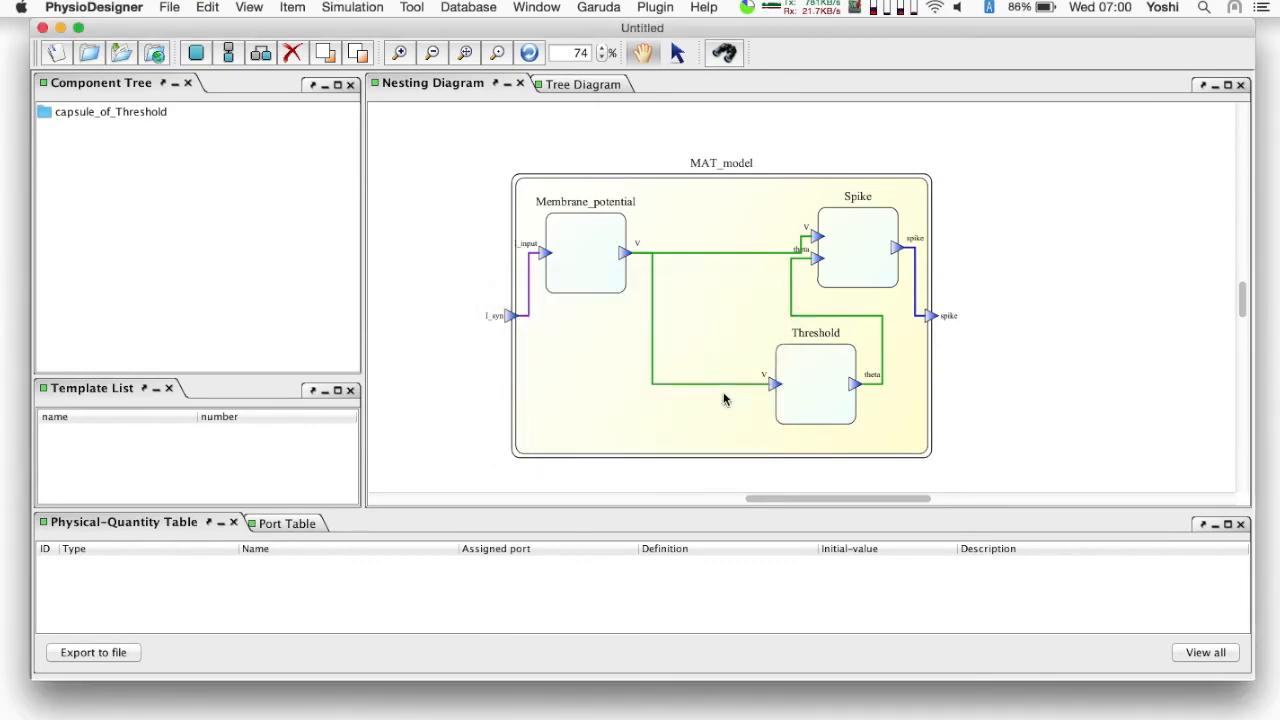
{"action": "type", "text": "mat_model"}
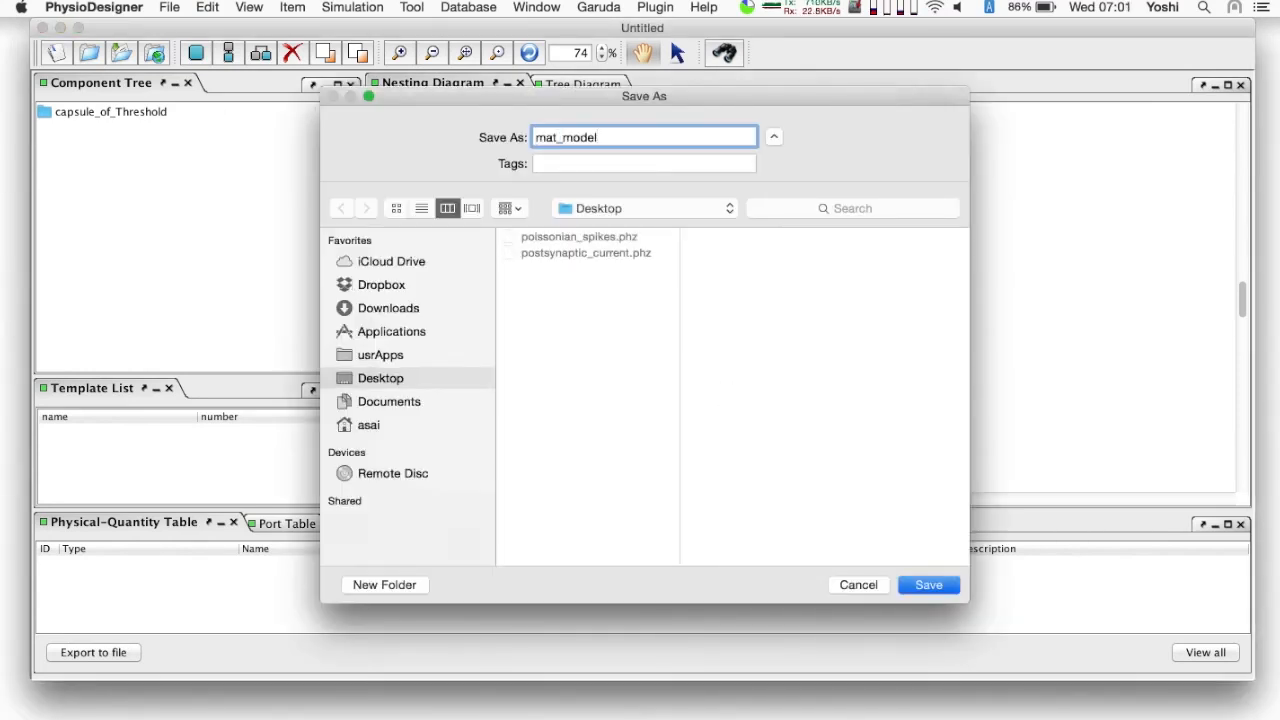
{"action": "left_click", "coordinate": [936, 582]}
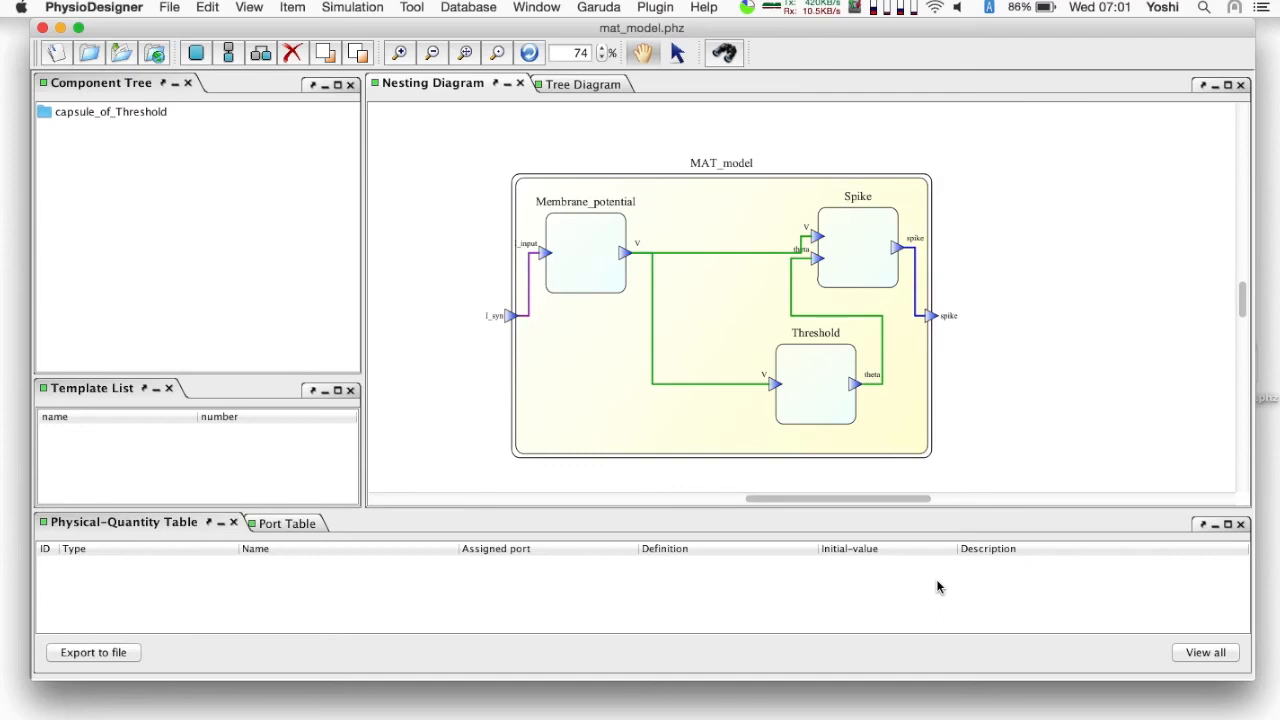
- Add the model file postsynaptic_current.phz from the Desktop to the current model
{"action": "left_click", "coordinate": [171, 12]}
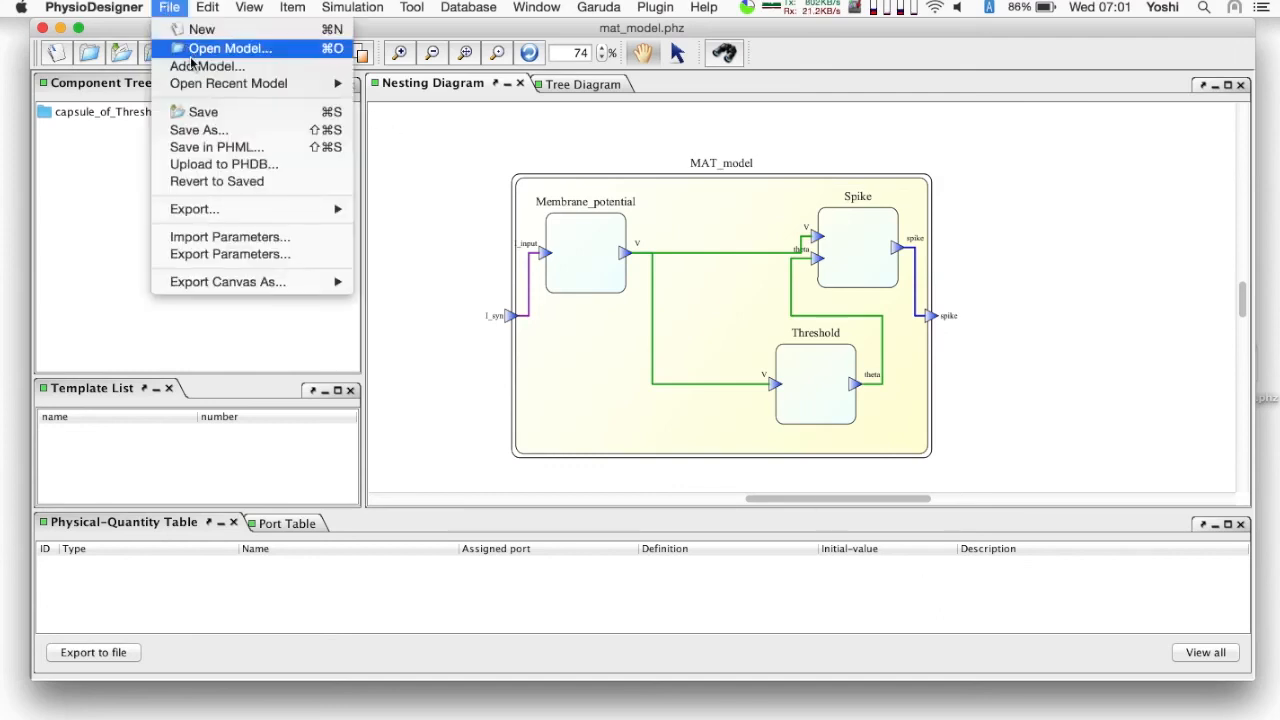
{"action": "left_click", "coordinate": [228, 66]}
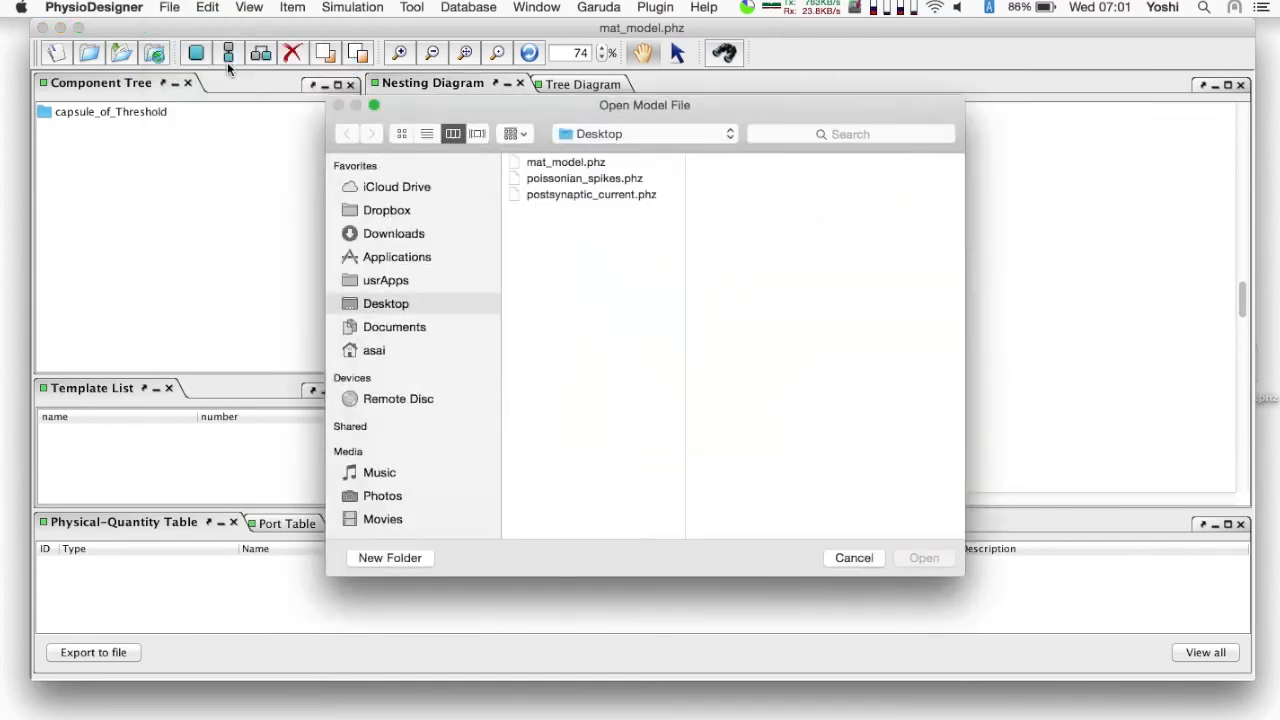
{"action": "left_click", "coordinate": [621, 197]}
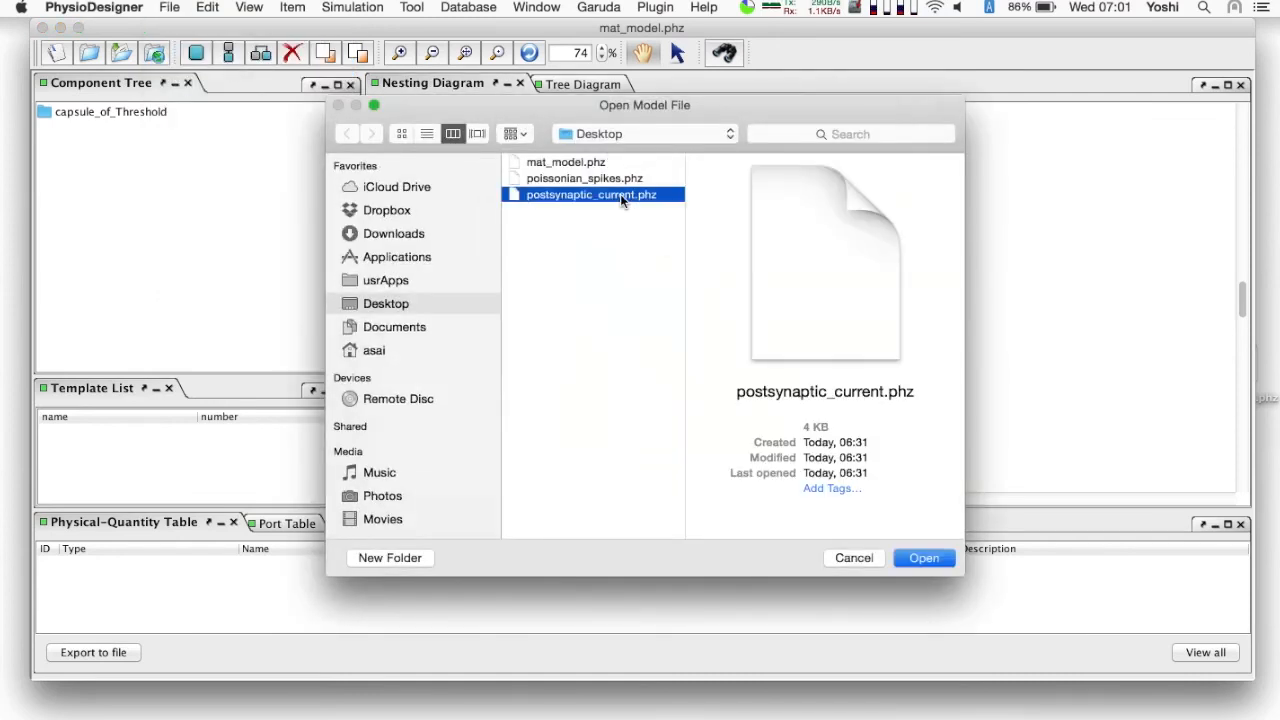
{"action": "left_click", "coordinate": [927, 556]}
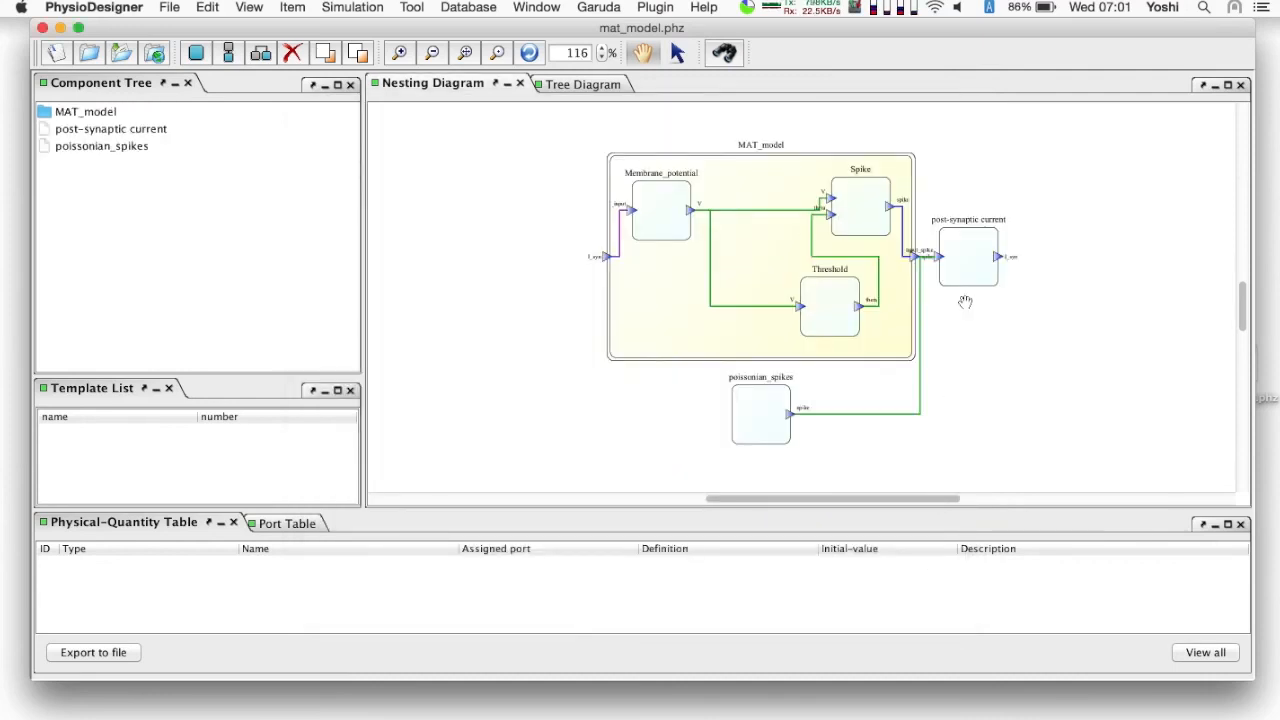
- Place the poissonian_spikes and post-synaptic current modules side by side to the left of the MAT_model capsule
{"action": "left_click_drag", "start_coordinate": [962, 289], "coordinate": [884, 441]}
{"action": "left_click", "coordinate": [757, 442]}
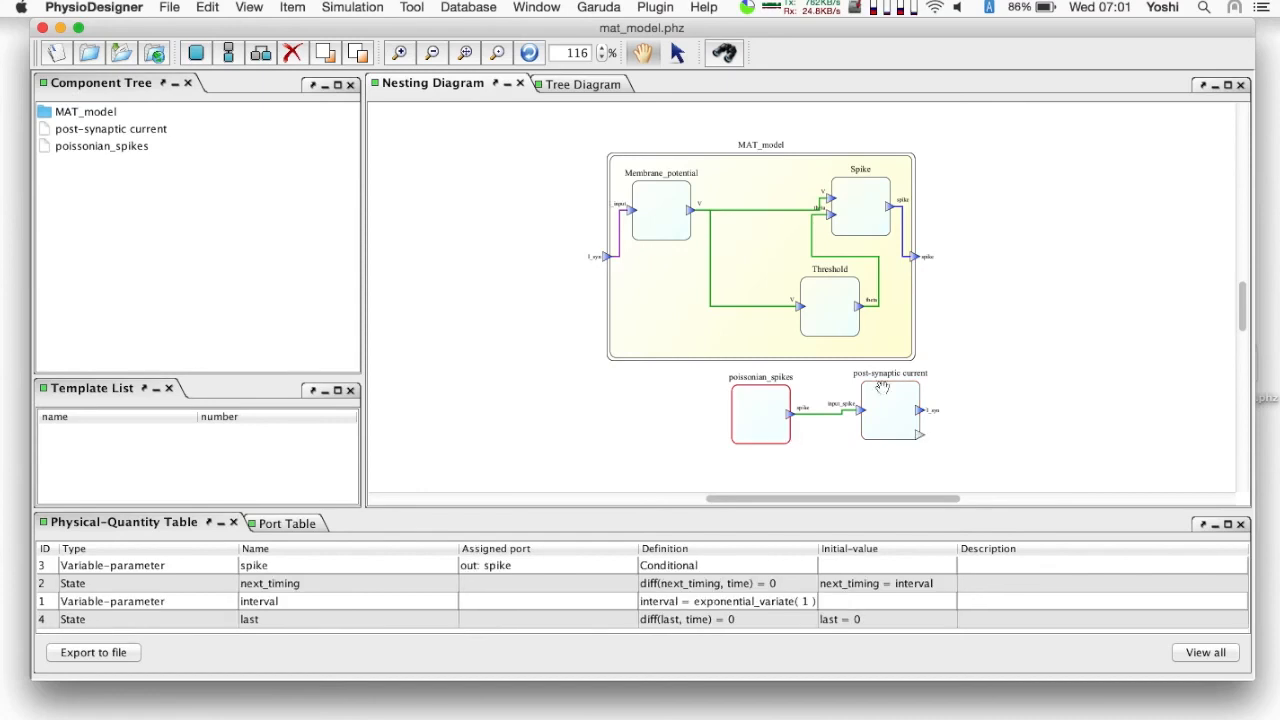
{"action": "left_click_drag", "start_coordinate": [890, 383], "coordinate": [878, 385]}
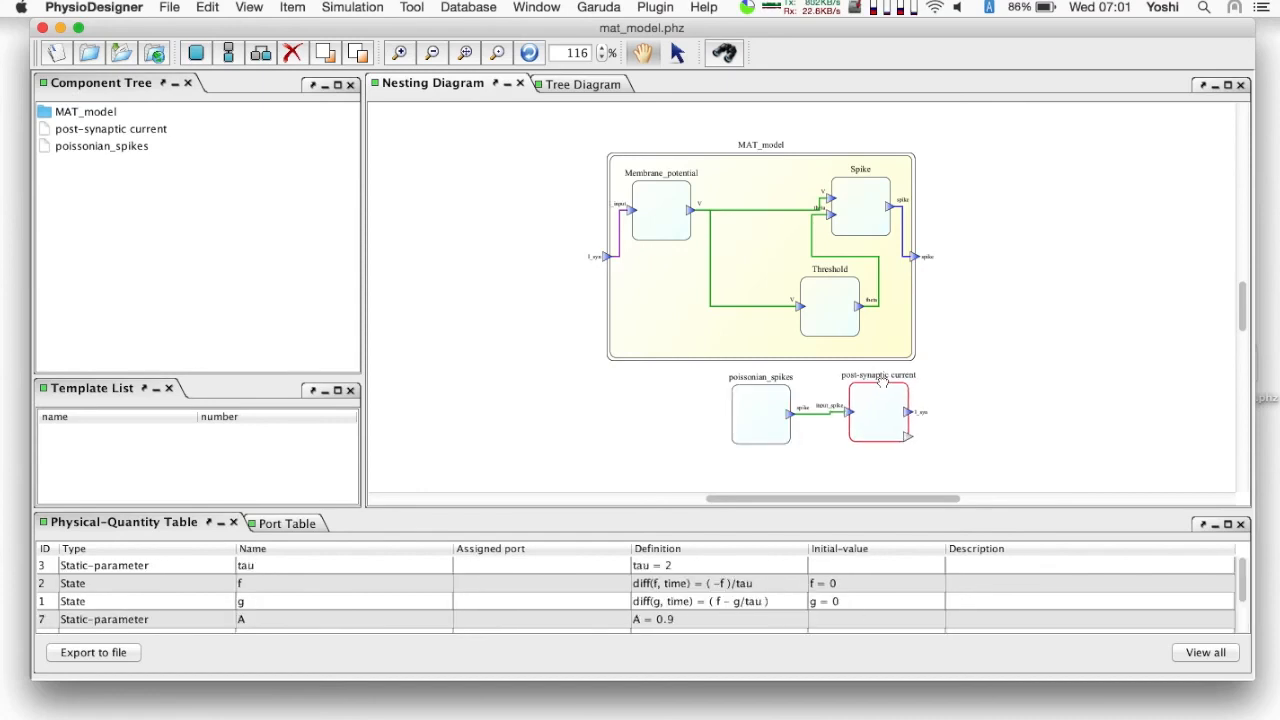
{"action": "left_click", "coordinate": [759, 409], "text": "shift"}
{"action": "left_click_drag", "start_coordinate": [880, 383], "coordinate": [508, 230]}
{"action": "left_click", "coordinate": [534, 368]}
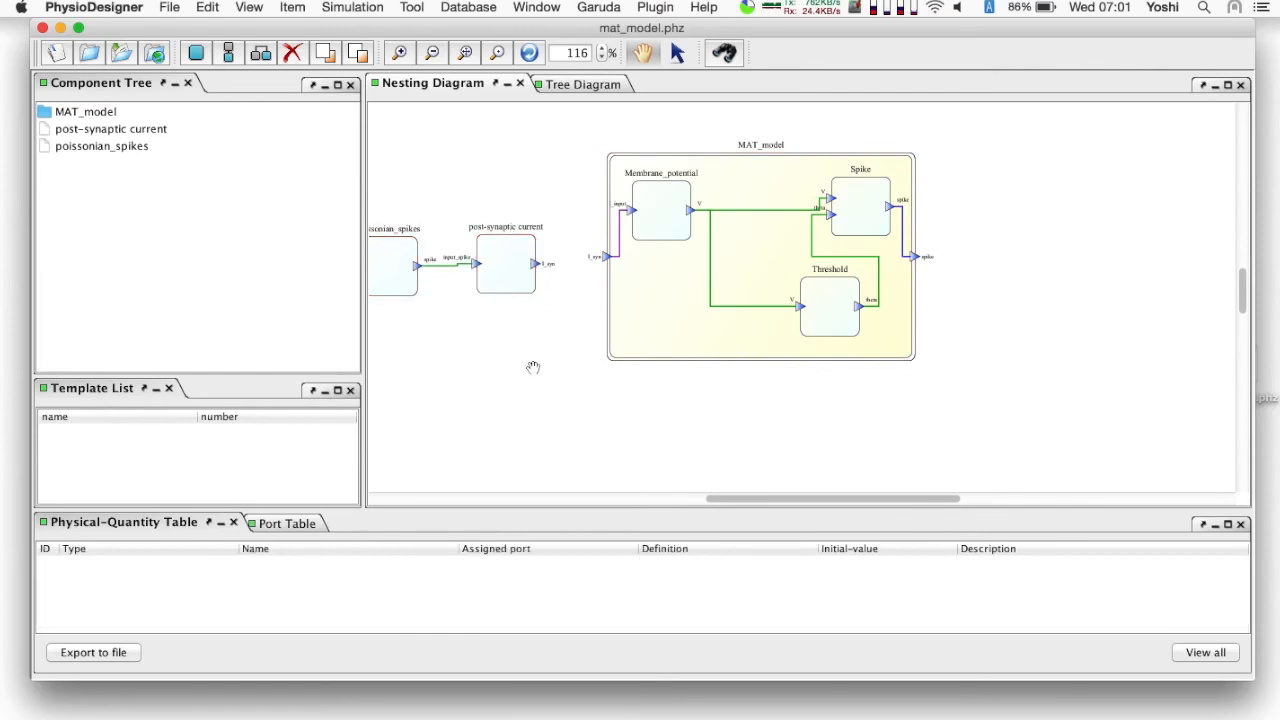
{"action": "left_click_drag", "start_coordinate": [599, 378], "coordinate": [596, 377]}
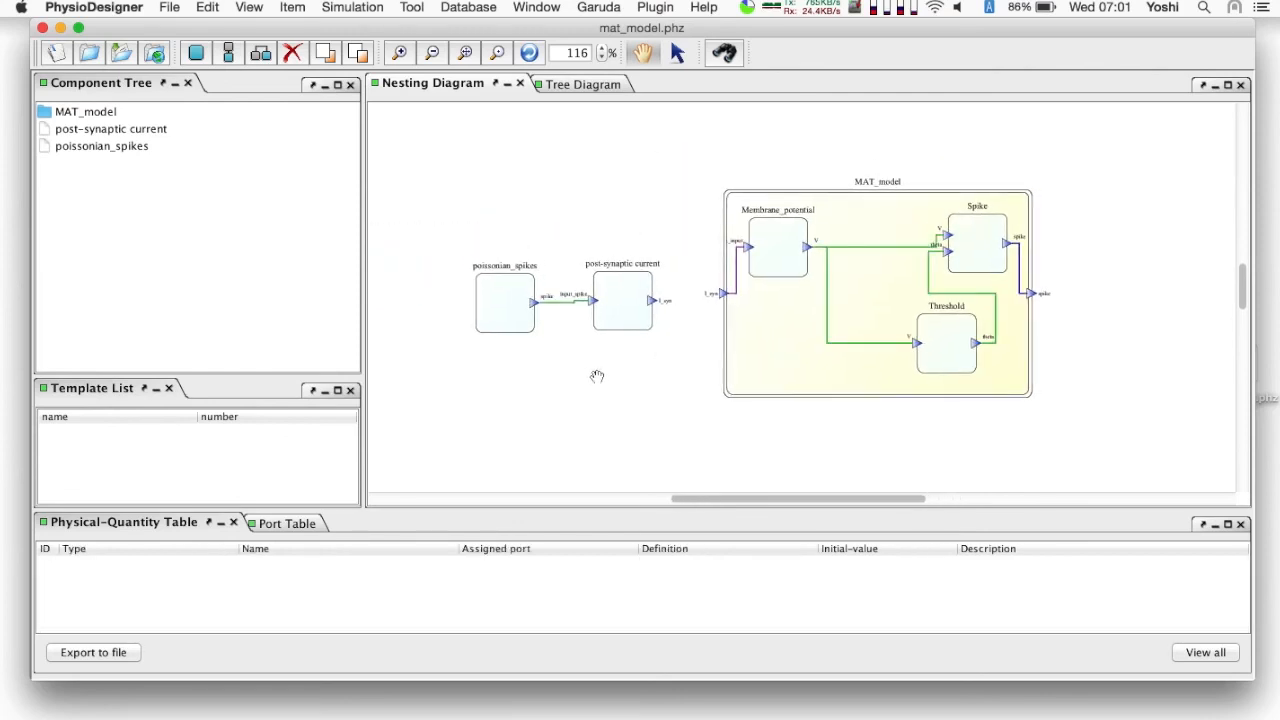
- Connect post-synaptic current's out-port I_syn to MAT_model's in-port I_syn and save the model
{"action": "scroll", "coordinate": [597, 376], "scroll_direction": "up", "scroll_amount": 2}
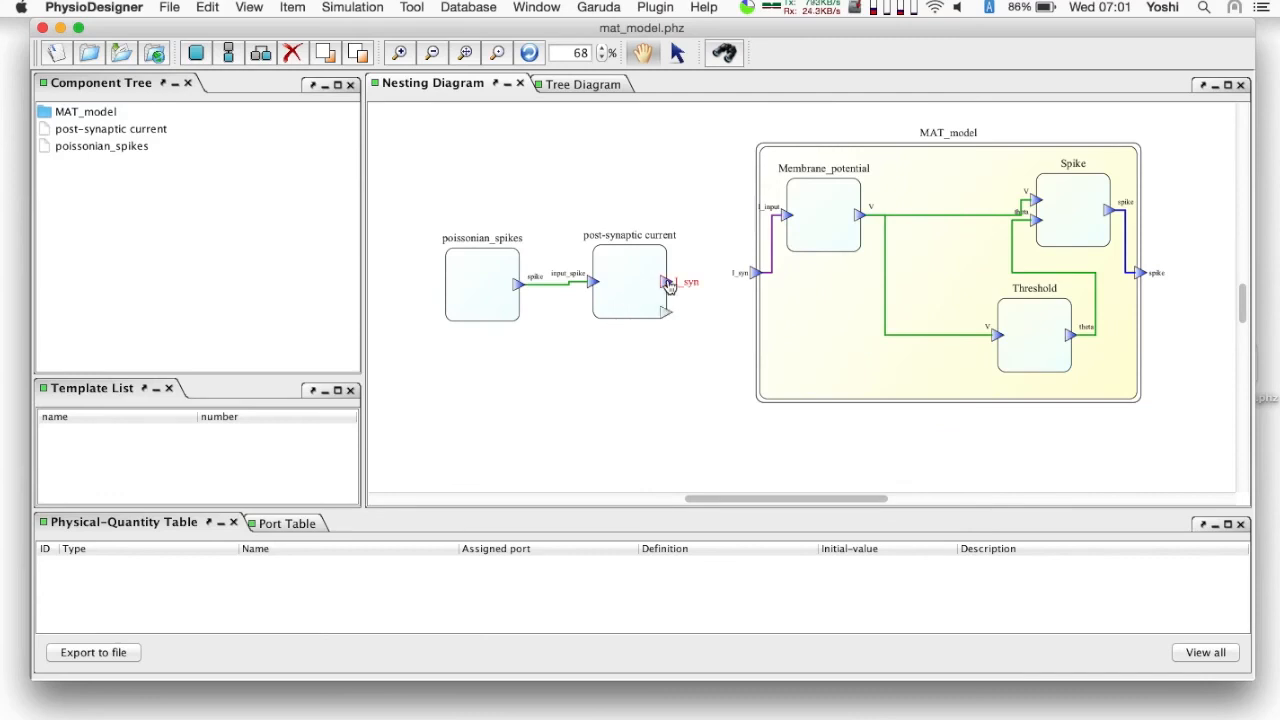
{"action": "left_click_drag", "start_coordinate": [669, 285], "coordinate": [758, 278]}
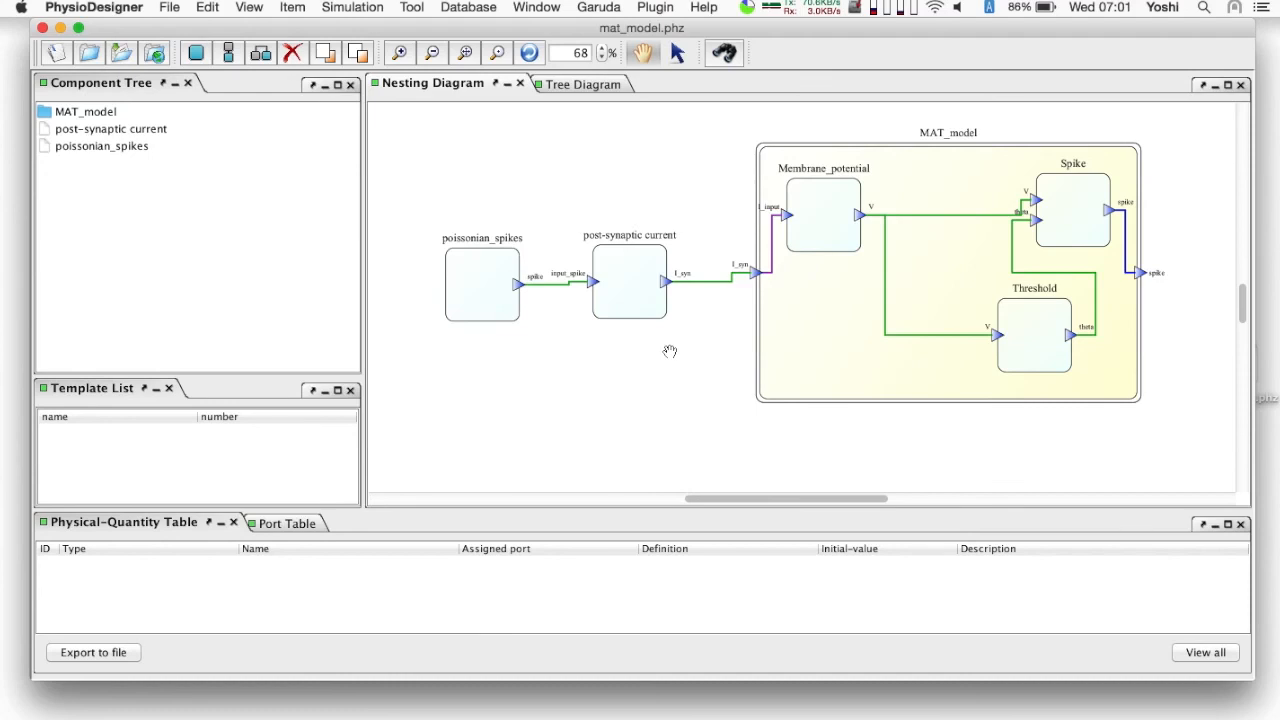
{"action": "left_click", "coordinate": [120, 55]}
- Open the model in Flint and run a simulation with a length of 300 milliseconds
{"action": "left_click", "coordinate": [349, 8]}
{"action": "left_click", "coordinate": [350, 36]}
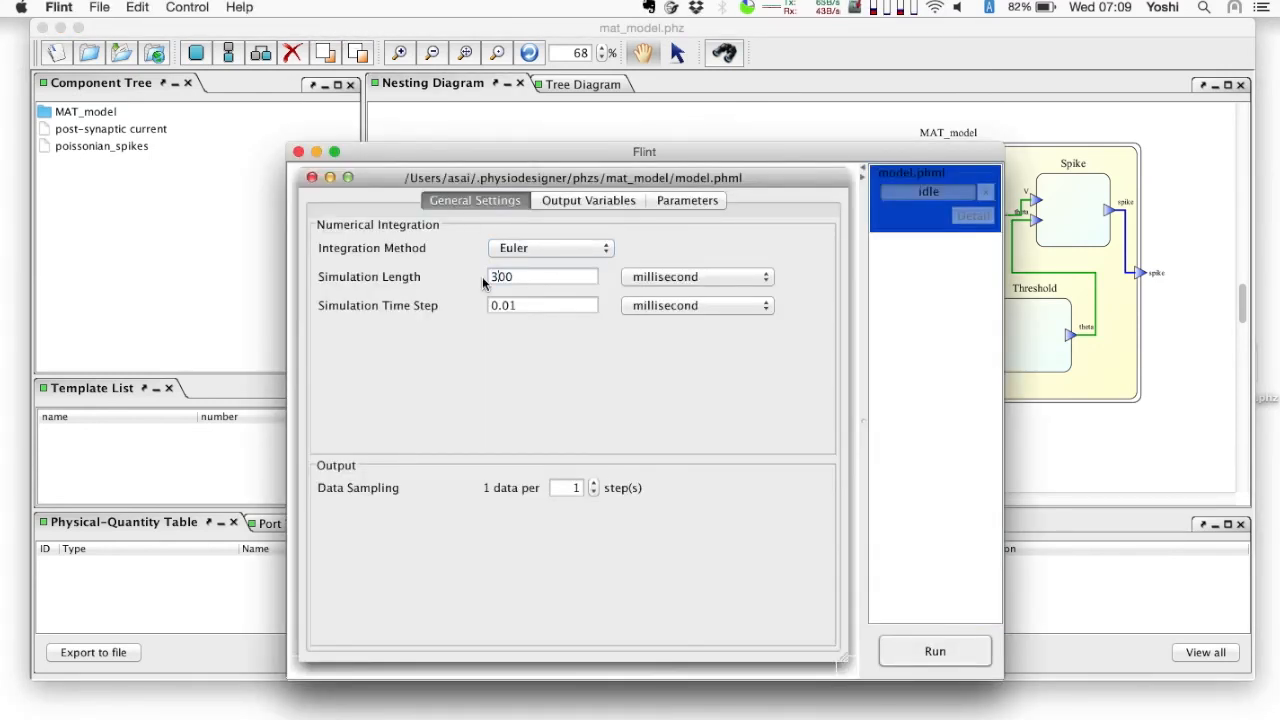
{"action": "left_click", "coordinate": [950, 651]}
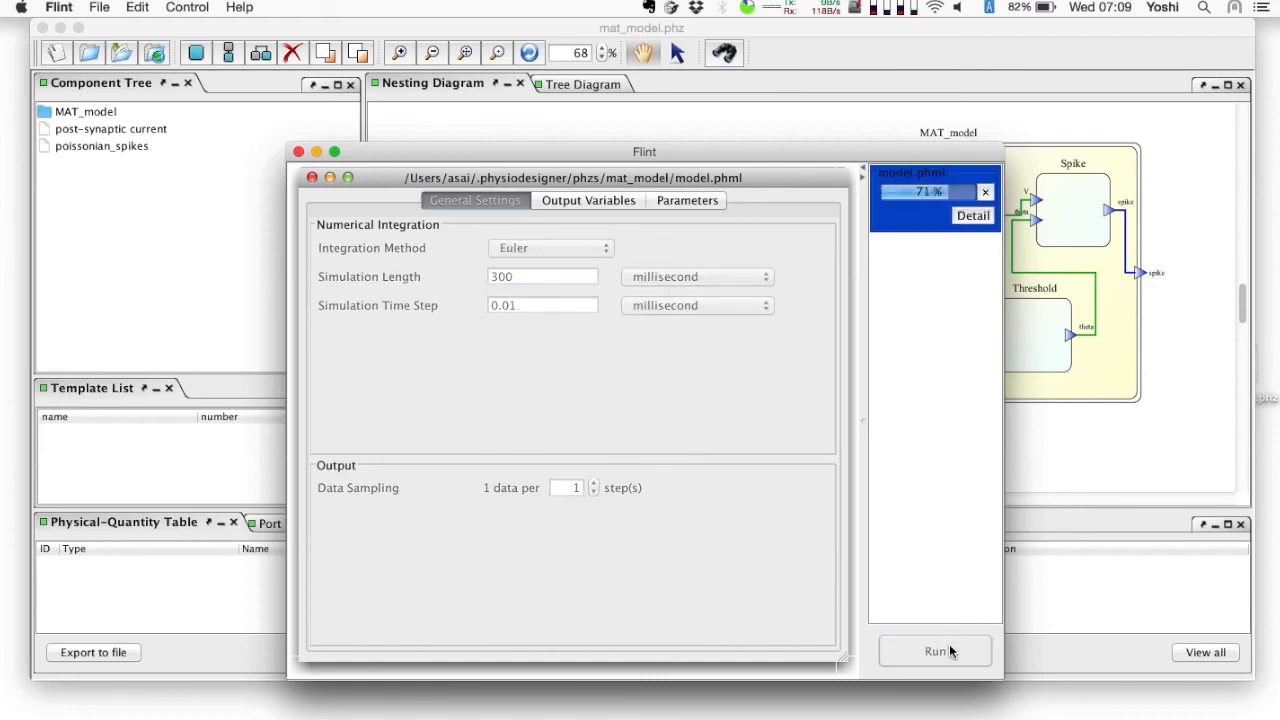
- Open a plot window for the completed simulation's results and widen it across the screen
{"action": "left_click", "coordinate": [720, 434]}
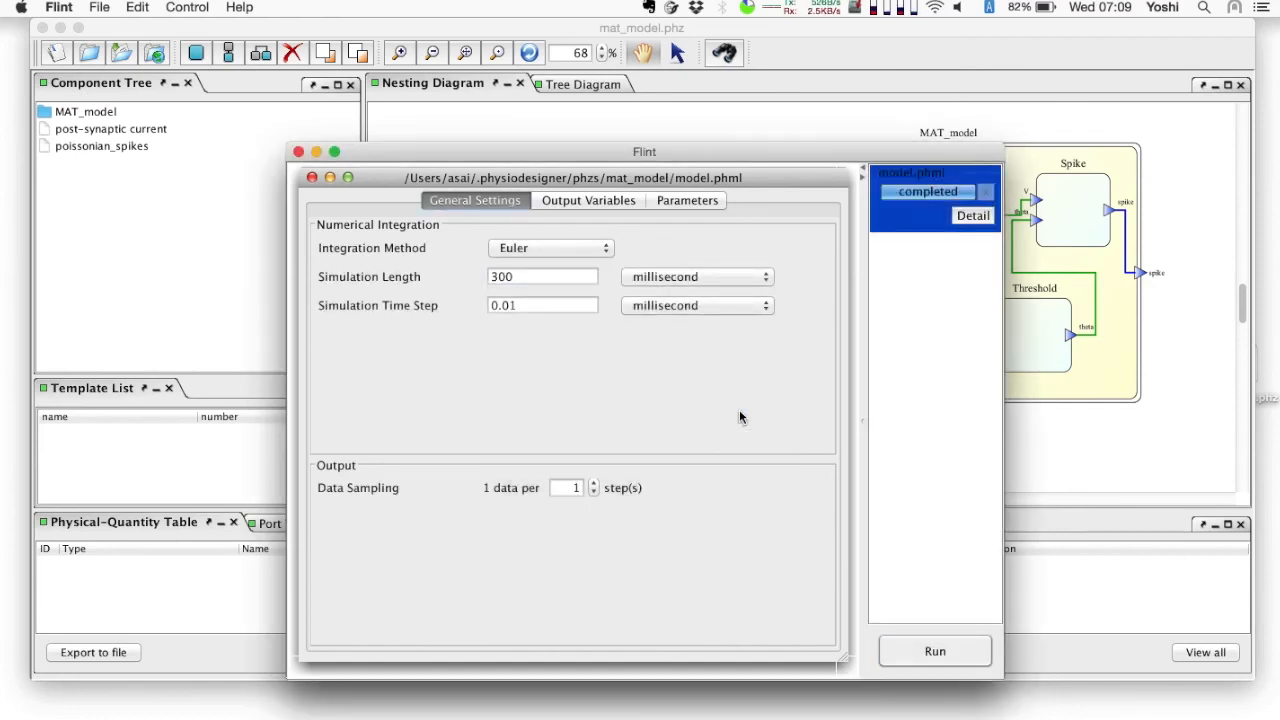
{"action": "left_click", "coordinate": [970, 216]}
{"action": "left_click", "coordinate": [885, 279]}
{"action": "left_click_drag", "start_coordinate": [685, 198], "coordinate": [468, 198]}
{"action": "left_click_drag", "start_coordinate": [666, 336], "coordinate": [1181, 415]}
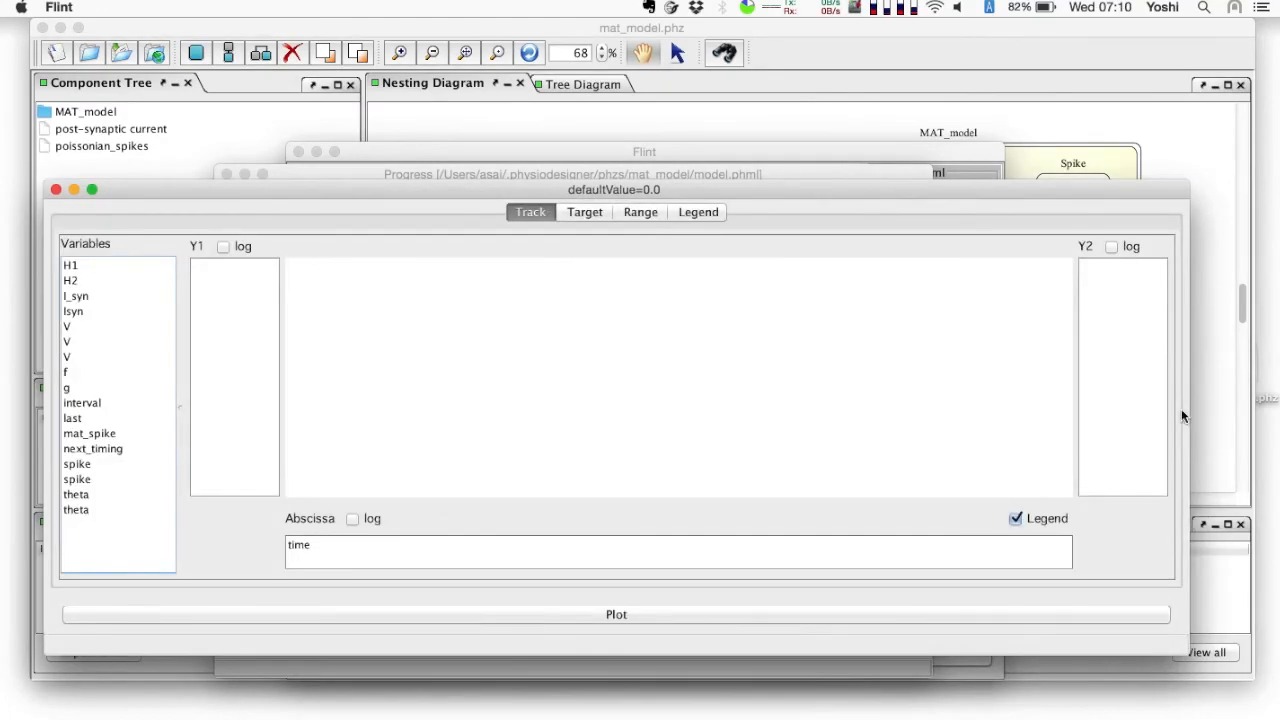
- Plot spike, I_syn, V and theta on the Y1 axis and mat_spike on the Y2 axis for the first run
{"action": "left_click_drag", "start_coordinate": [88, 464], "coordinate": [215, 440]}
{"action": "left_click_drag", "start_coordinate": [95, 297], "coordinate": [220, 333]}
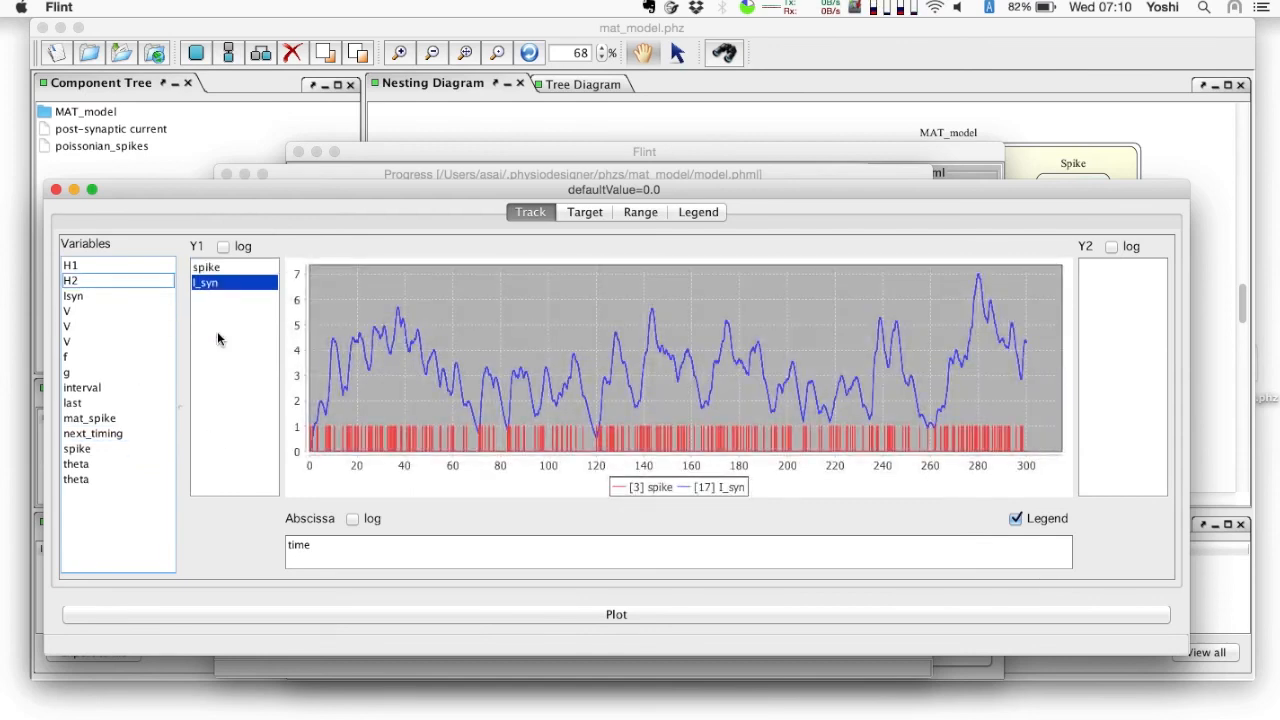
{"action": "left_click_drag", "start_coordinate": [90, 341], "coordinate": [222, 342]}
{"action": "left_click_drag", "start_coordinate": [90, 448], "coordinate": [222, 431]}
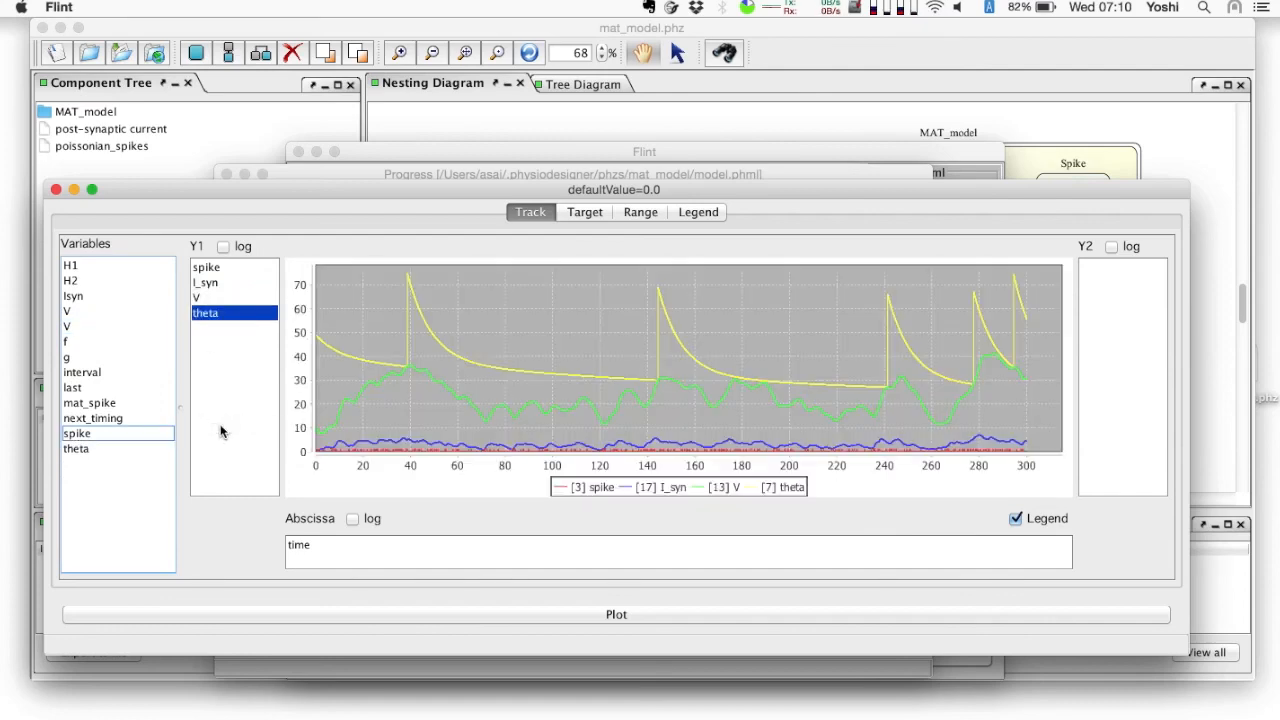
{"action": "mouse_move", "coordinate": [111, 402]}
{"action": "left_mouse_down"}
{"action": "mouse_move", "coordinate": [1001, 285]}
{"action": "mouse_move", "coordinate": [1107, 318]}
{"action": "left_mouse_up"}
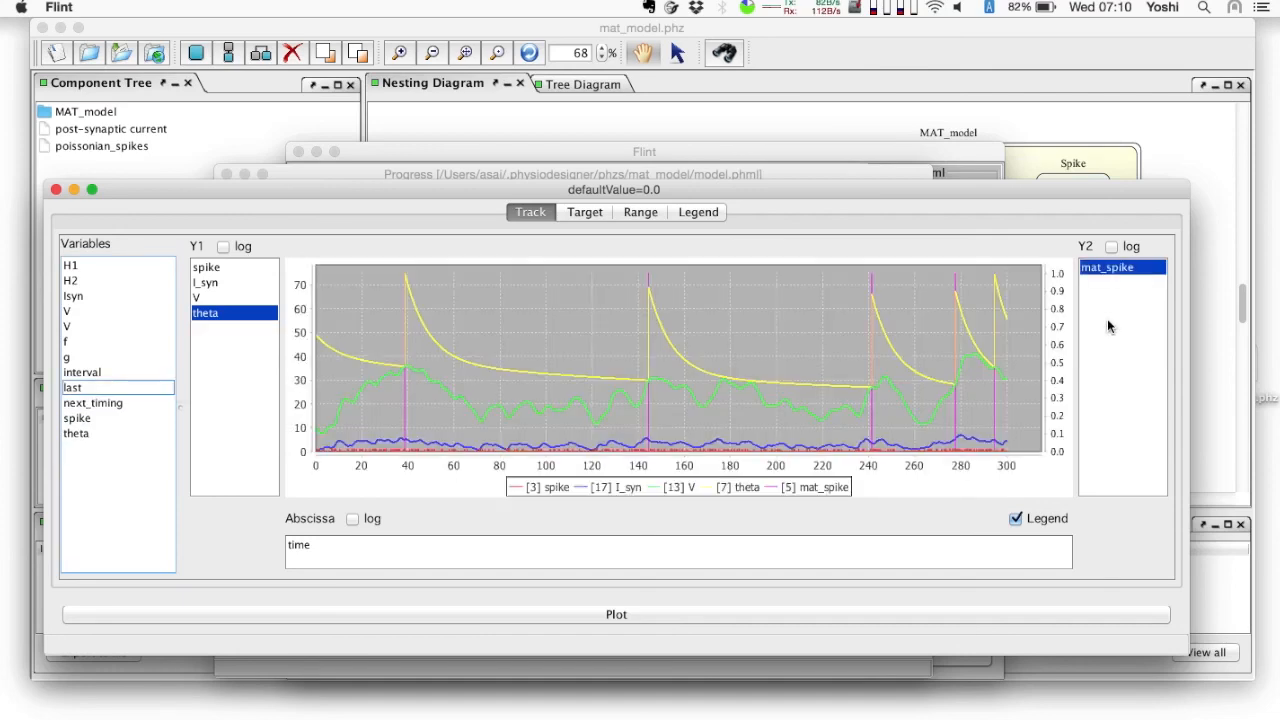
- Set the Membrane_potential static parameter A to 0.3 in Flint and run the simulation again
{"action": "left_click", "coordinate": [956, 148]}
{"action": "left_click", "coordinate": [687, 200]}
{"action": "left_click", "coordinate": [553, 371]}
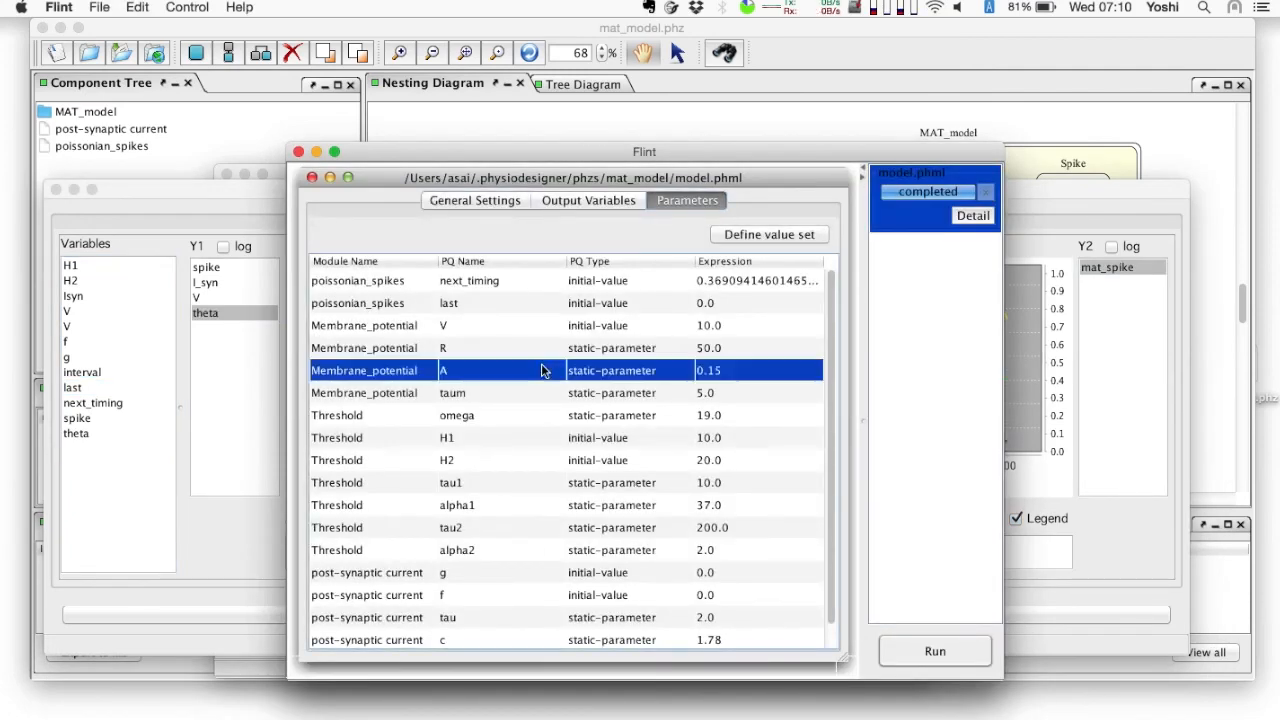
{"action": "double_click", "coordinate": [728, 372]}
{"action": "type", "text": "3"}
{"action": "key", "text": "Return"}
{"action": "left_click", "coordinate": [945, 656]}
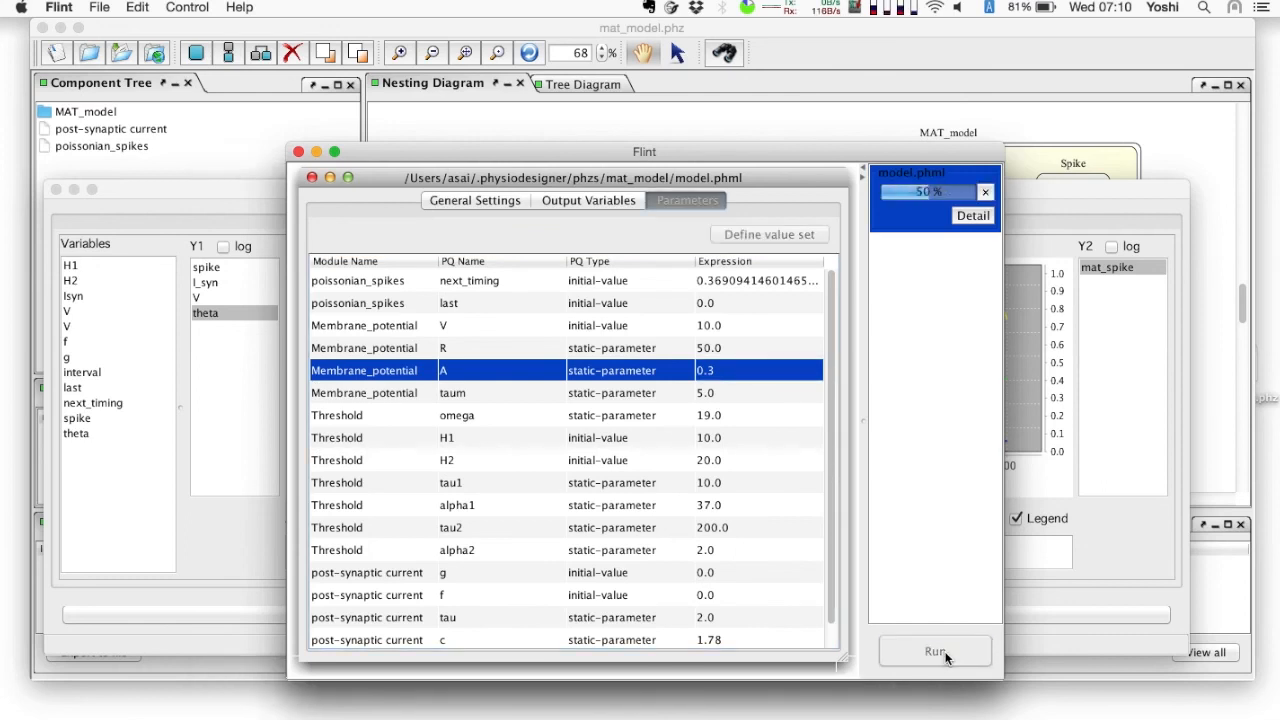
{"action": "left_click", "coordinate": [708, 432]}
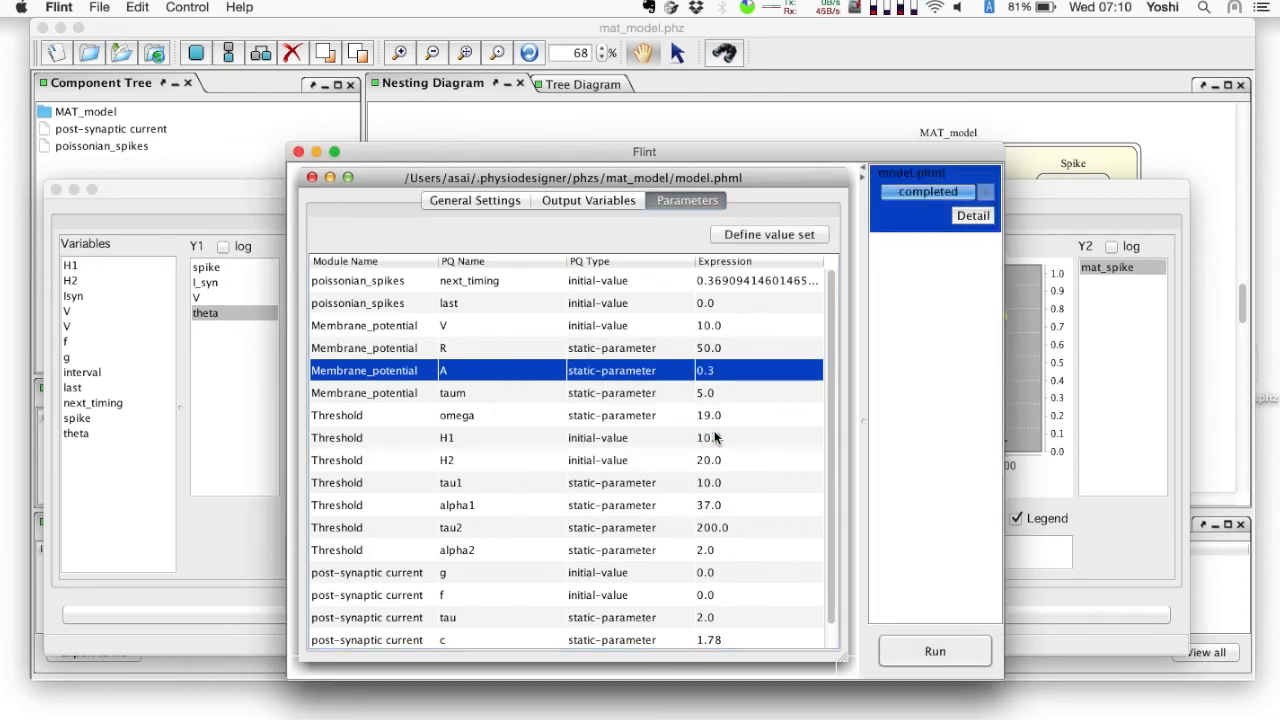
- Open a second plot window for the rerun's results, place it just below the first one's title bar and widen it
{"action": "left_click", "coordinate": [966, 216]}
{"action": "left_click", "coordinate": [885, 280]}
{"action": "left_click_drag", "start_coordinate": [763, 188], "coordinate": [534, 216]}
{"action": "double_click", "coordinate": [535, 213]}
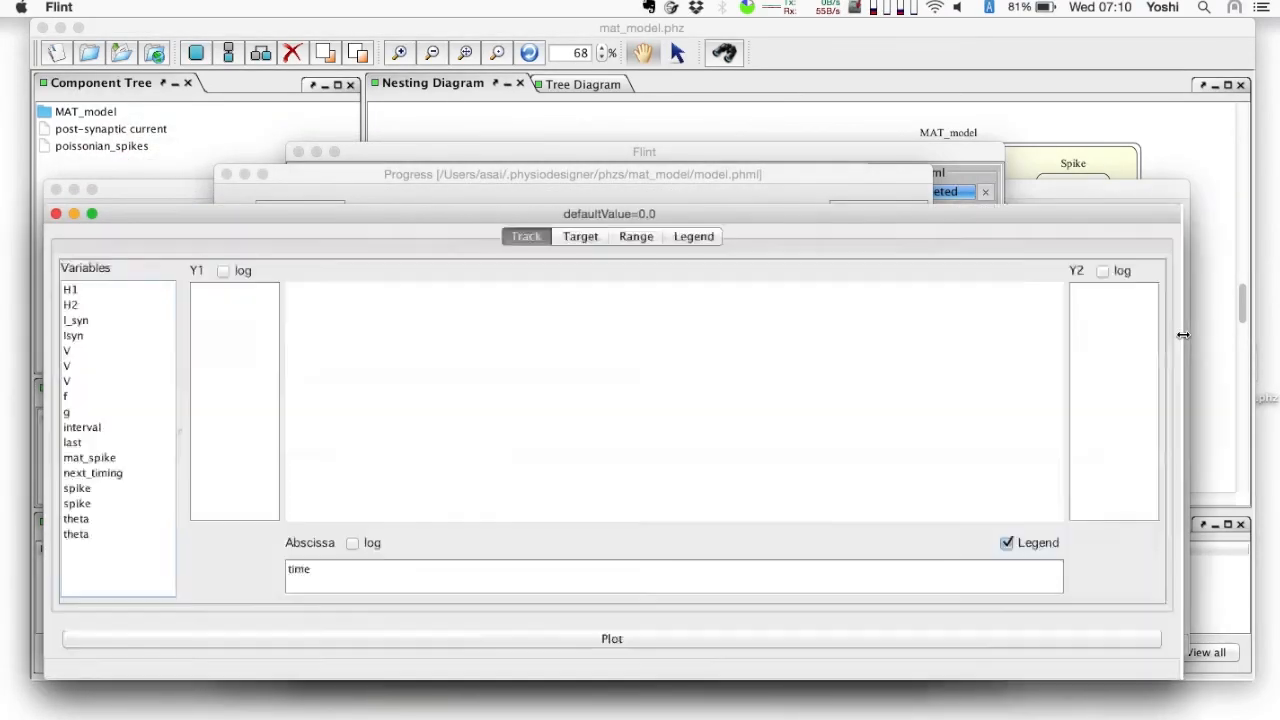
- Plot the rerun's spike, I_syn, V and theta on the Y1 axis and mat_spike on the Y2 axis
{"action": "left_click_drag", "start_coordinate": [90, 490], "coordinate": [234, 466]}
{"action": "mouse_move", "coordinate": [87, 323]}
{"action": "left_mouse_down"}
{"action": "mouse_move", "coordinate": [189, 346]}
{"action": "mouse_move", "coordinate": [215, 368]}
{"action": "left_mouse_up"}
{"action": "left_click_drag", "start_coordinate": [100, 366], "coordinate": [221, 380]}
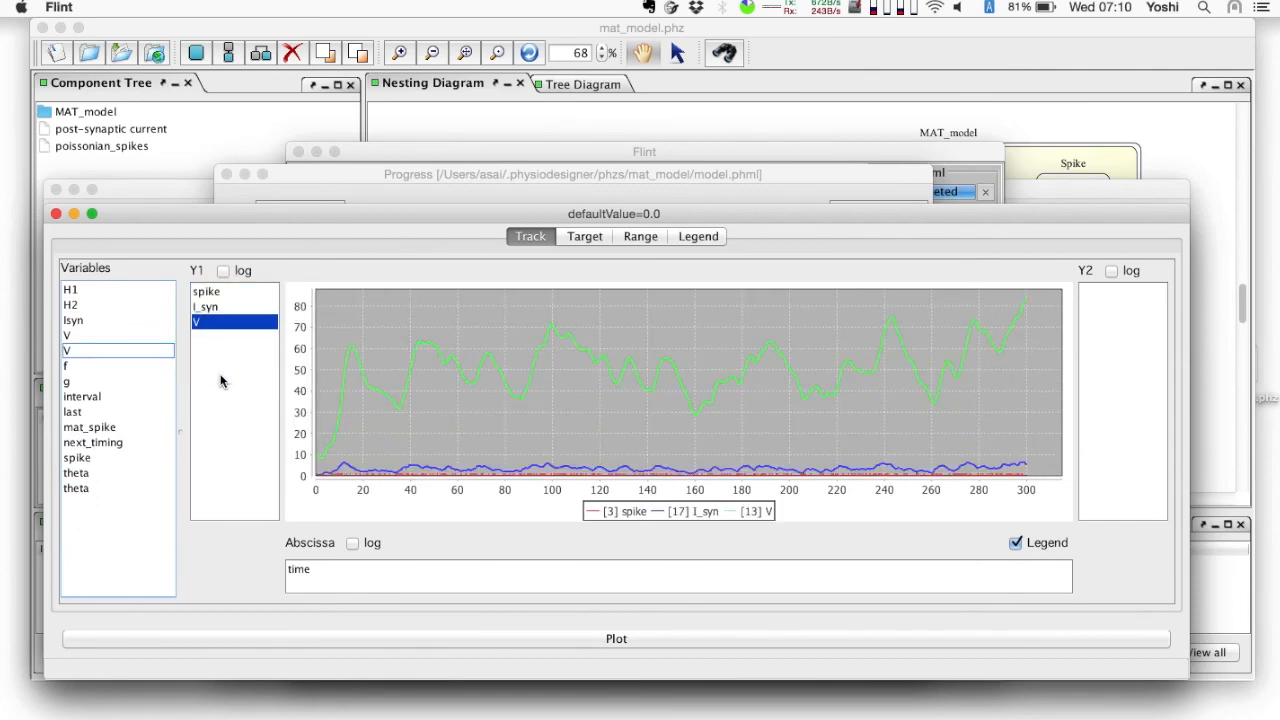
{"action": "left_click_drag", "start_coordinate": [88, 488], "coordinate": [223, 462]}
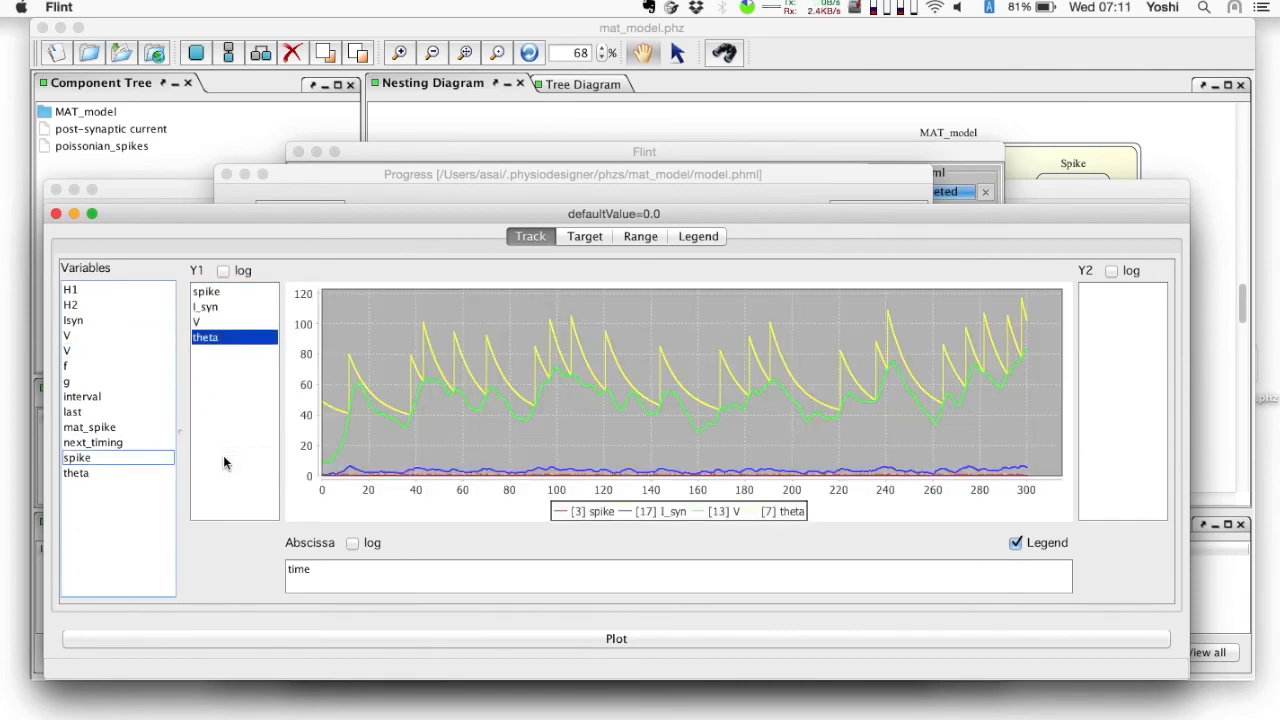
{"action": "mouse_move", "coordinate": [108, 431]}
{"action": "left_mouse_down"}
{"action": "mouse_move", "coordinate": [896, 364]}
{"action": "mouse_move", "coordinate": [1109, 393]}
{"action": "left_mouse_up"}
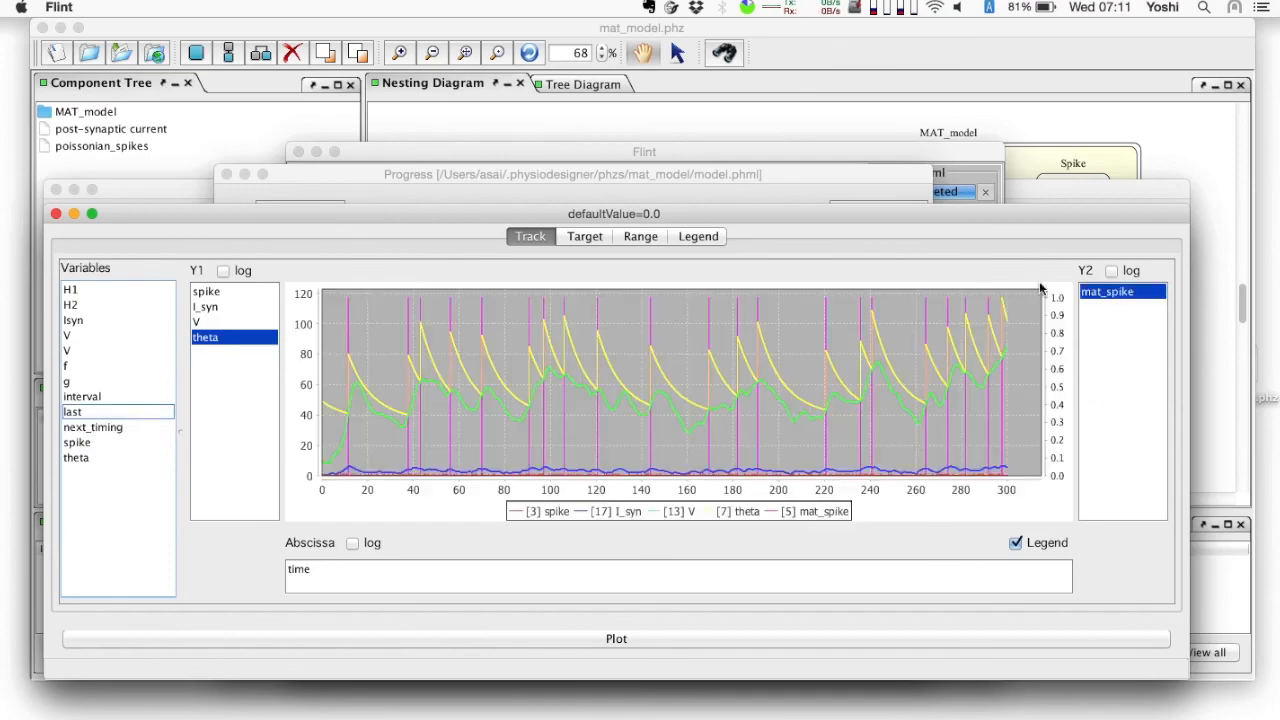
- Arrange the two plot windows one above the other, first run on top, to compare their graphs
{"action": "left_click_drag", "start_coordinate": [990, 217], "coordinate": [998, 406]}
{"action": "left_click_drag", "start_coordinate": [1077, 194], "coordinate": [1088, 6]}
{"action": "left_click", "coordinate": [1105, 534]}
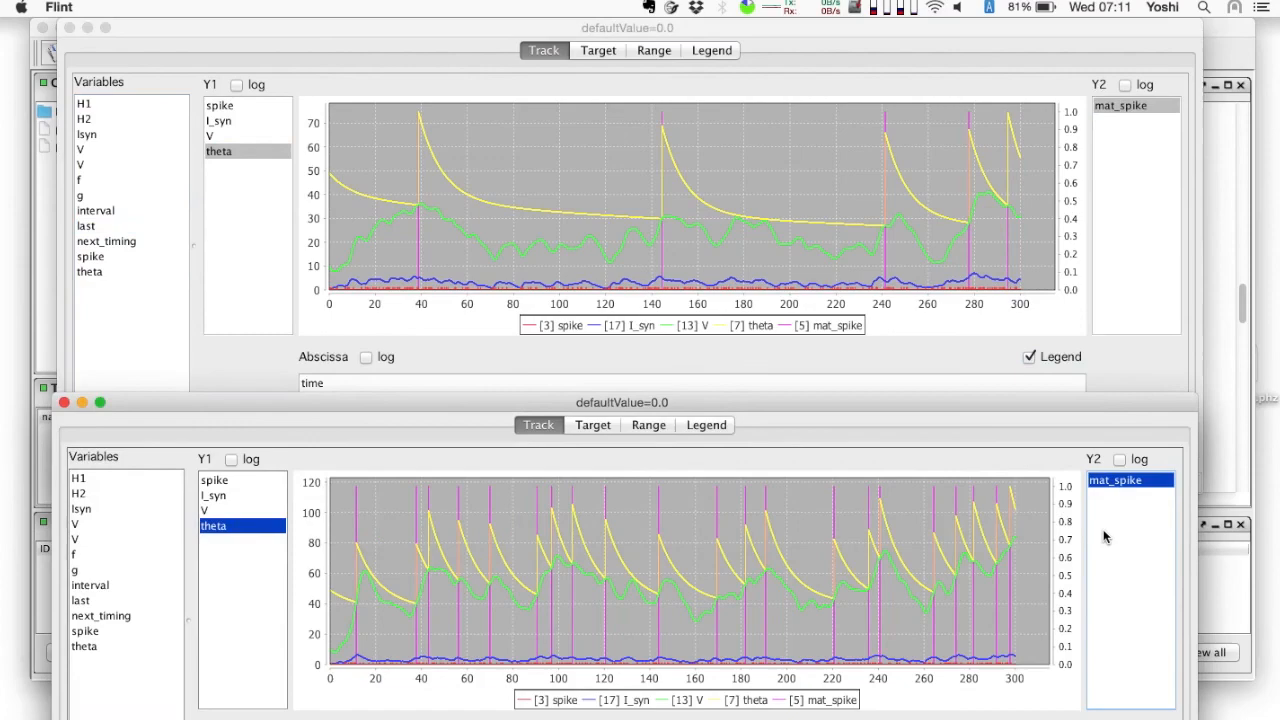